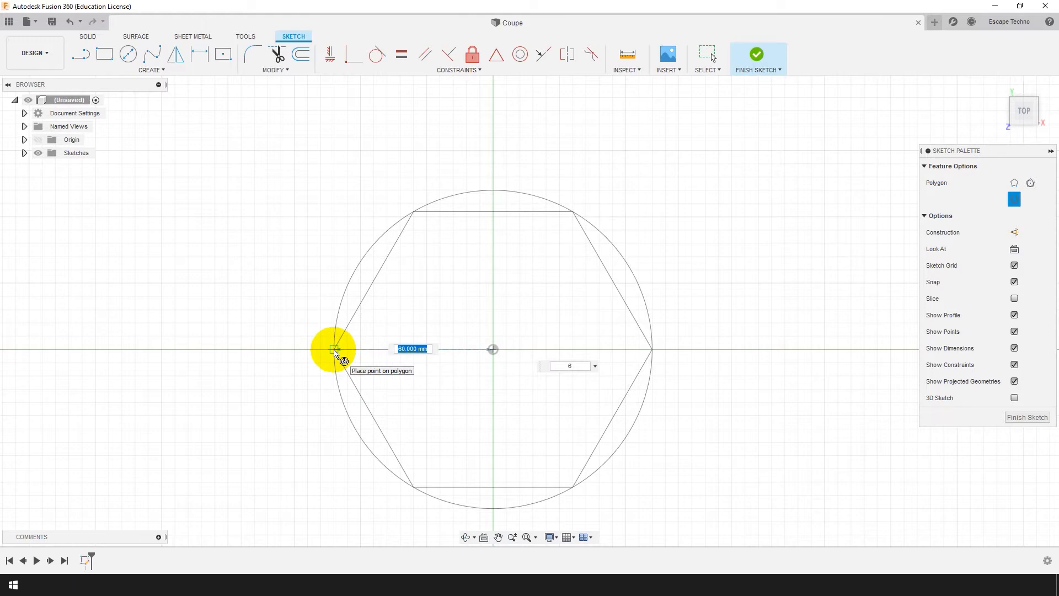
Draw an inscribed six-sided polygon centred on the origin with a 70 mm radius and a vertex on the horizontal axis.
type("0")
key("Tab")
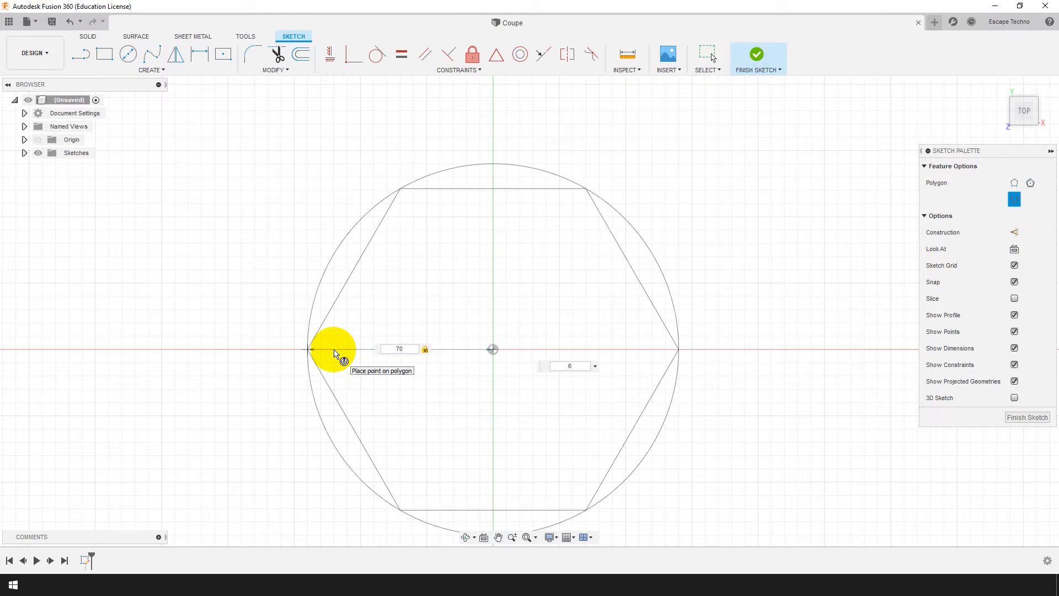
left_click(334, 351)
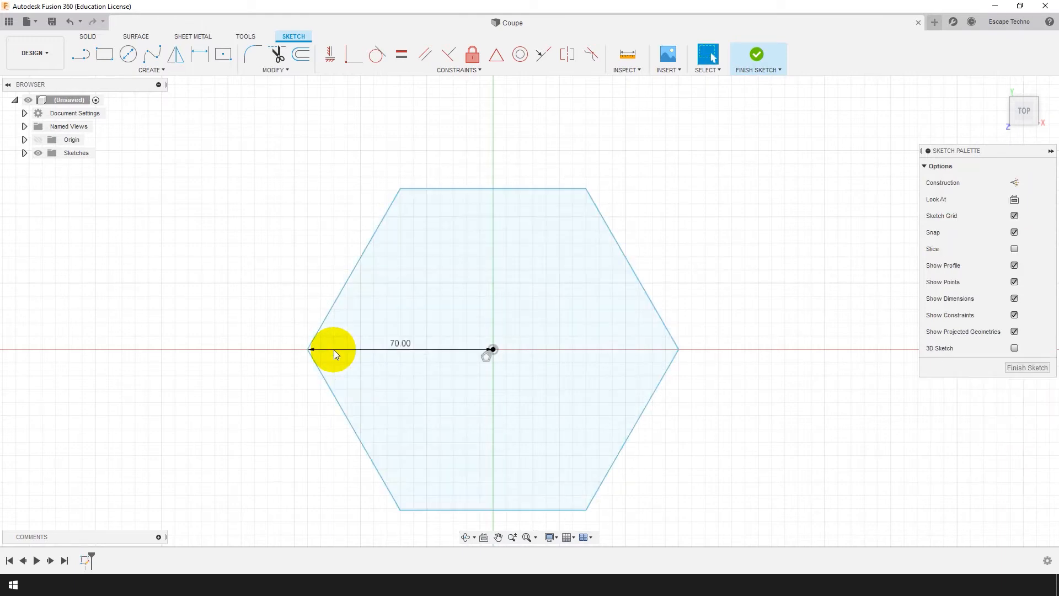
Draw an inward-curving 3-point arc of about 71.5 mm radius between the hexagon's upper-left and left vertices.
left_click(156, 75)
mouse_move(105, 124)
left_click(207, 119)
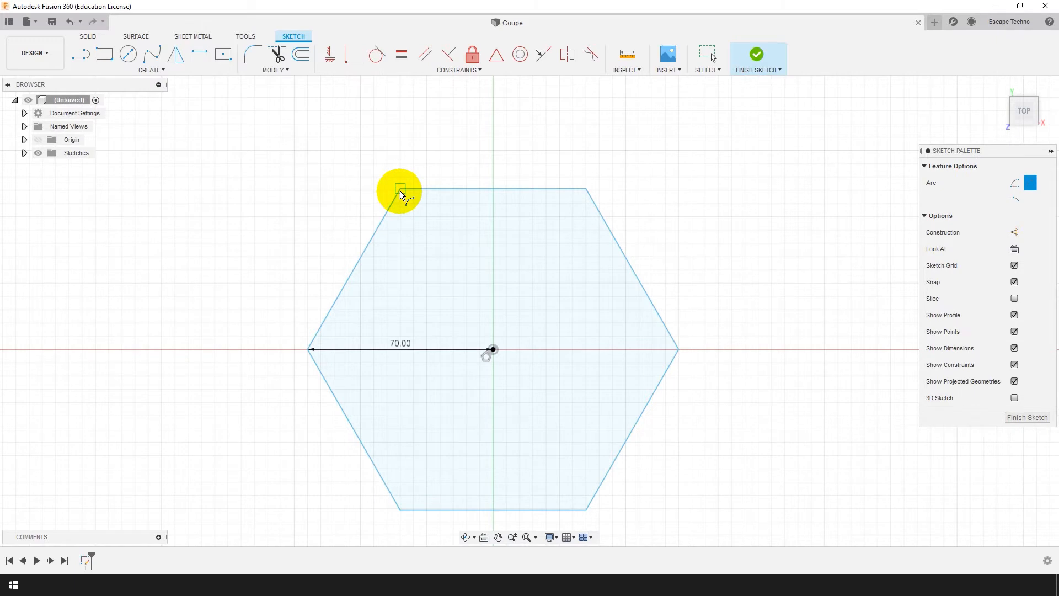
left_click(400, 189)
left_click(309, 349)
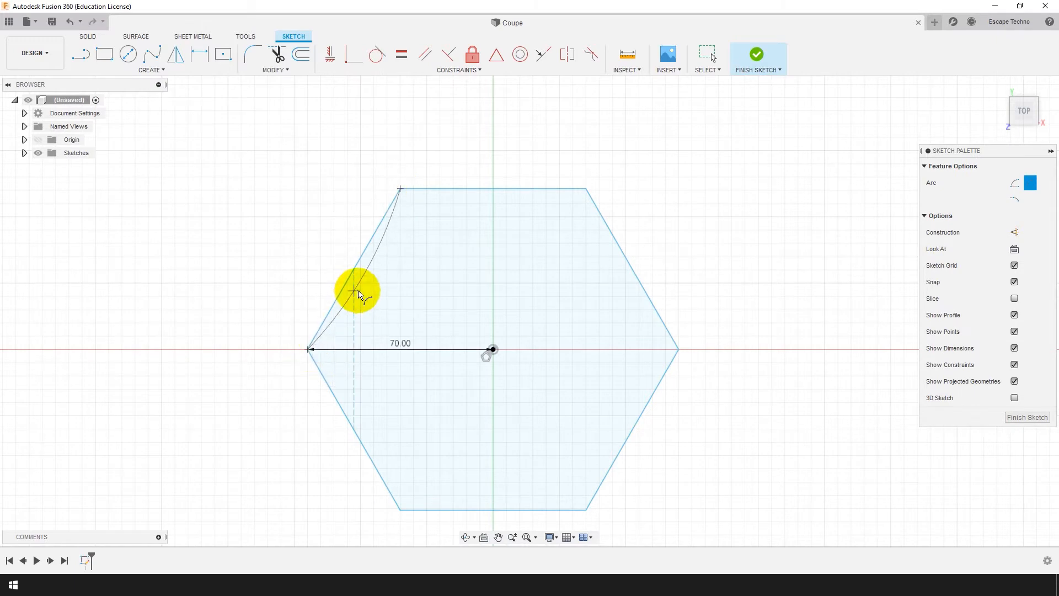
left_click(375, 287)
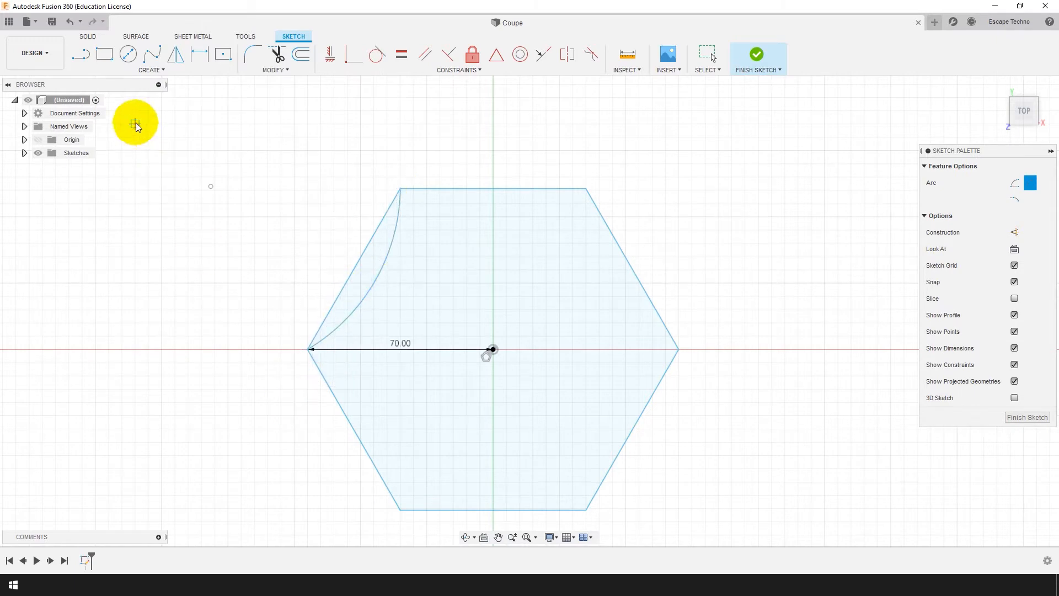
key("Escape")
Circular-pattern the arc around the origin with a full-circle quantity of 6.
left_click(382, 272)
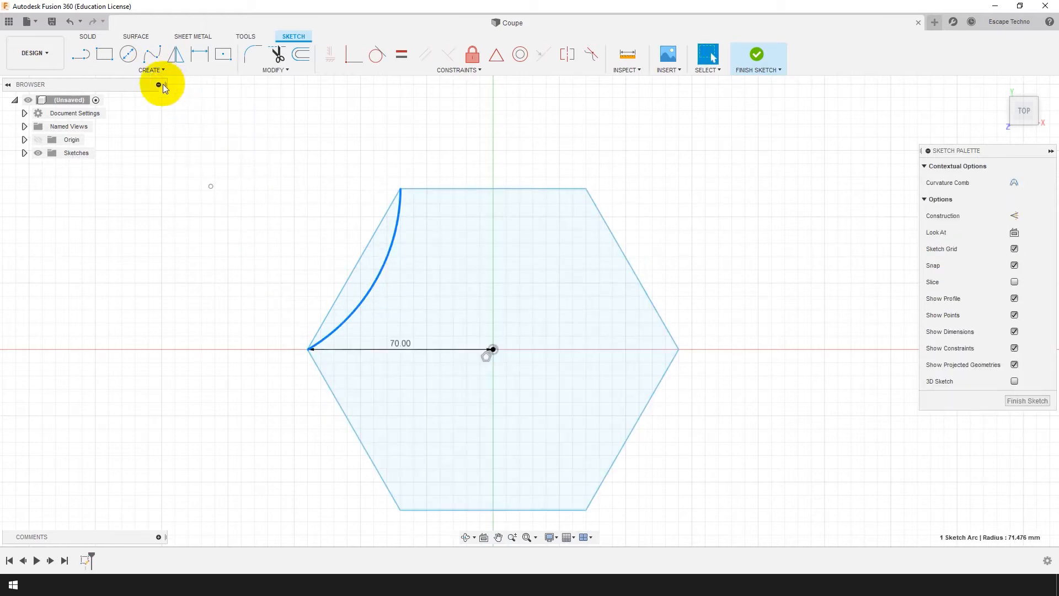
left_click(153, 70)
left_click(115, 250)
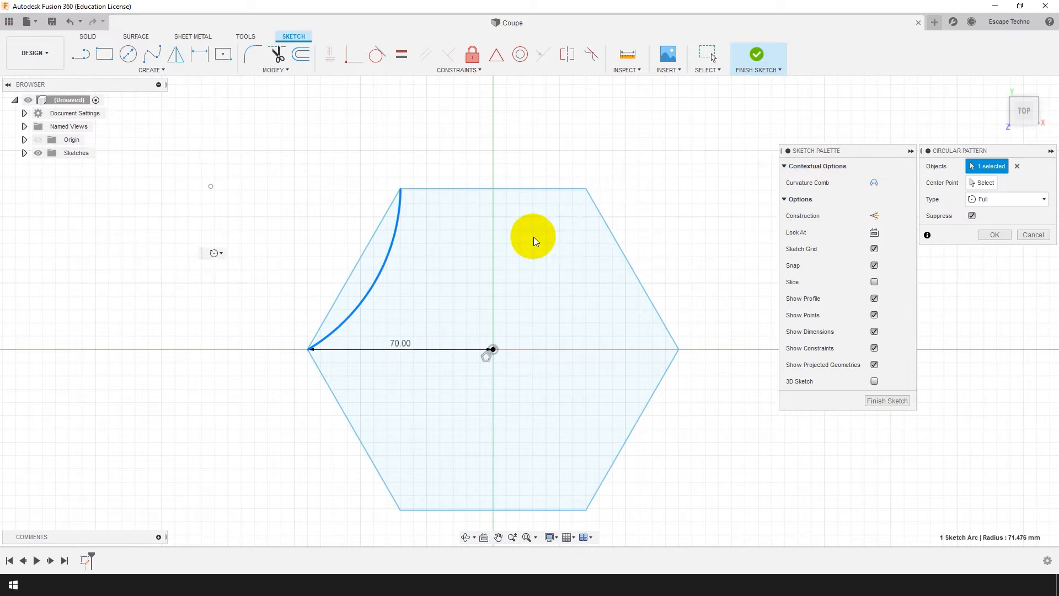
left_click(982, 183)
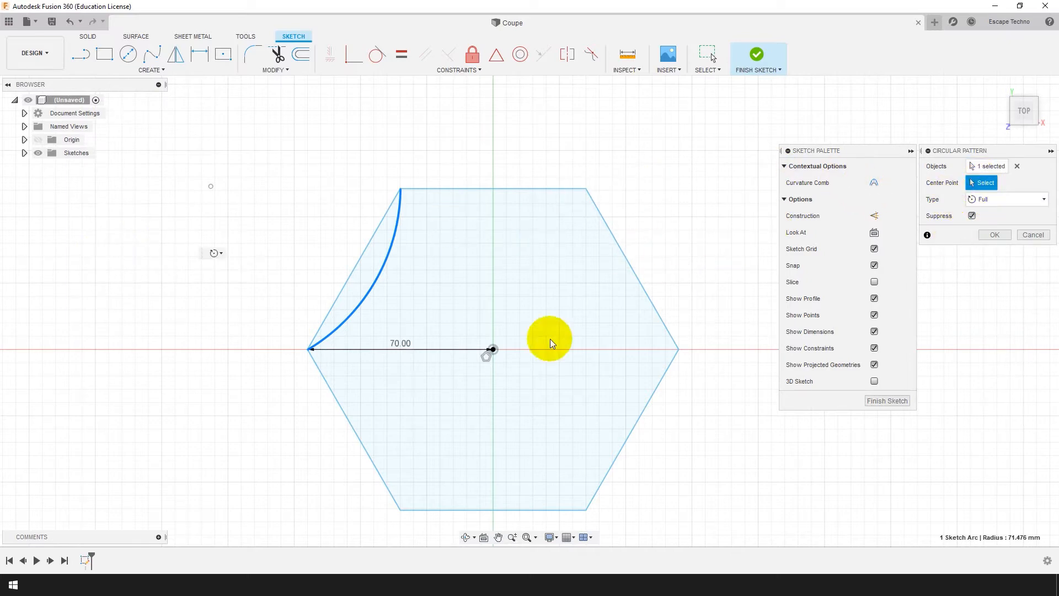
left_click(493, 350)
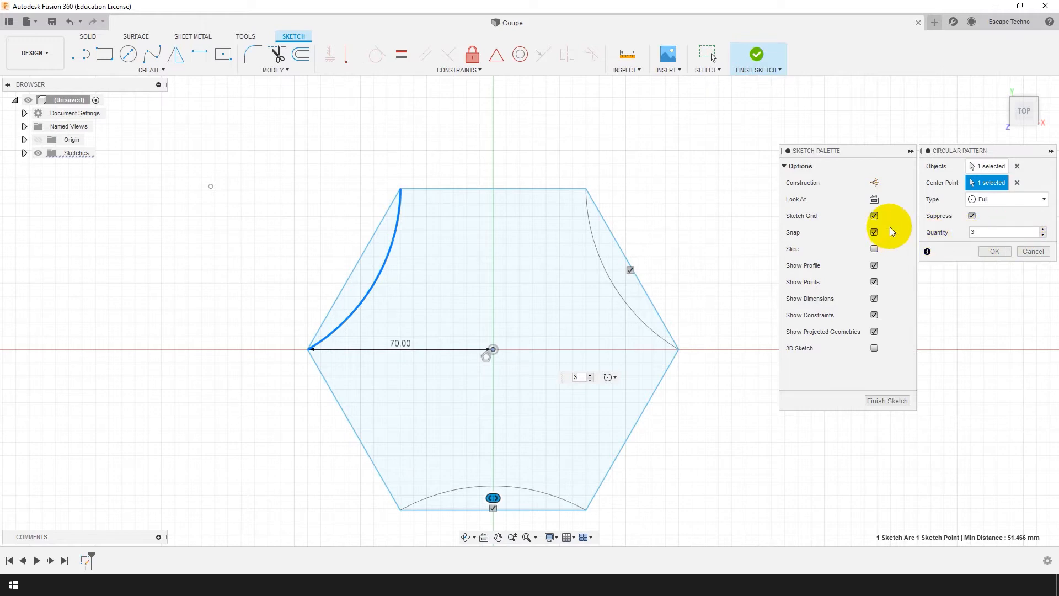
type("6")
key("Return")
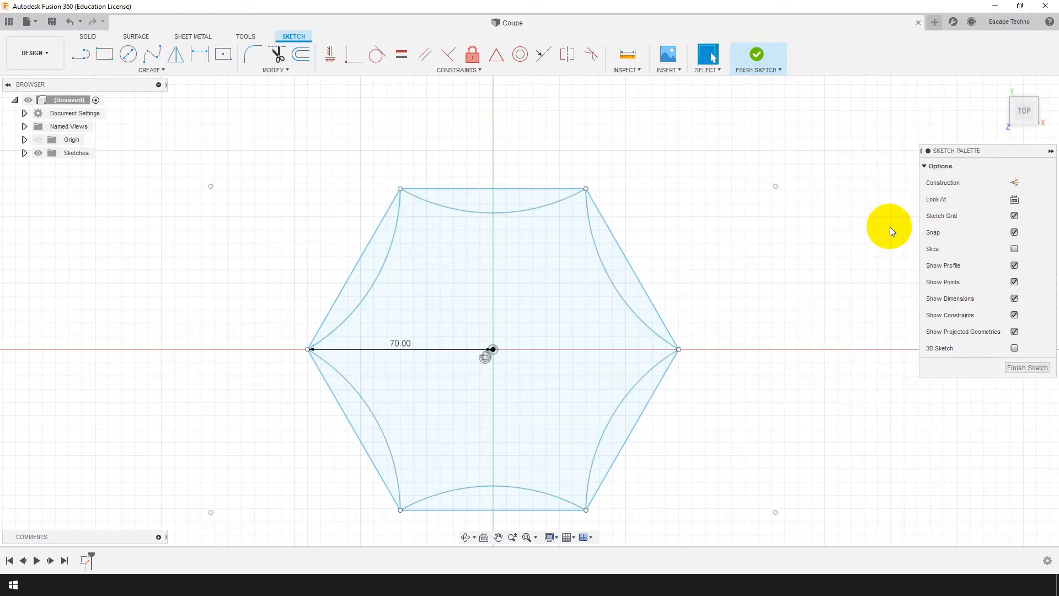
Extrude the central star-shaped profile bounded by the arcs 3 mm as a new body.
left_click(527, 287)
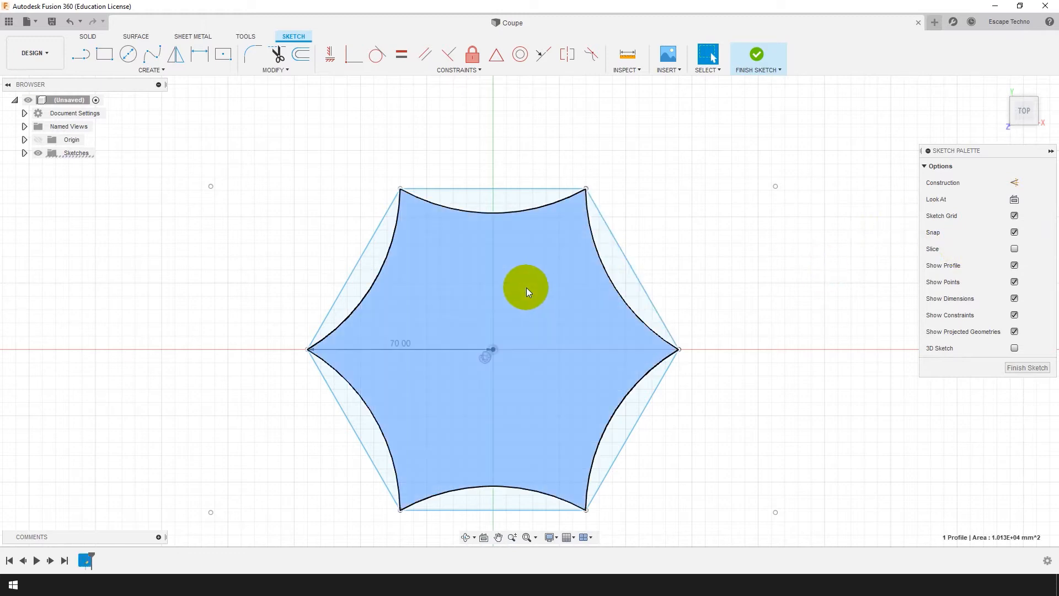
type("e")
type("3")
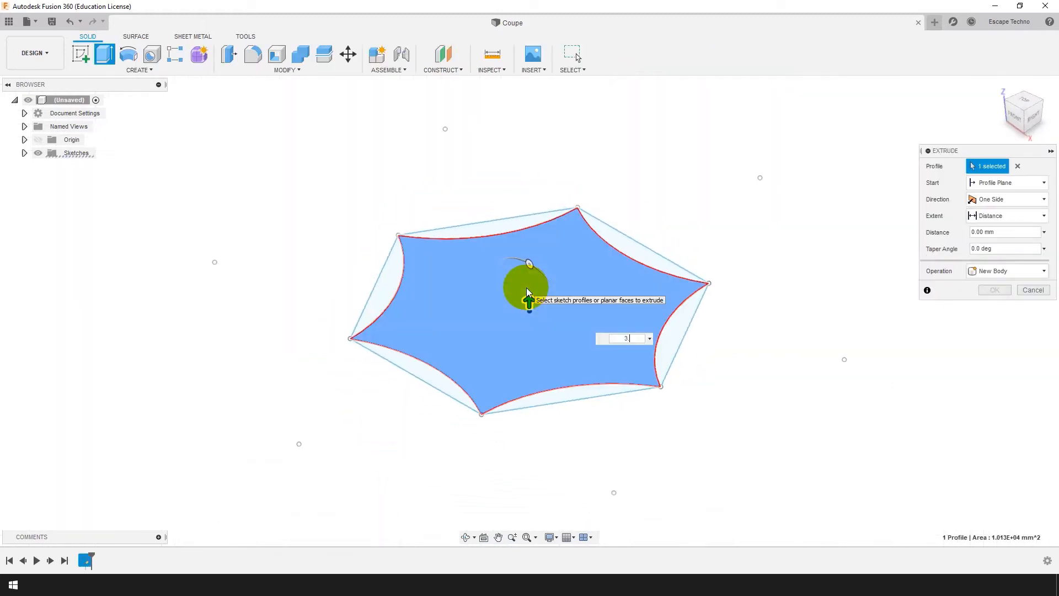
key("Return")
Start a sketch on the star plate's top face and offset its outline 1 mm inward.
mouse_move(594, 473)
middle_mouse_down()
mouse_move(586, 452)
mouse_move(588, 461)
middle_mouse_up()
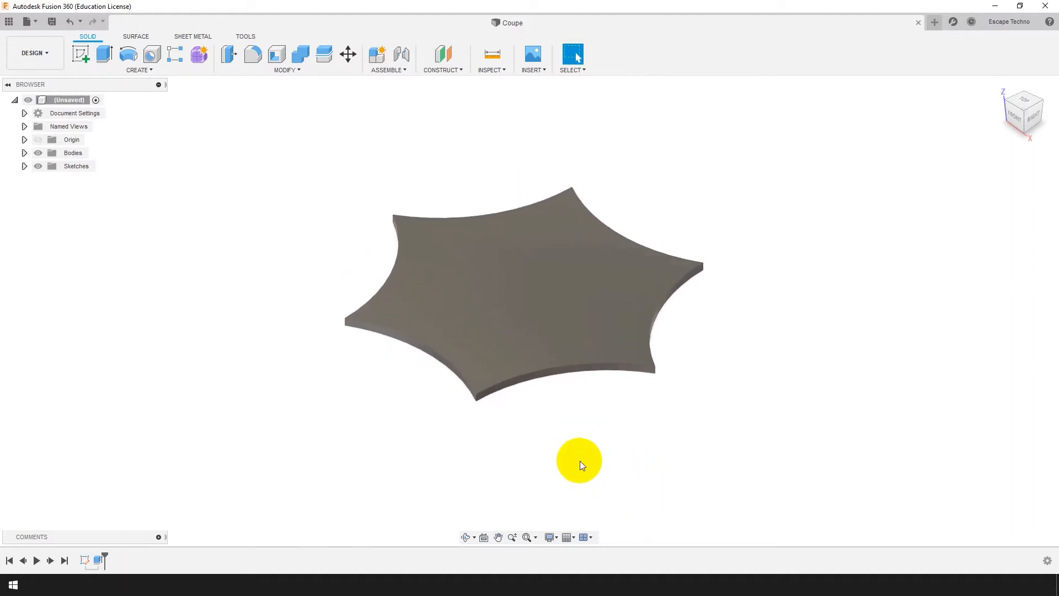
scroll(496, 285, "up", 4)
middle_click_drag(512, 282, 612, 264, "shift")
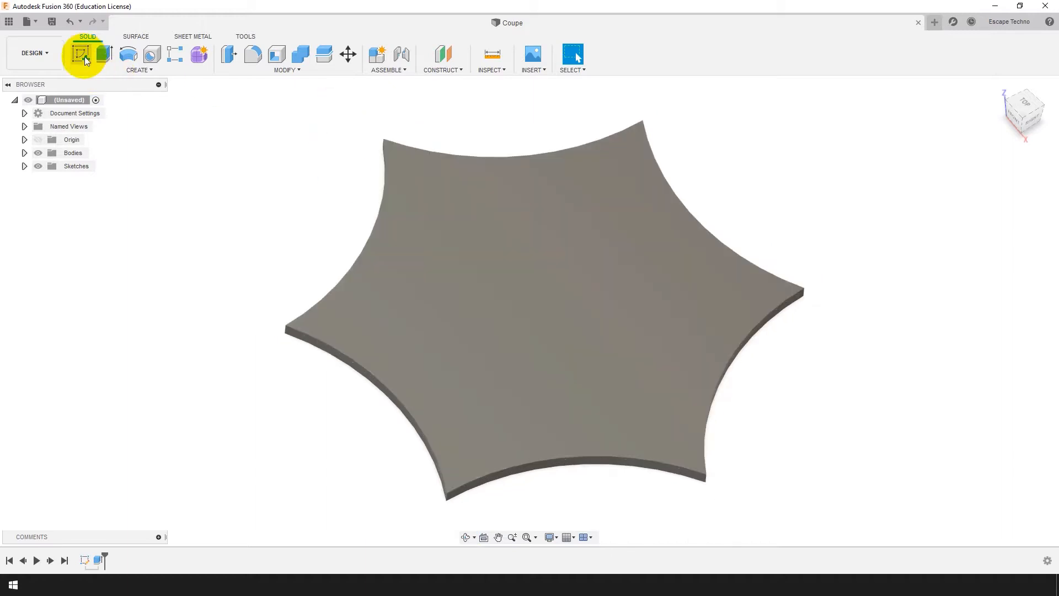
left_click(84, 56)
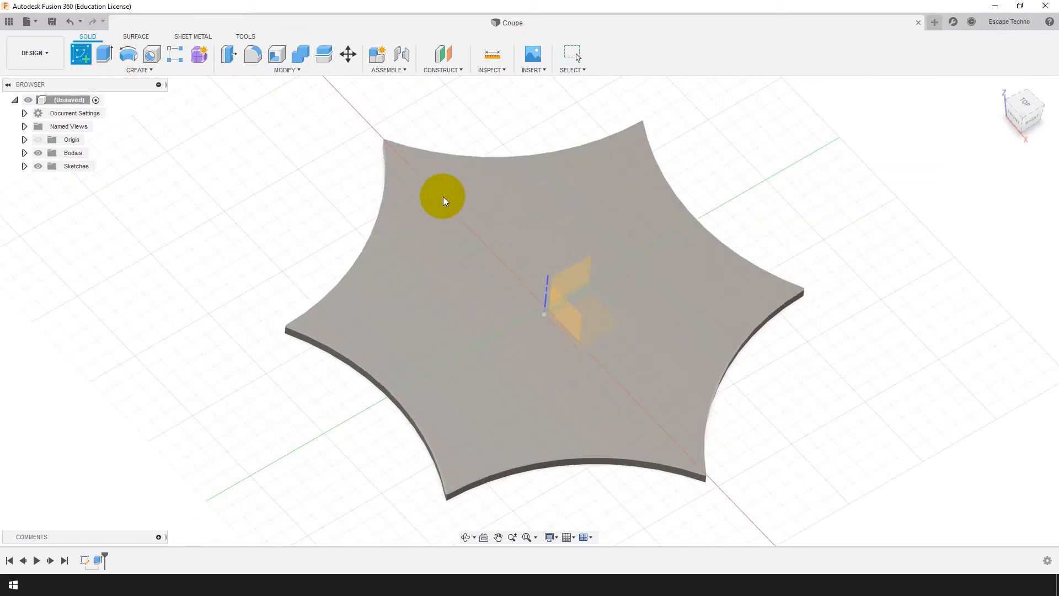
left_click(502, 195)
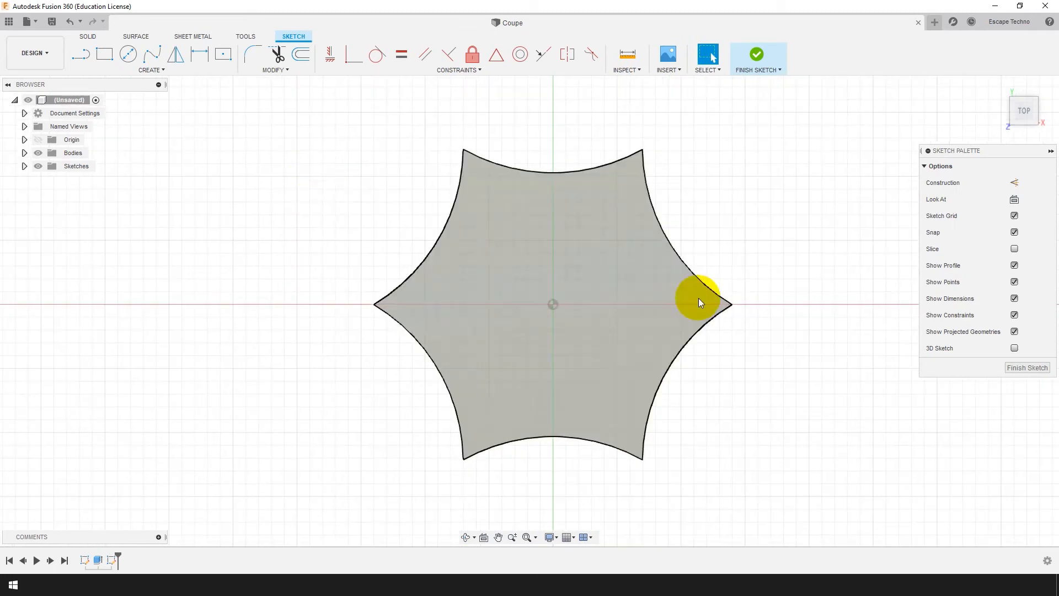
left_click(301, 54)
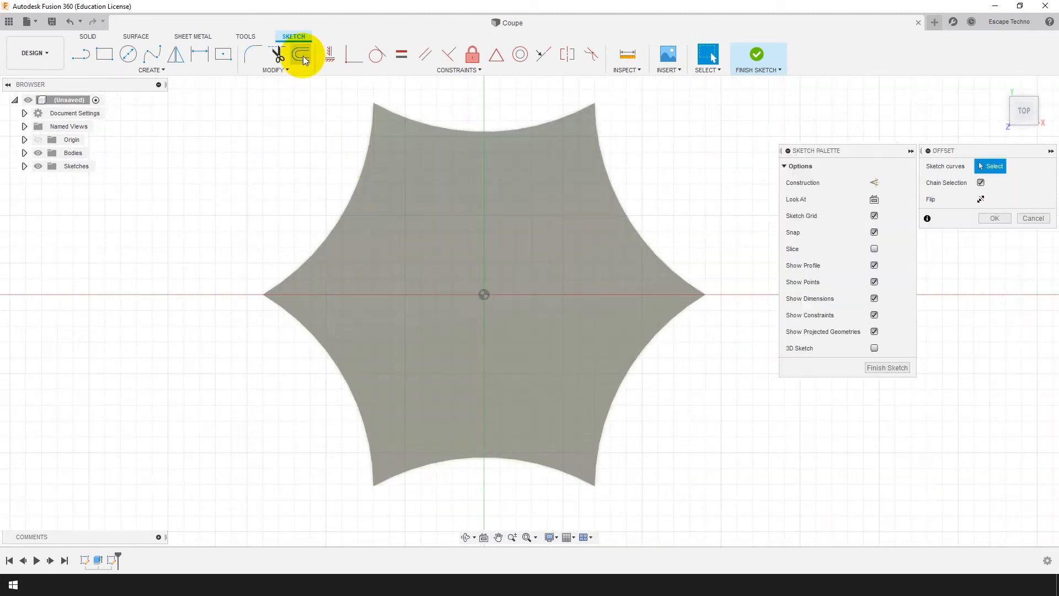
left_click(442, 131)
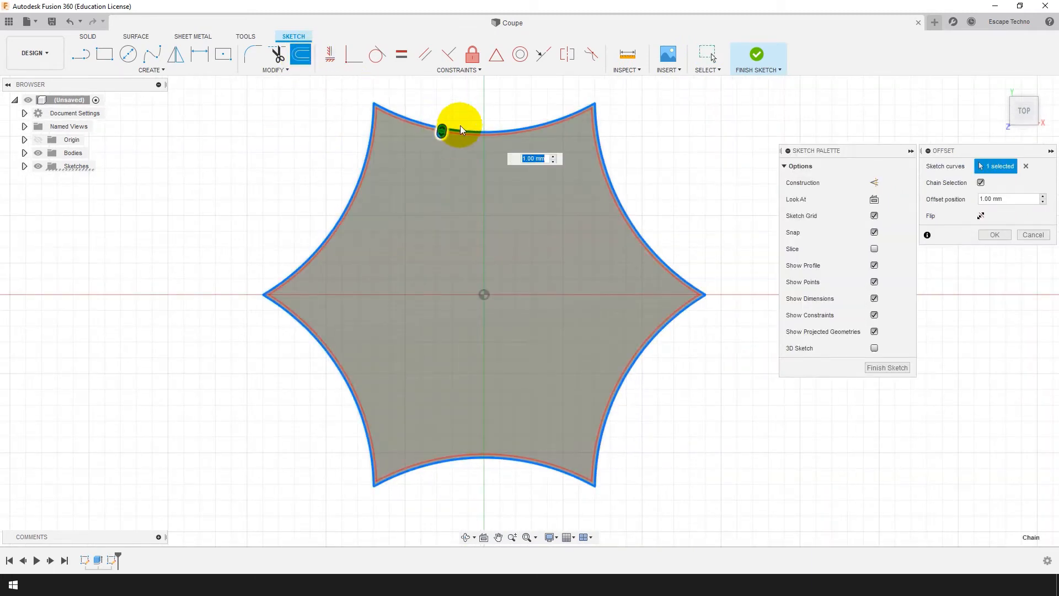
key("Return")
Extrude the inner offset profile 1.2 mm, joined to the star plate.
left_click(455, 206)
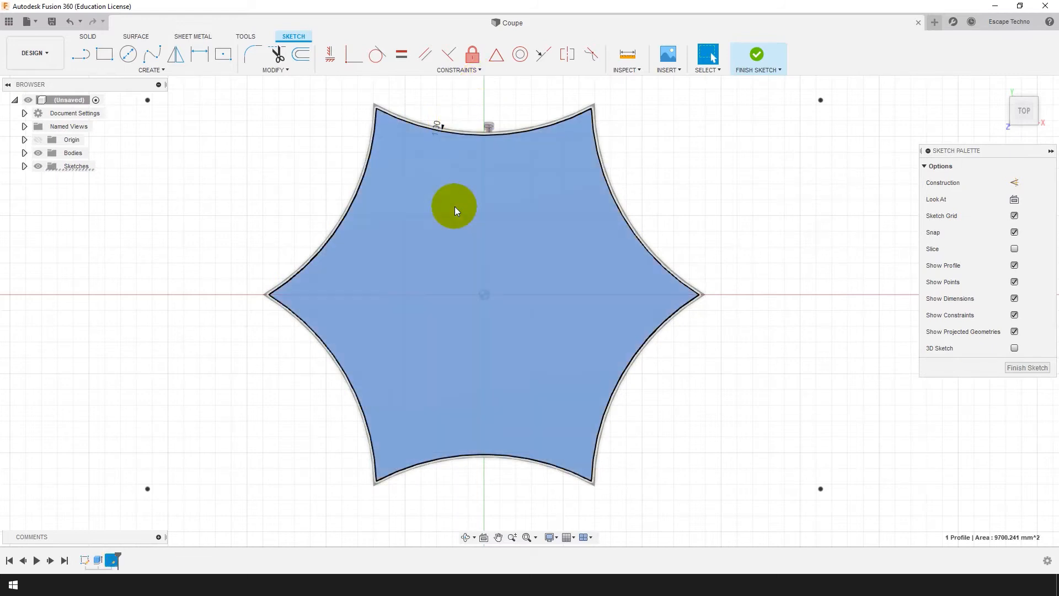
type("e")
type("1.2")
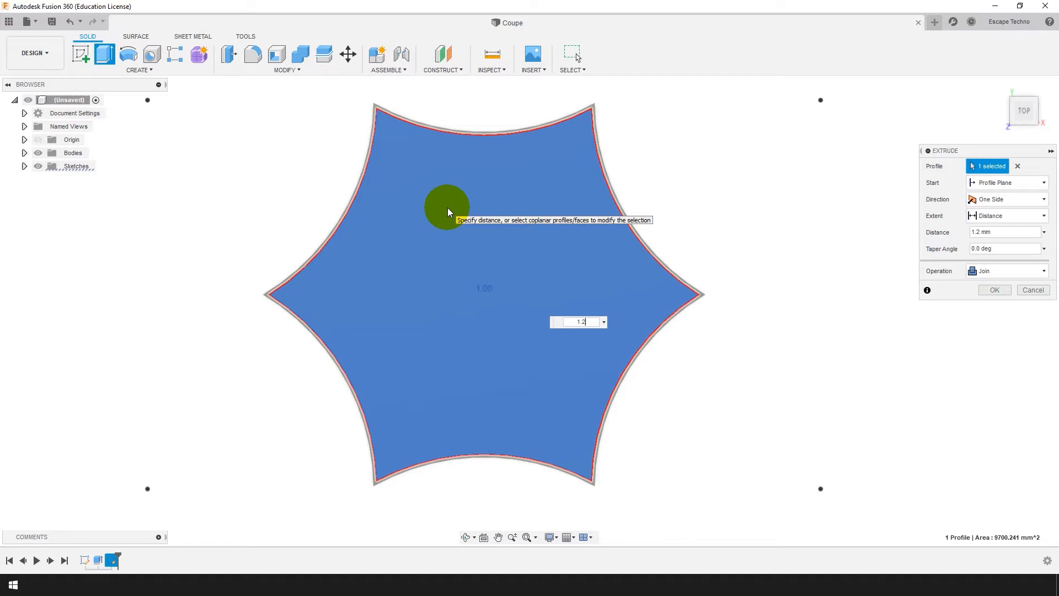
key("Return")
Start a sketch on the top face of the 1.2 mm layer and offset its outline 1 mm inward.
left_click(68, 52)
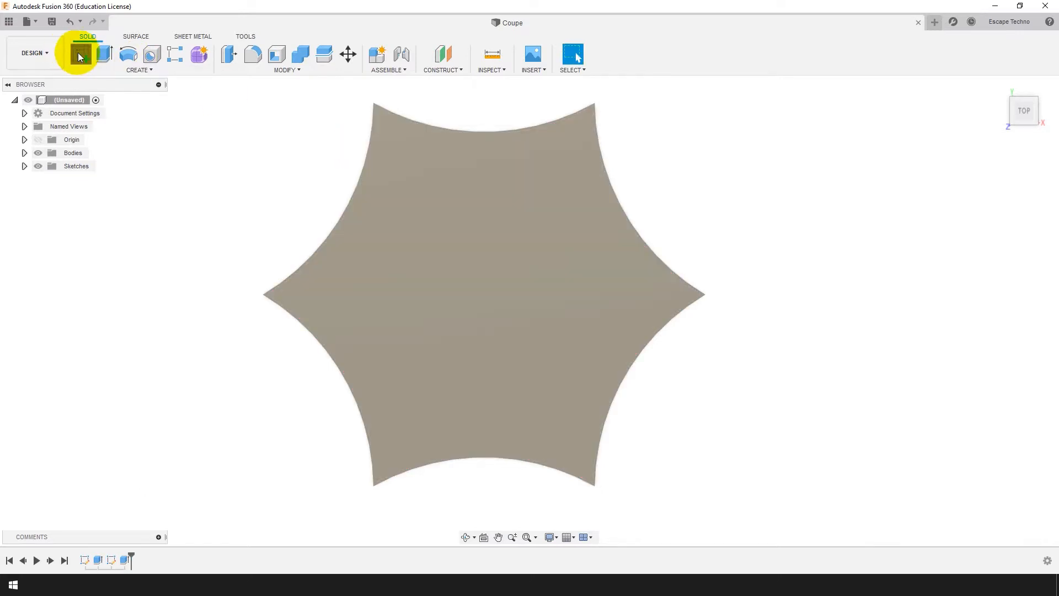
left_click(492, 264)
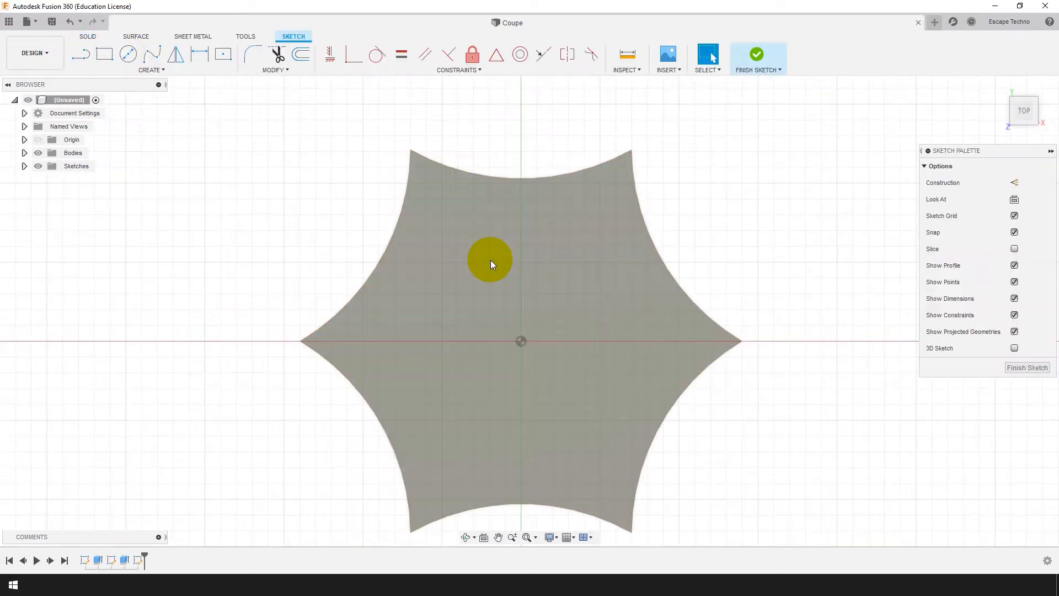
left_click(296, 54)
left_click(454, 175)
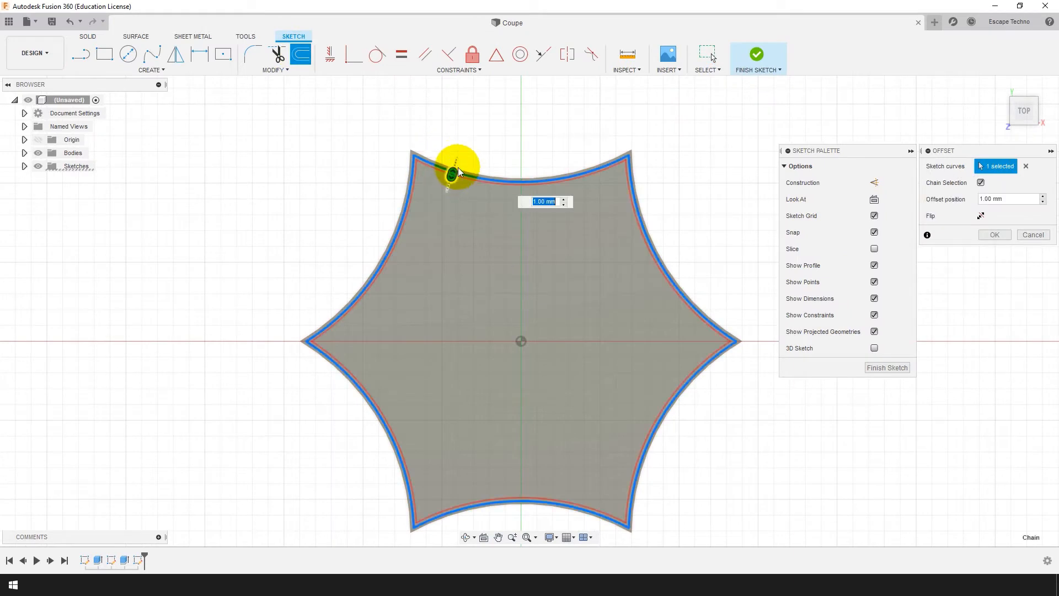
key("Return")
Extrude the new inner star profile 1 mm to add the next stepped layer.
left_click(494, 283)
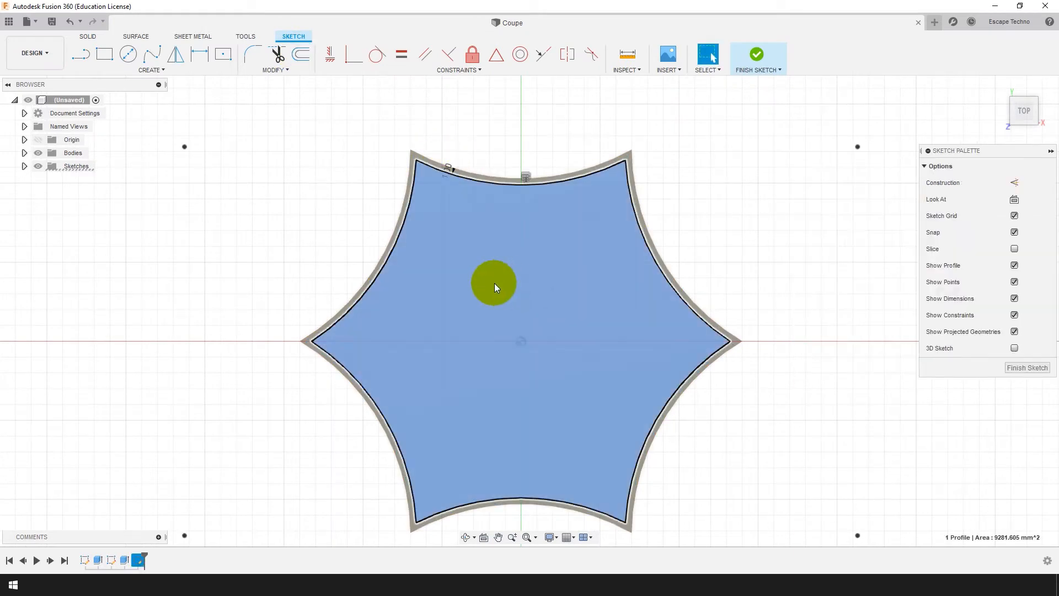
type("e")
type("1")
key("Return")
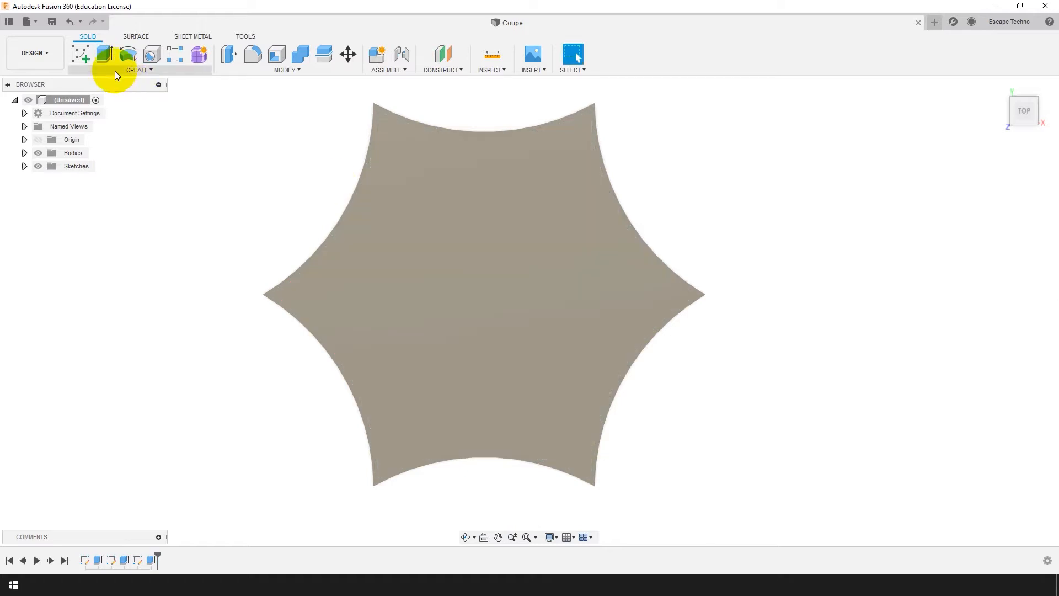
Start a sketch on the top face of the 1 mm layer and offset its outline 1 mm inward.
left_click(80, 54)
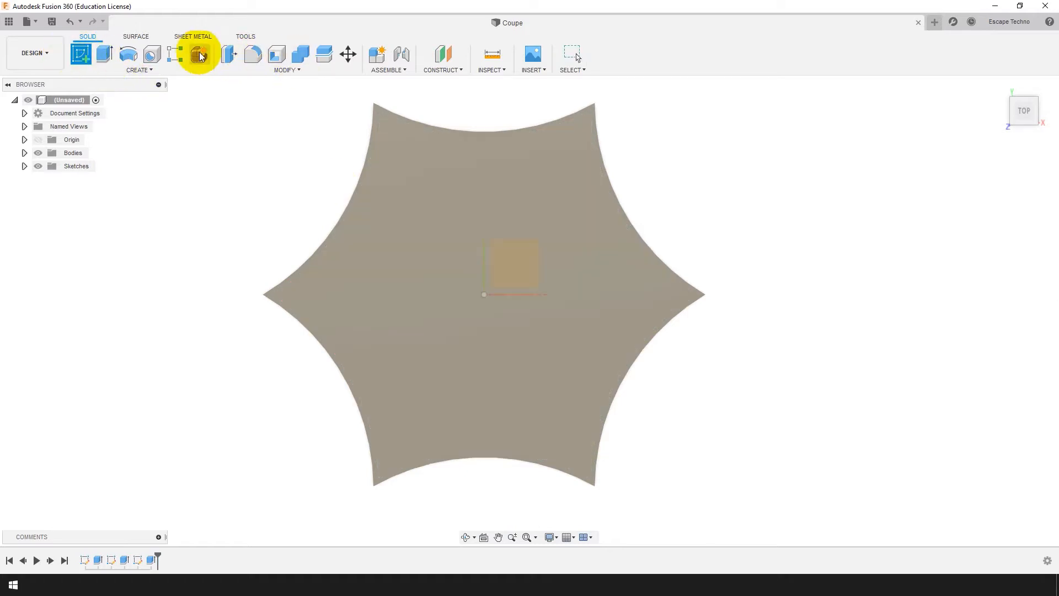
left_click(486, 245)
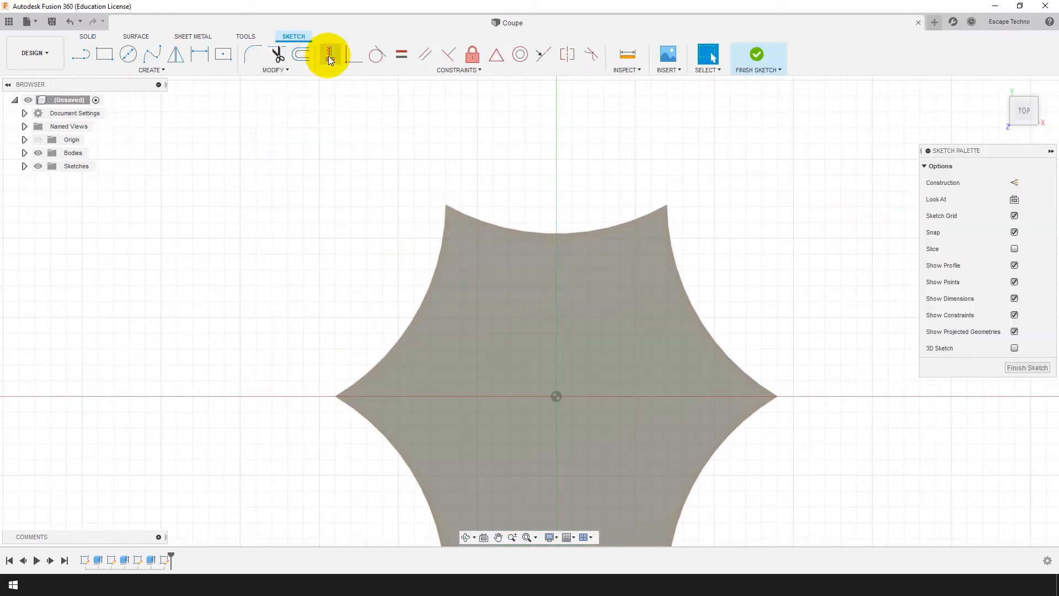
left_click(312, 57)
left_click(480, 229)
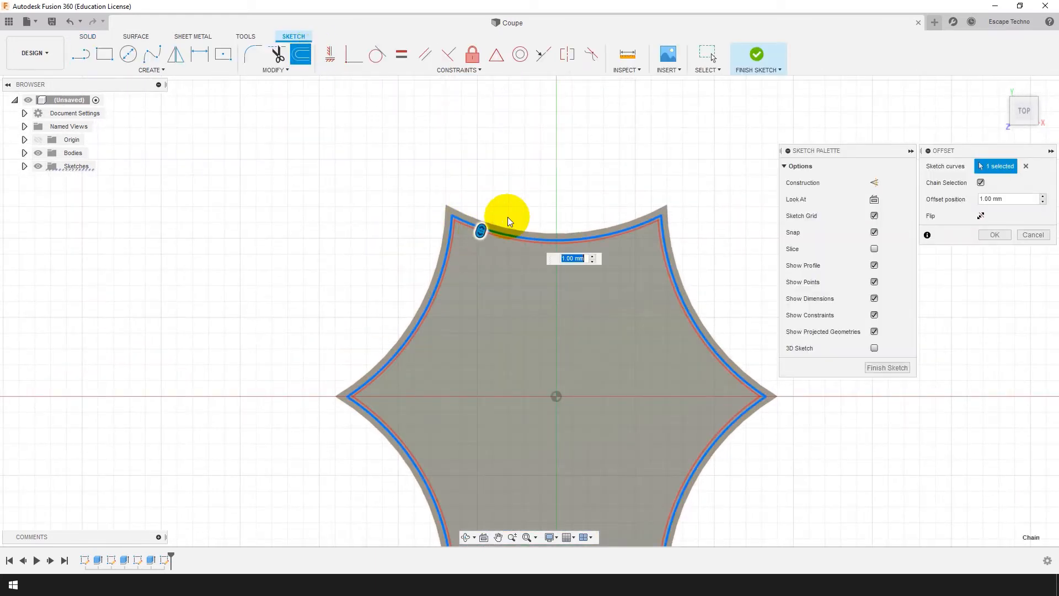
key("Return")
Extrude the innermost star profile 0.8 mm, joined to the stepped body.
left_click(555, 306)
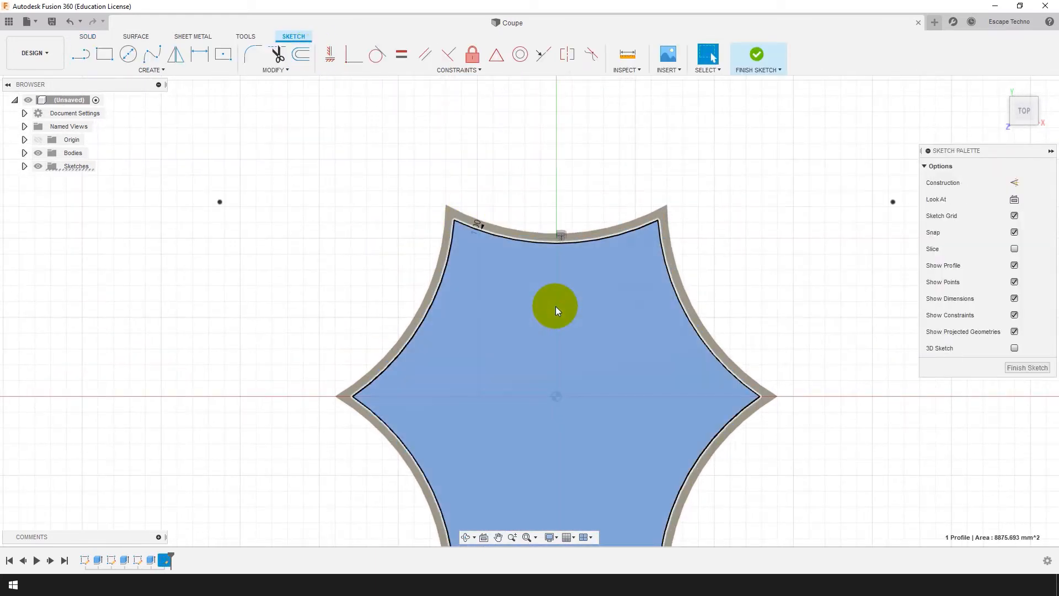
key("e")
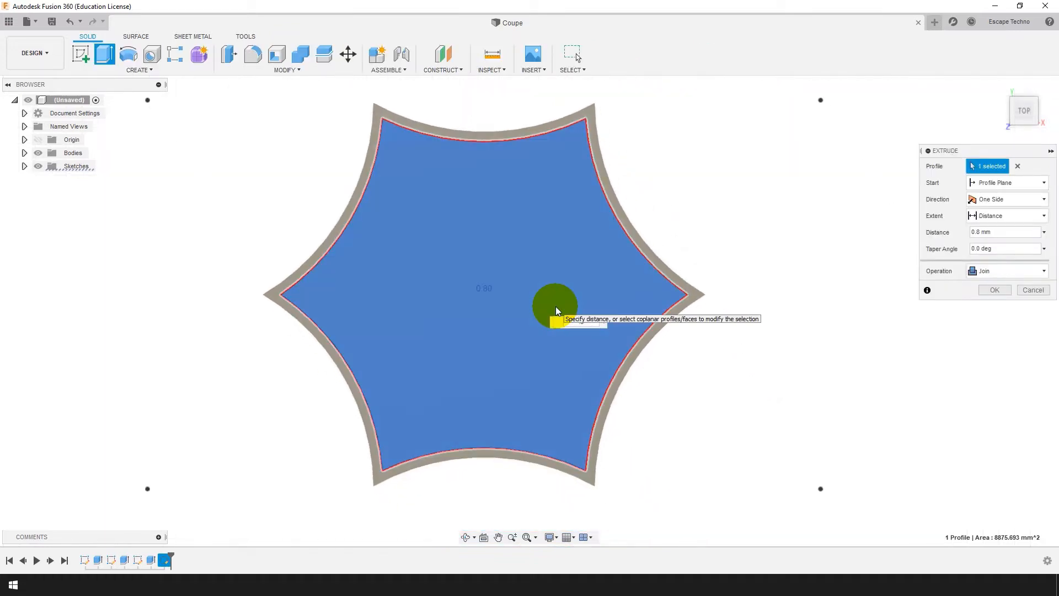
key("Return")
Start a sketch on the top face of the innermost layer and offset its star outline 5 mm inward.
middle_click_drag(678, 376, 635, 375, "shift")
scroll(634, 375, "up", 1)
scroll(634, 375, "down", 2)
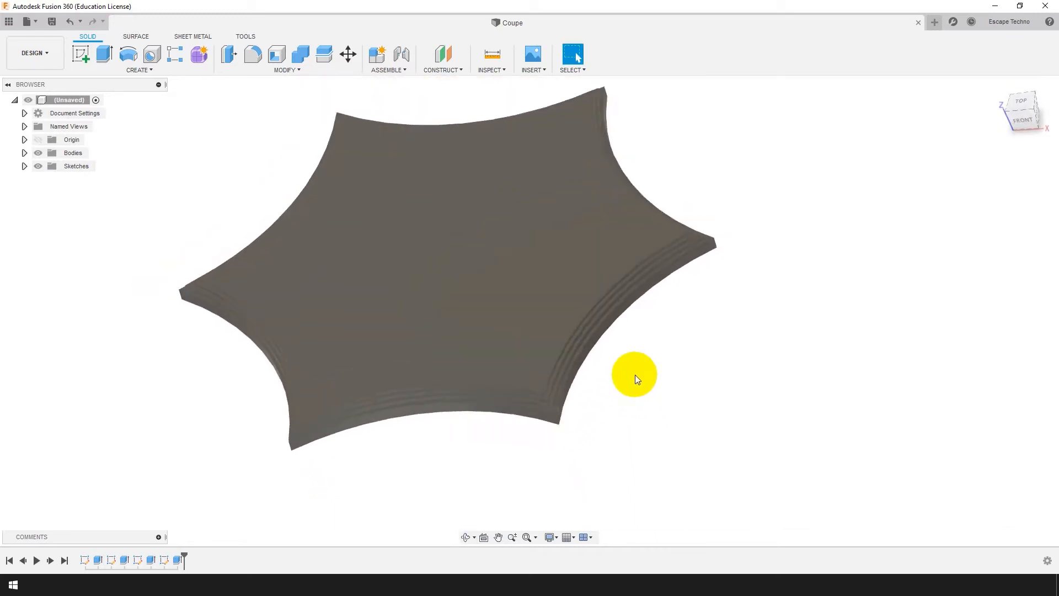
left_click(478, 274)
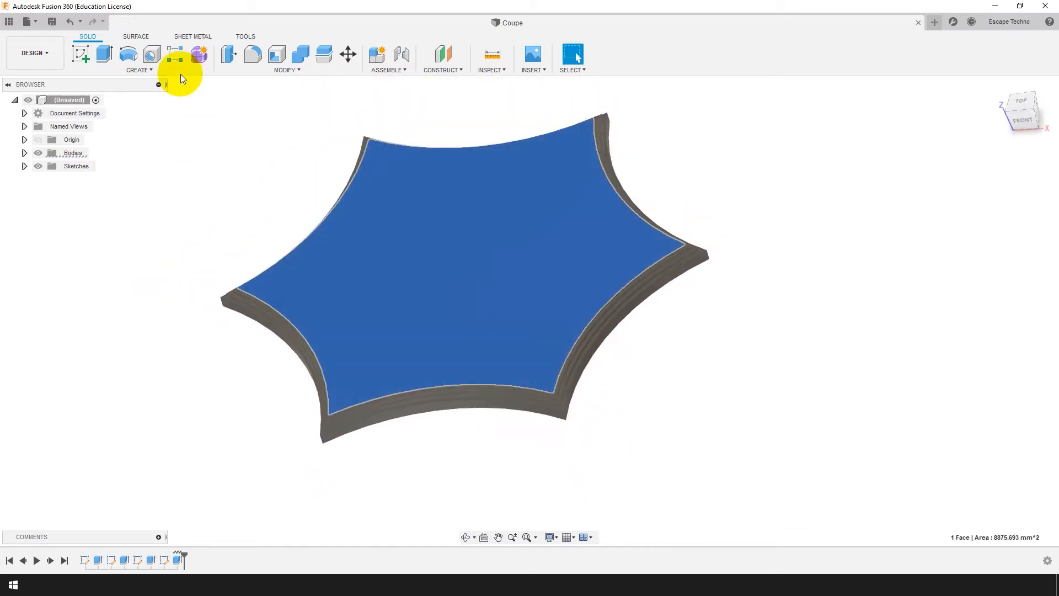
left_click(79, 48)
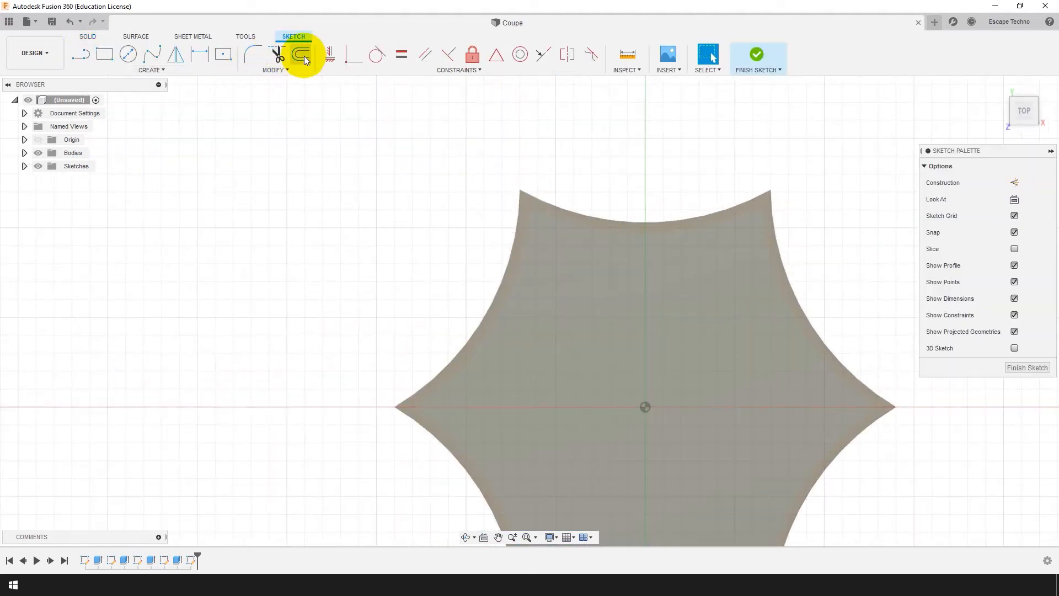
left_click(302, 56)
left_click(617, 222)
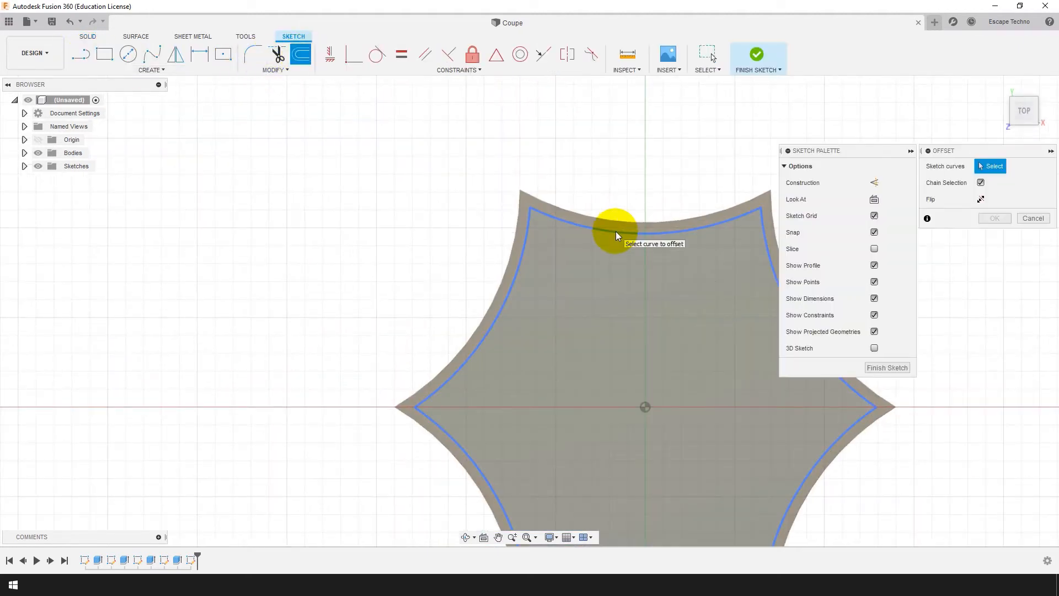
type("85")
key("Return")
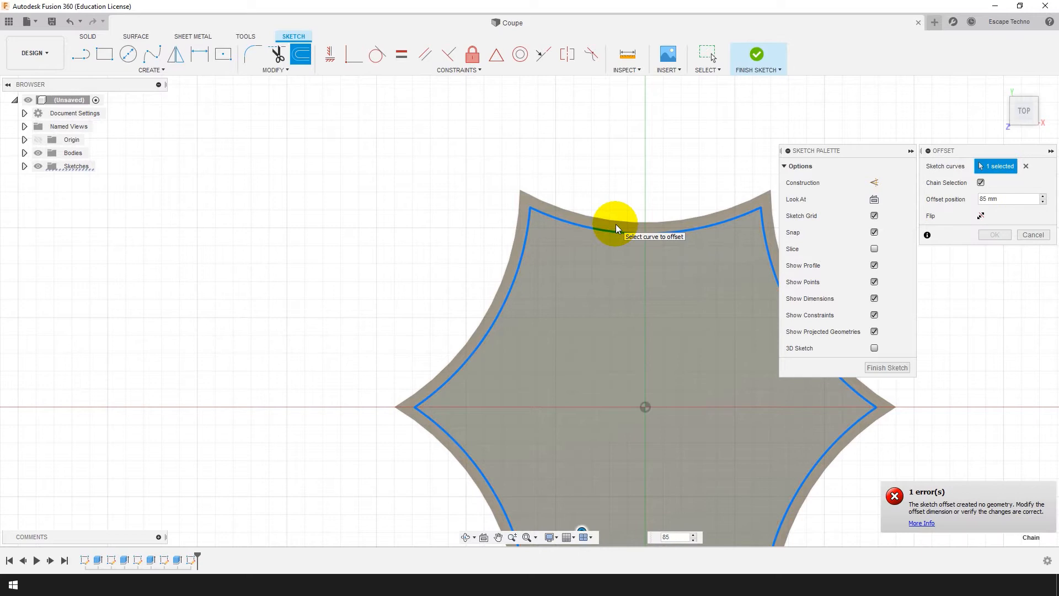
key("Return")
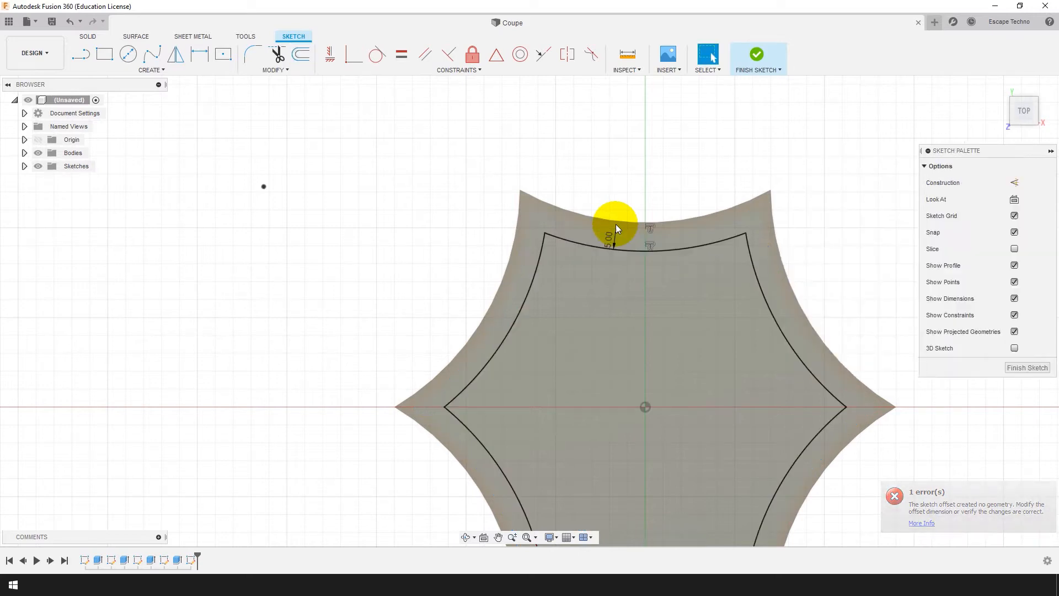
Extrude the new inner star profile 1.4 mm, joined to the stepped body.
left_click(591, 372)
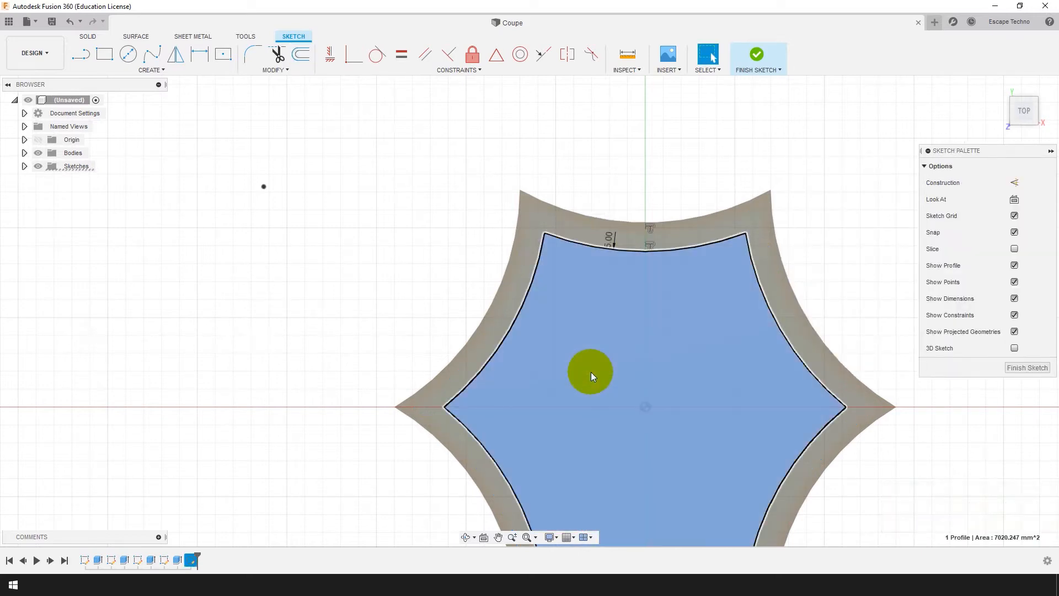
type("e")
type("1")
type(".")
type("5")
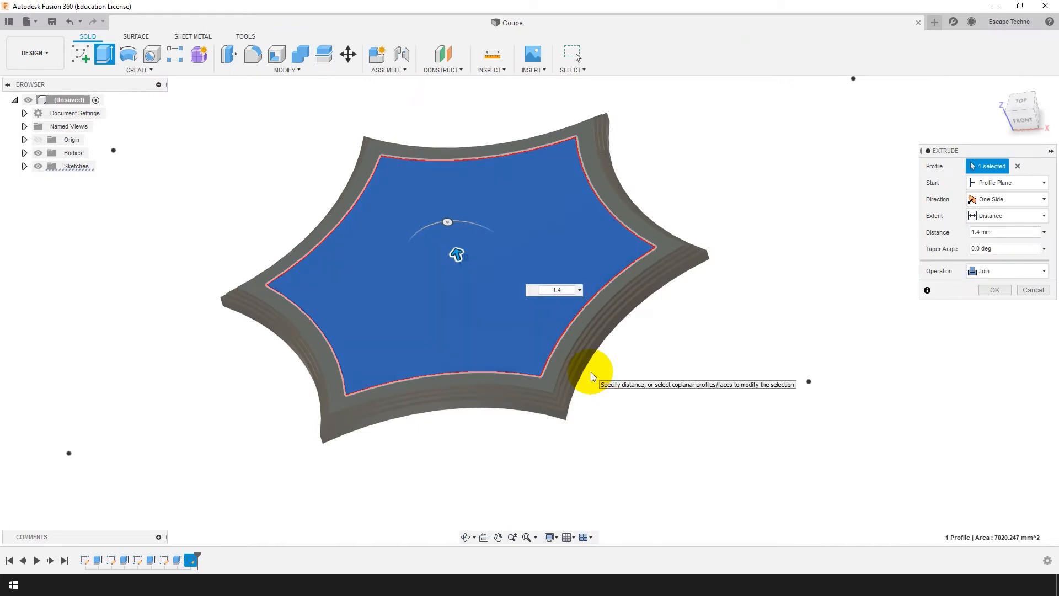
key("Return")
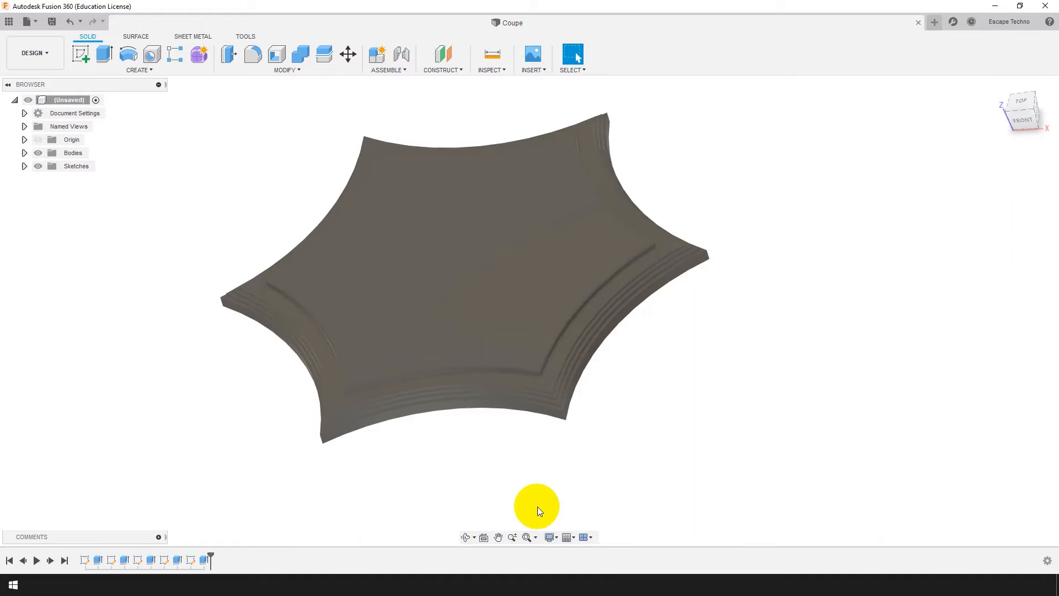
Select the upper edges of the four outer stepped layers on both sides of the star's front corner, leaving out any faces.
scroll(221, 410, "up", 8)
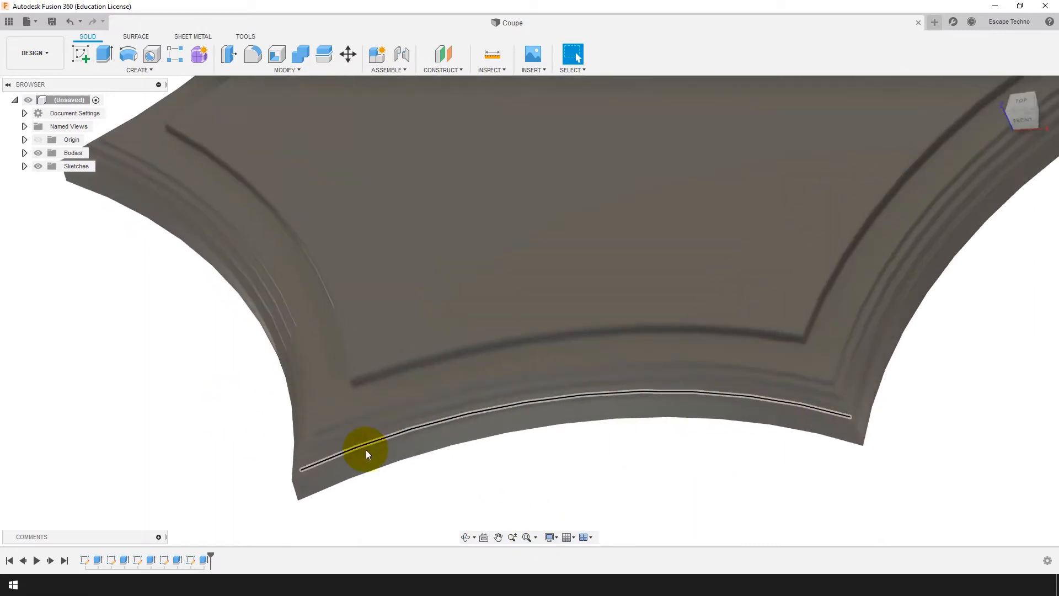
scroll(346, 461, "up", 6)
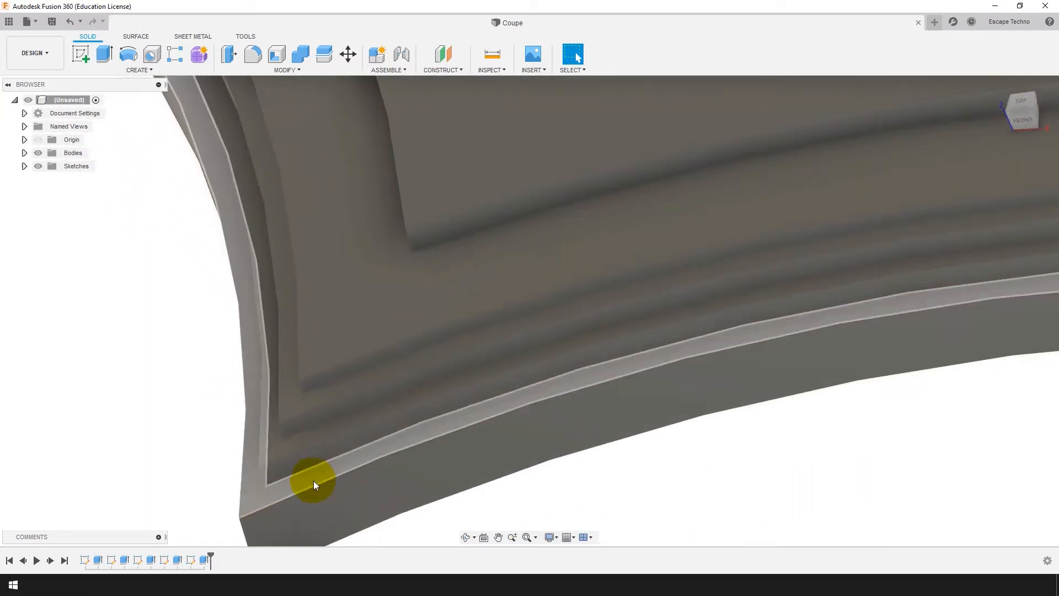
left_click(311, 482)
left_click(244, 452, "ctrl")
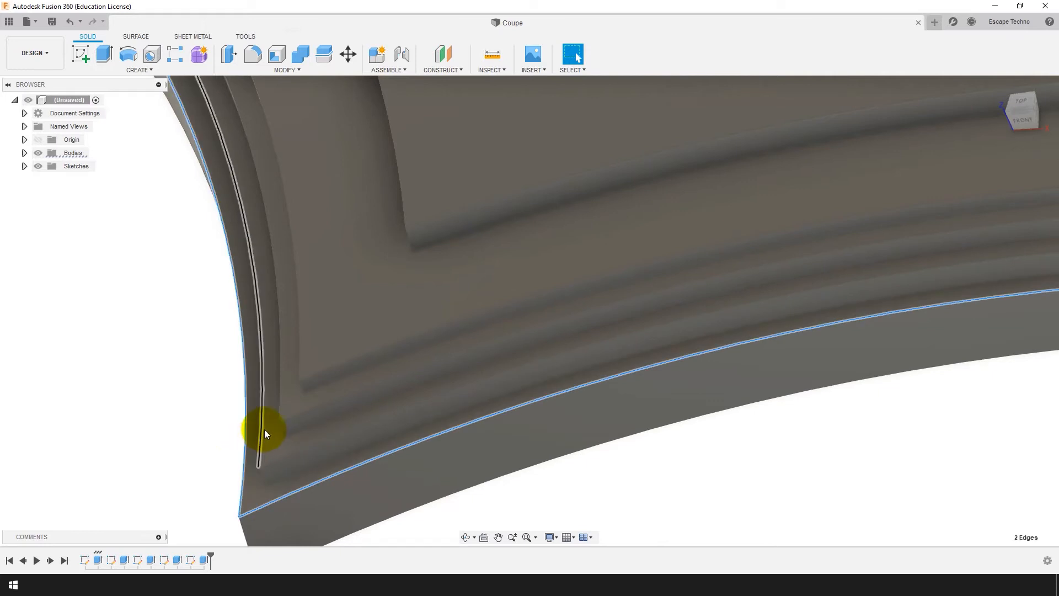
left_click(278, 408, "ctrl")
left_click(295, 375, "ctrl")
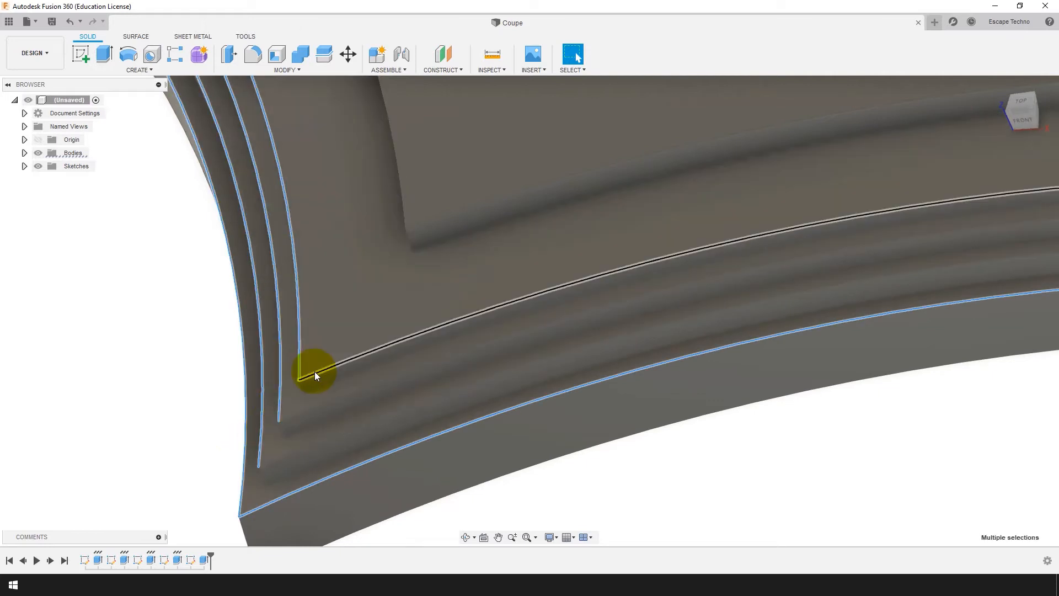
left_click(306, 409, "ctrl")
scroll(218, 448, "down", 5)
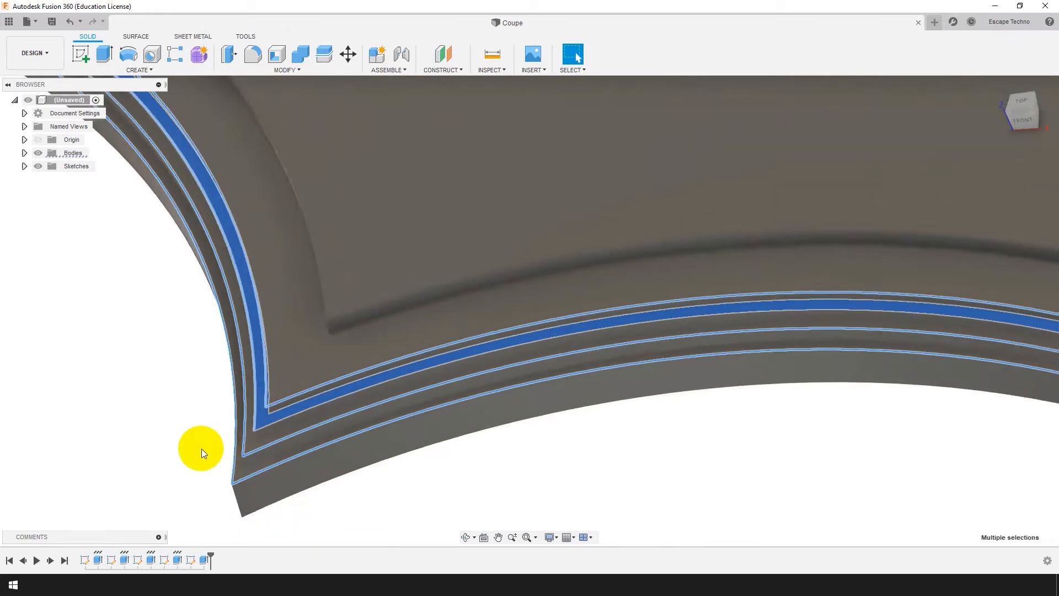
scroll(660, 442, "up", 6)
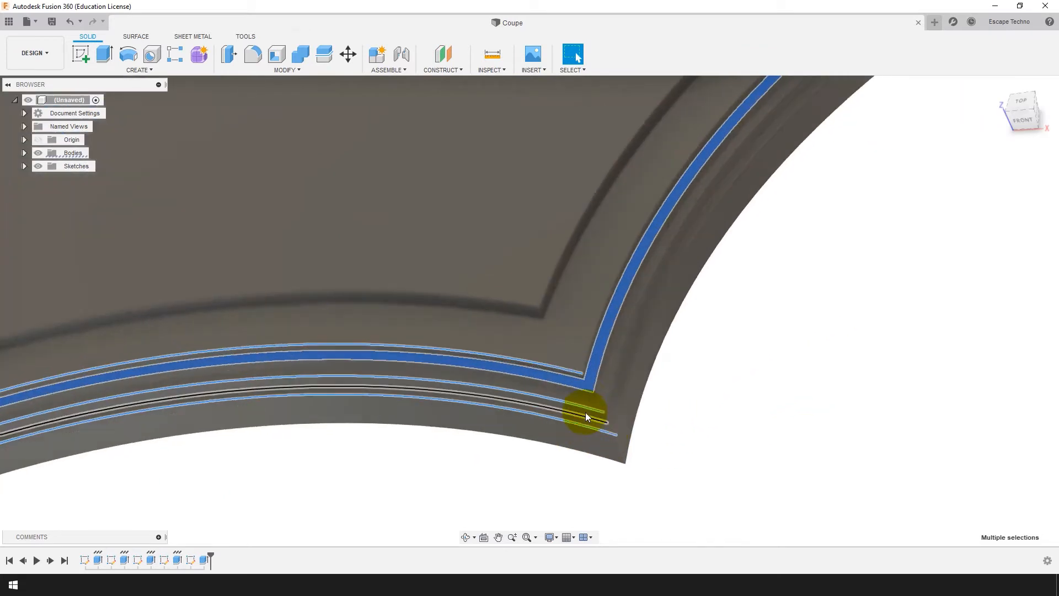
scroll(634, 469, "down", 5)
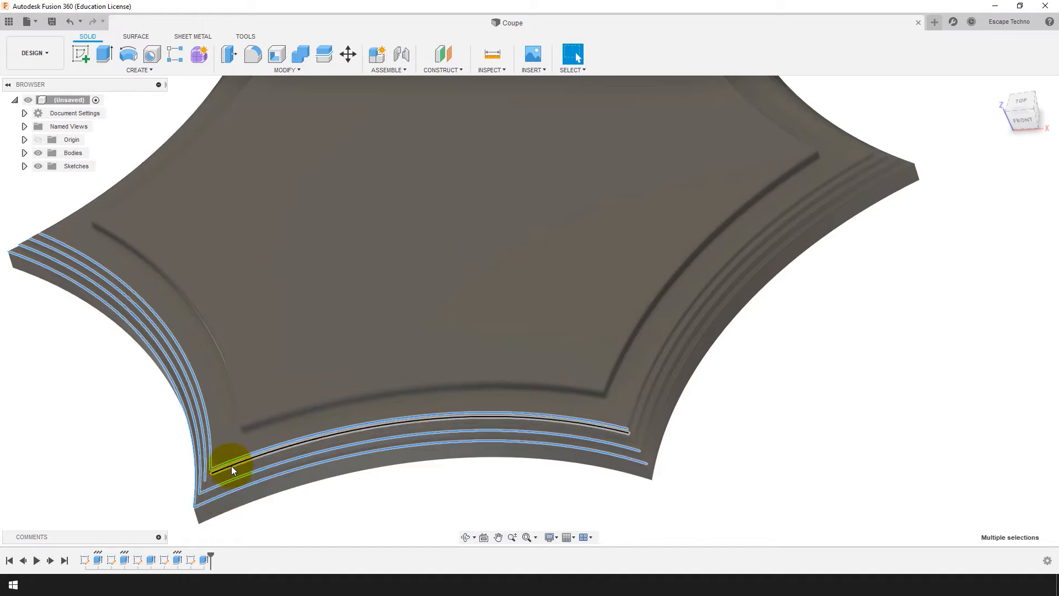
scroll(987, 232, "up", 2)
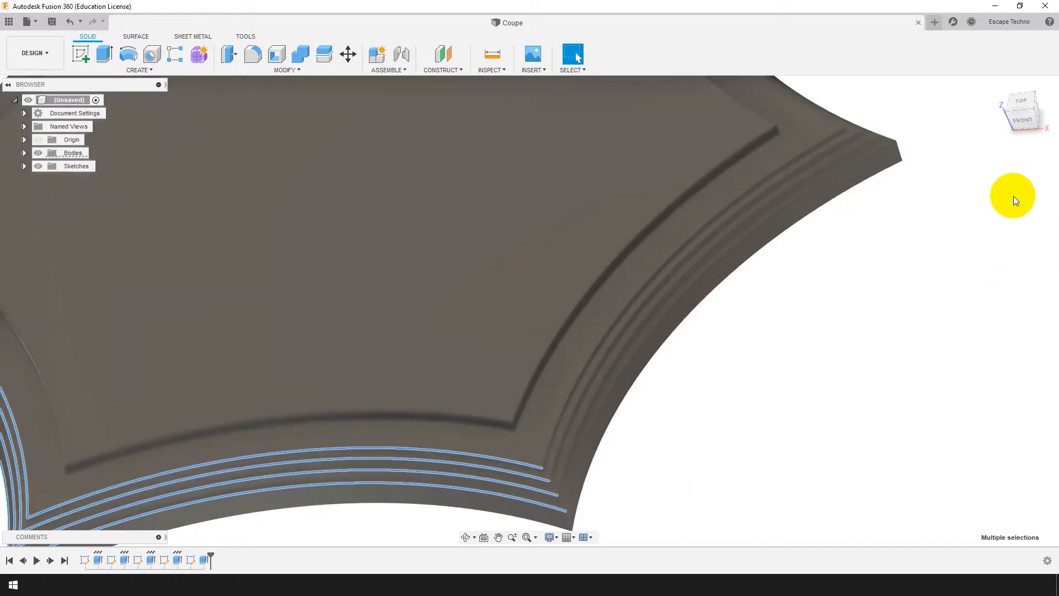
Add the four outer layers' upper edges on both sides of the star's right-hand point to the edge selection.
scroll(932, 225, "down", 2)
middle_click_drag(888, 233, 797, 378)
scroll(799, 343, "up", 7)
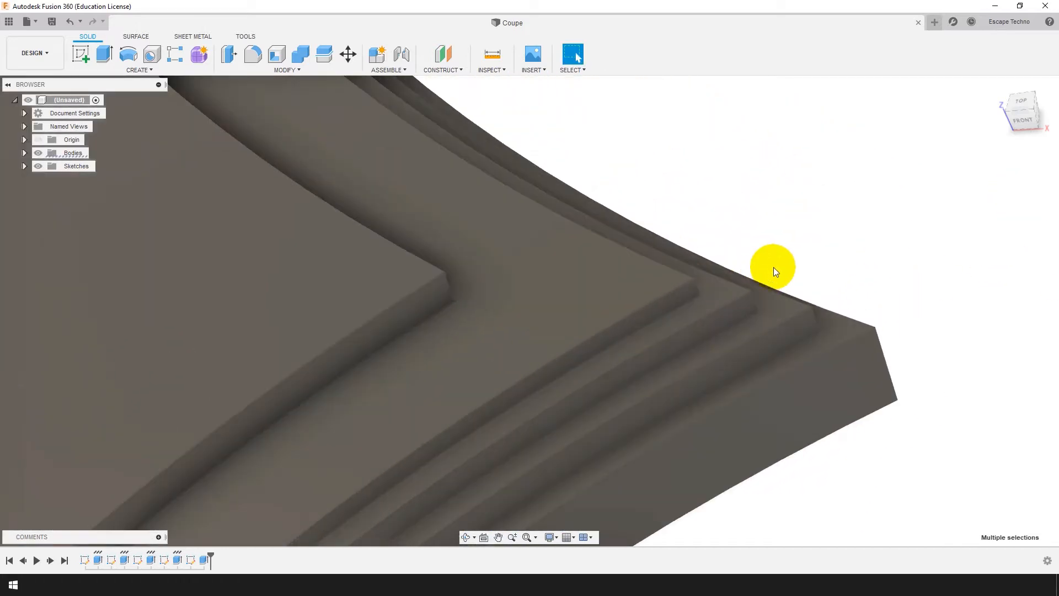
middle_click_drag(797, 258, 795, 270, "shift")
left_click(663, 263)
left_click(664, 296)
left_click(710, 266)
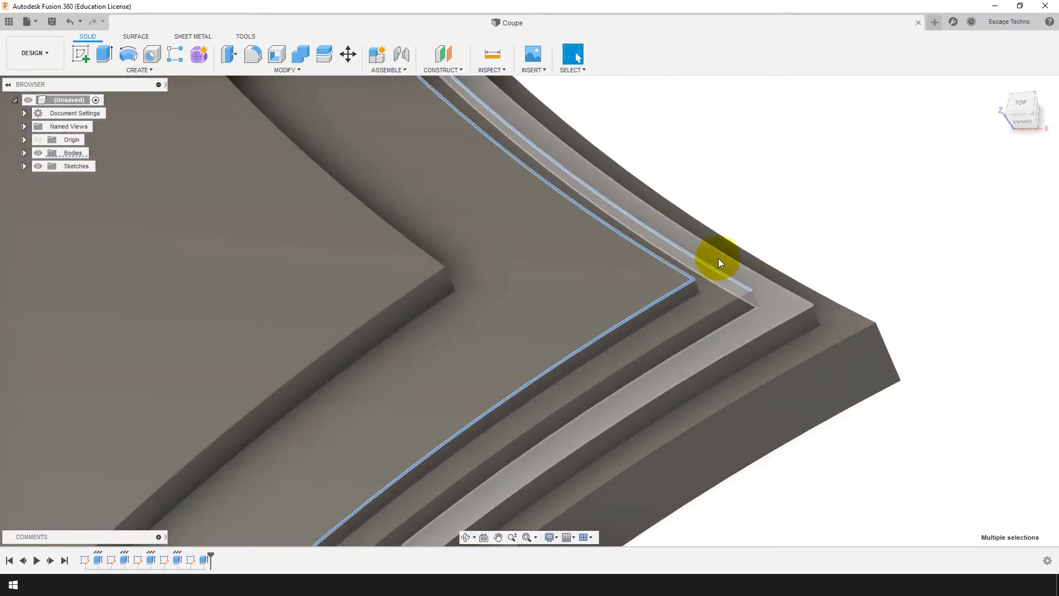
left_click(719, 257)
left_click(737, 242)
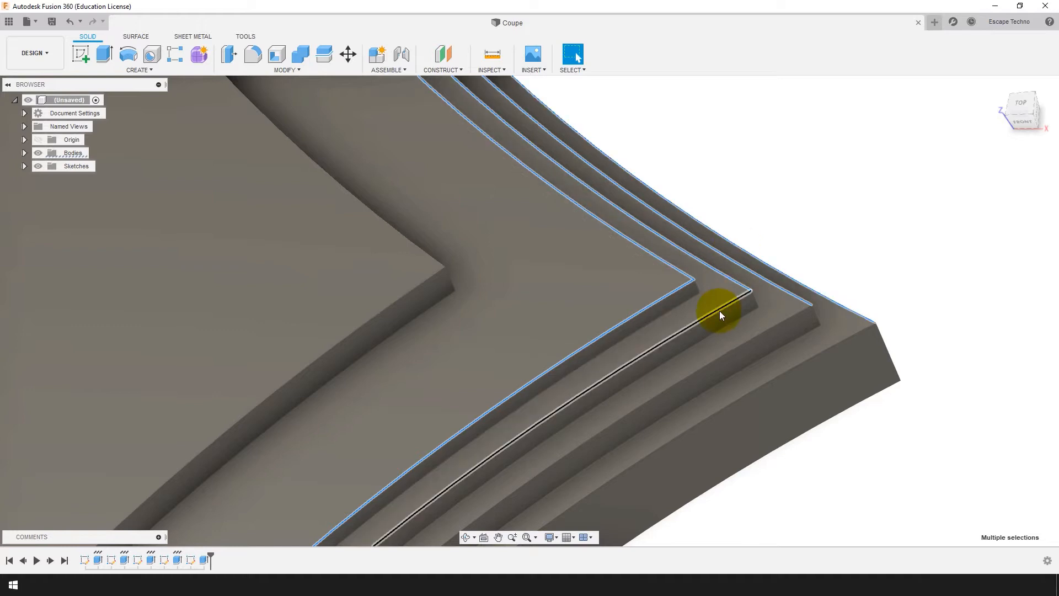
left_click(753, 325)
left_click(780, 326)
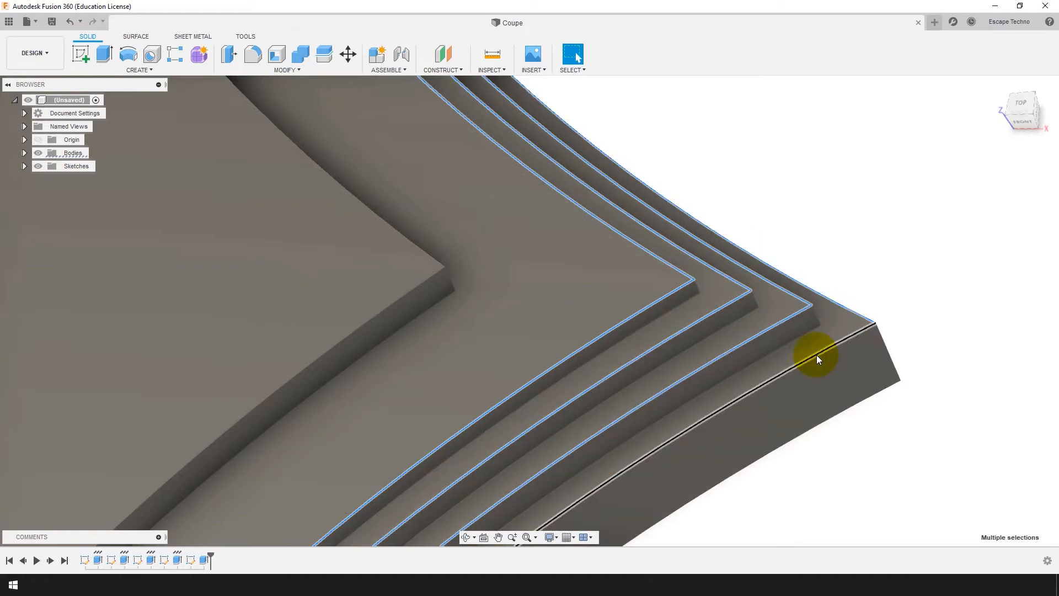
Add the four outer layers' upper edges around the star's back-left point and fillet all selected edges with a 1 mm radius.
scroll(844, 441, "down", 5)
scroll(559, 253, "up", 8)
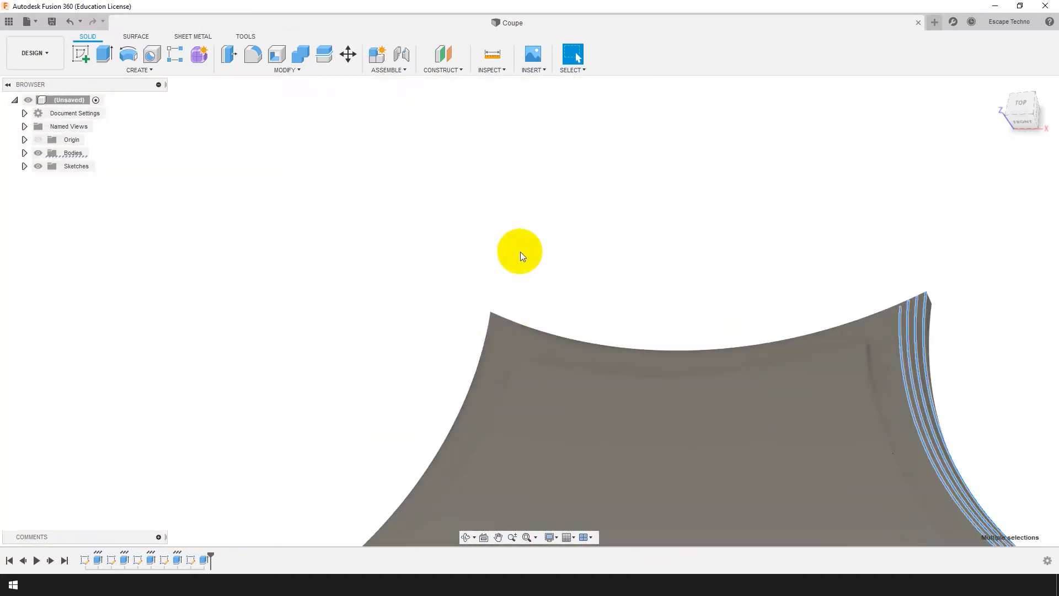
scroll(499, 340, "up", 6)
left_click(452, 165, "ctrl")
middle_click_drag(475, 374, 497, 350, "shift")
left_click(372, 306, "ctrl")
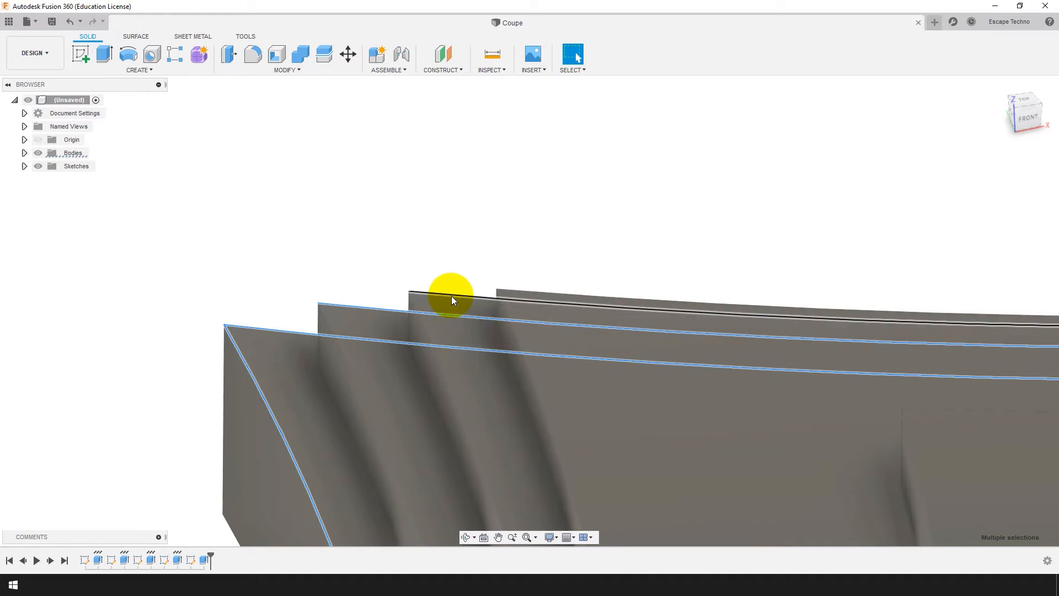
left_click(510, 297, "ctrl")
left_click(517, 291, "ctrl")
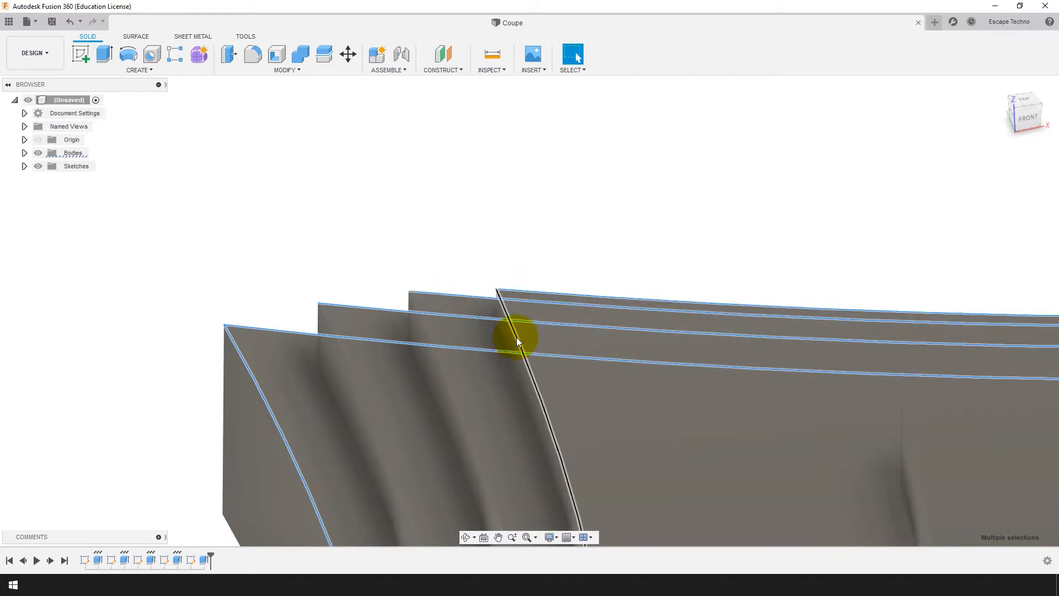
left_click(516, 336, "ctrl")
left_click(451, 383, "ctrl")
left_click(373, 405, "ctrl")
left_click(254, 57)
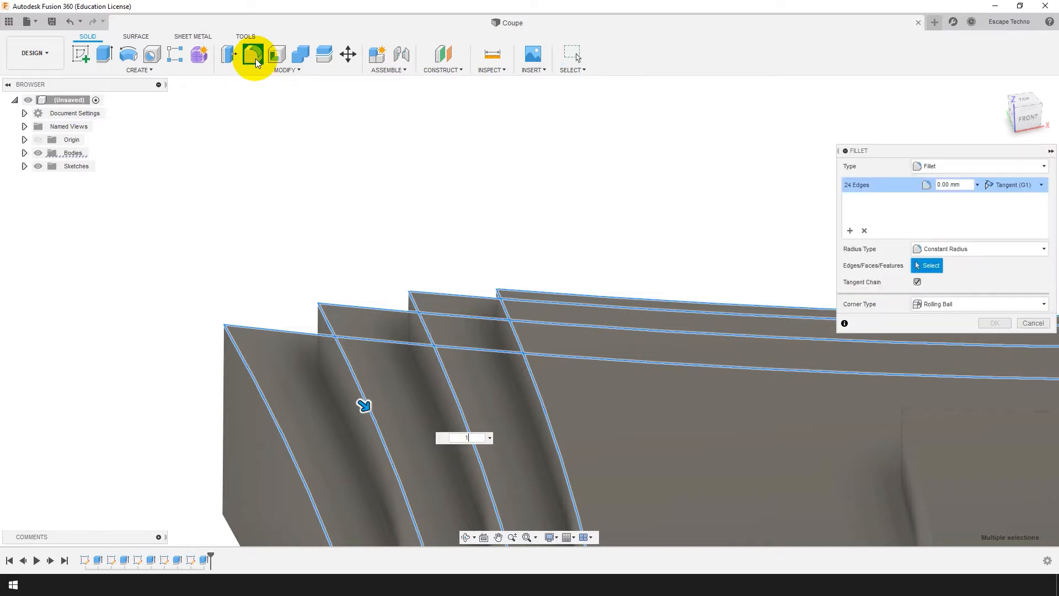
key("Return")
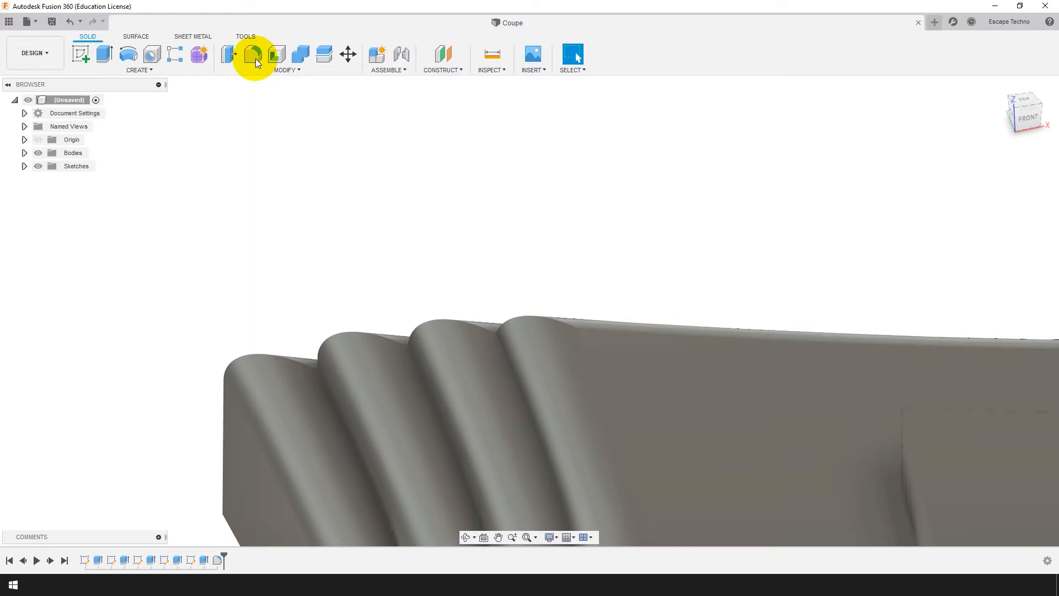
Create a construction plane offset 40 mm above the XY plane.
scroll(537, 340, "down", 2)
middle_click_drag(538, 339, 262, 339, "shift")
scroll(262, 339, "down", 2)
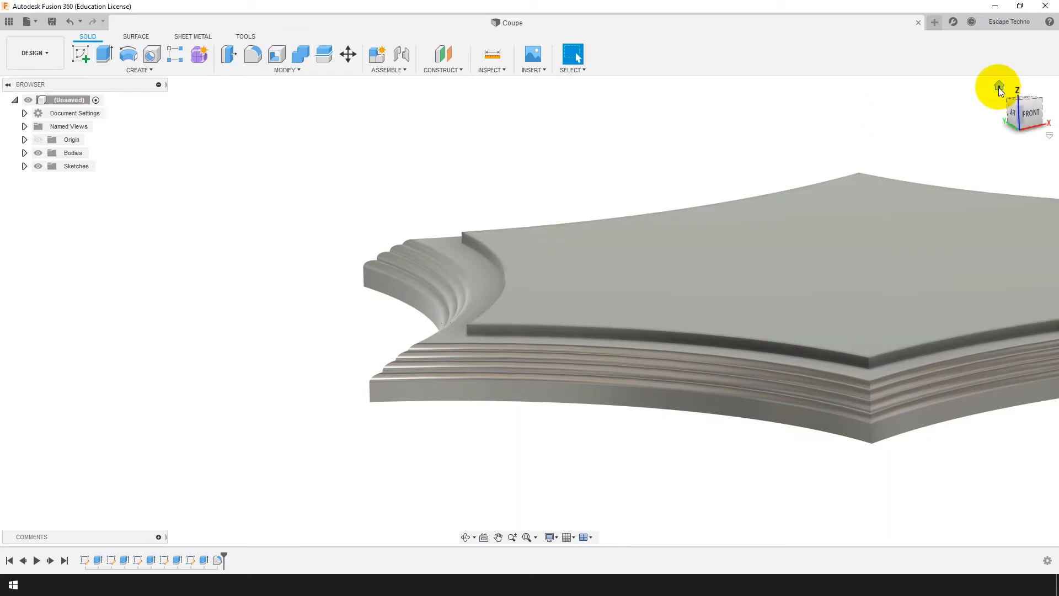
left_click(996, 89)
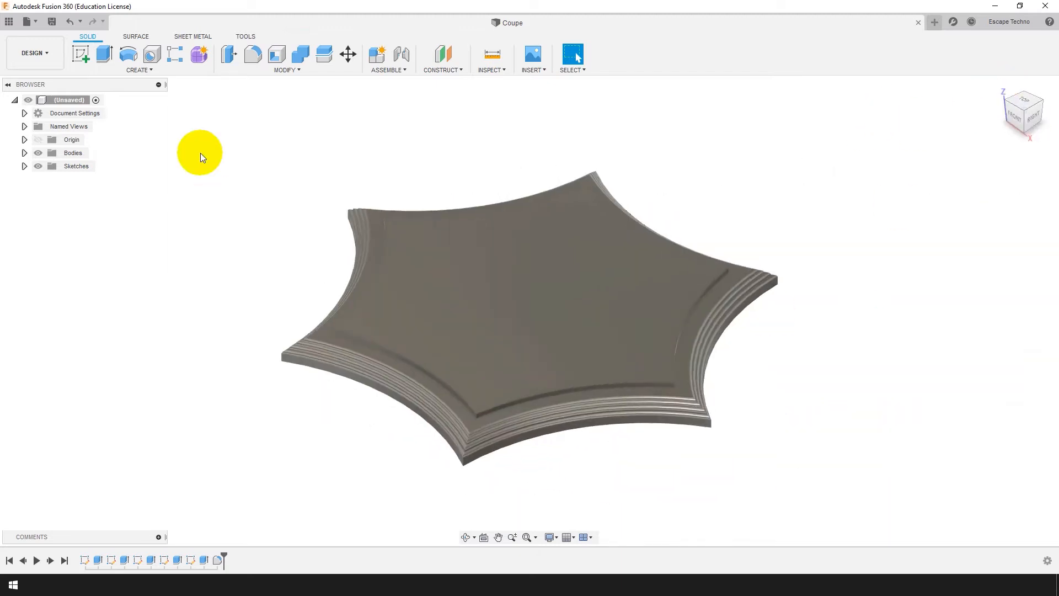
left_click(441, 62)
middle_click_drag(825, 438, 695, 387, "shift")
left_click(564, 323)
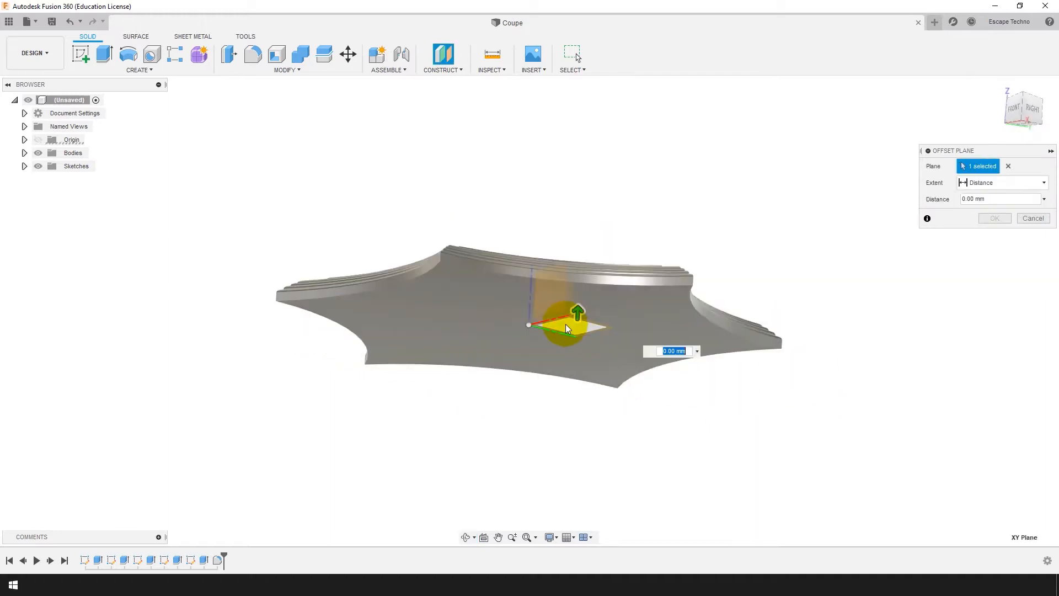
type("100")
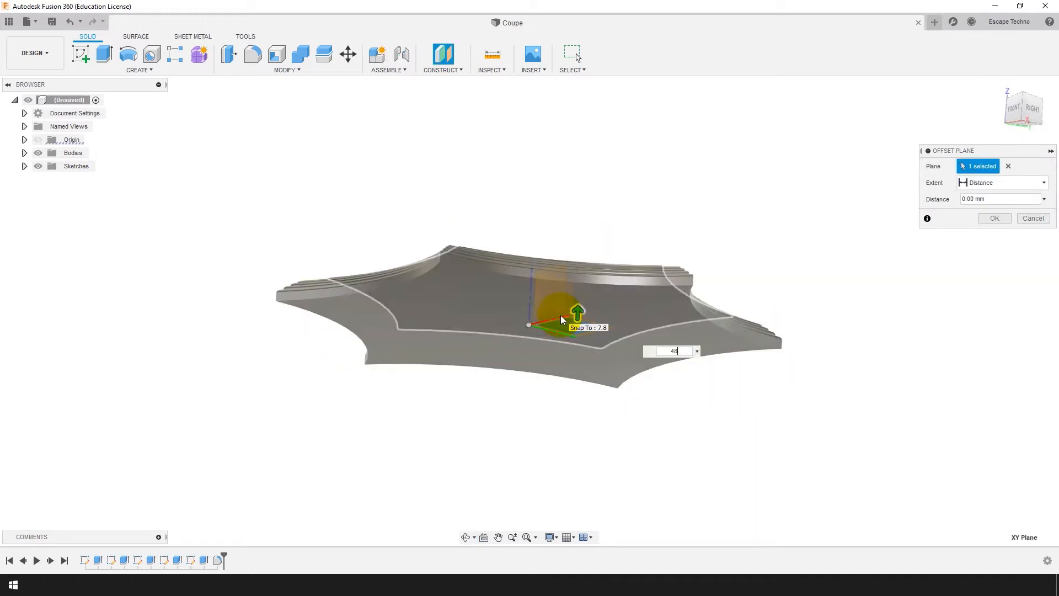
key("Return")
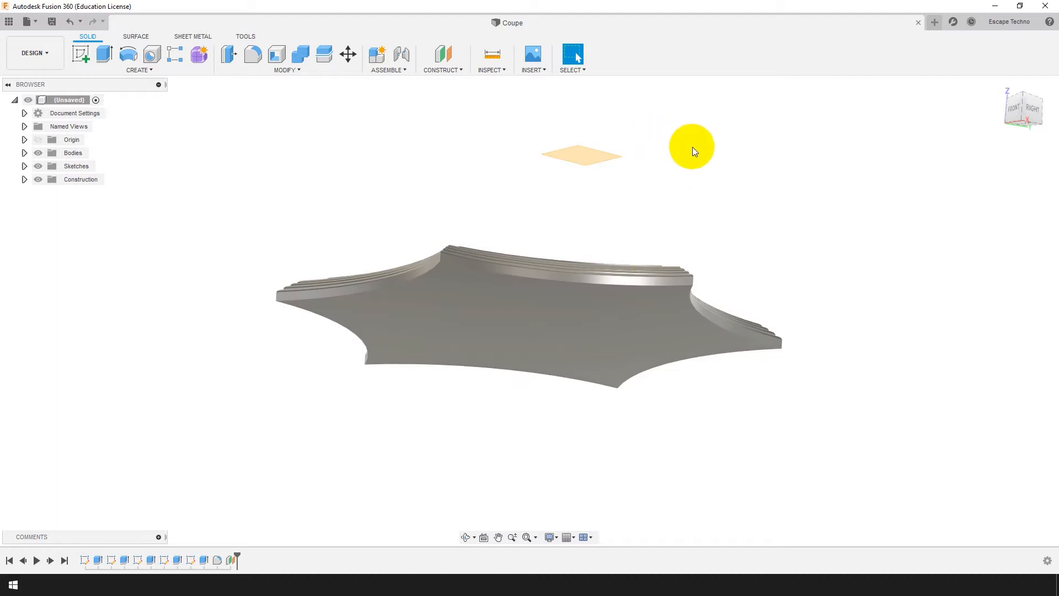
Sketch a 12-sided circumscribed polygon centred on the origin of the offset plane, with a 35.8 mm radius.
middle_click_drag(692, 147, 707, 199, "shift")
left_click(563, 164)
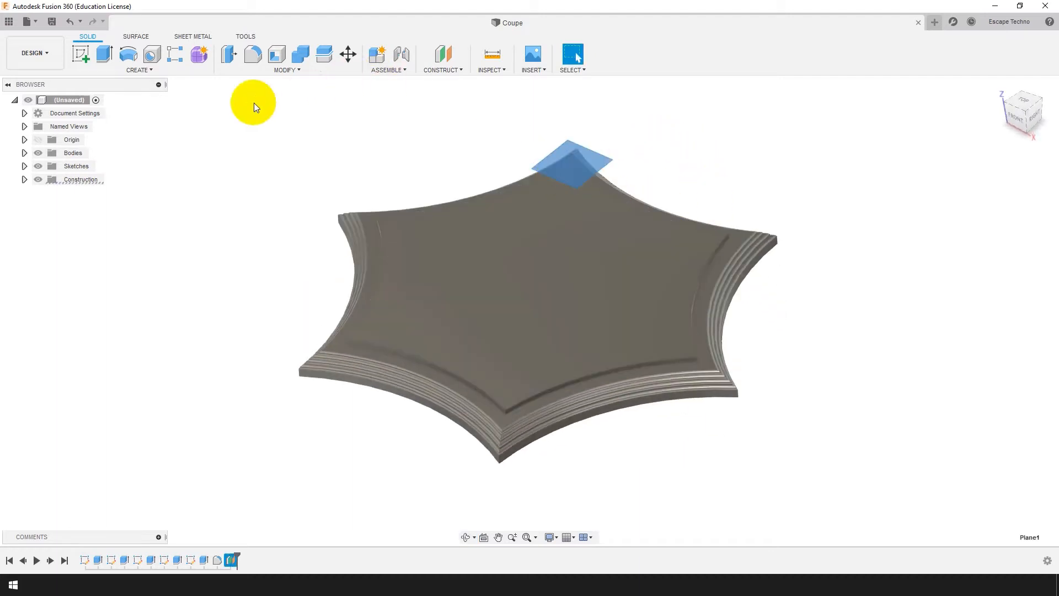
left_click(79, 53)
left_click(149, 70)
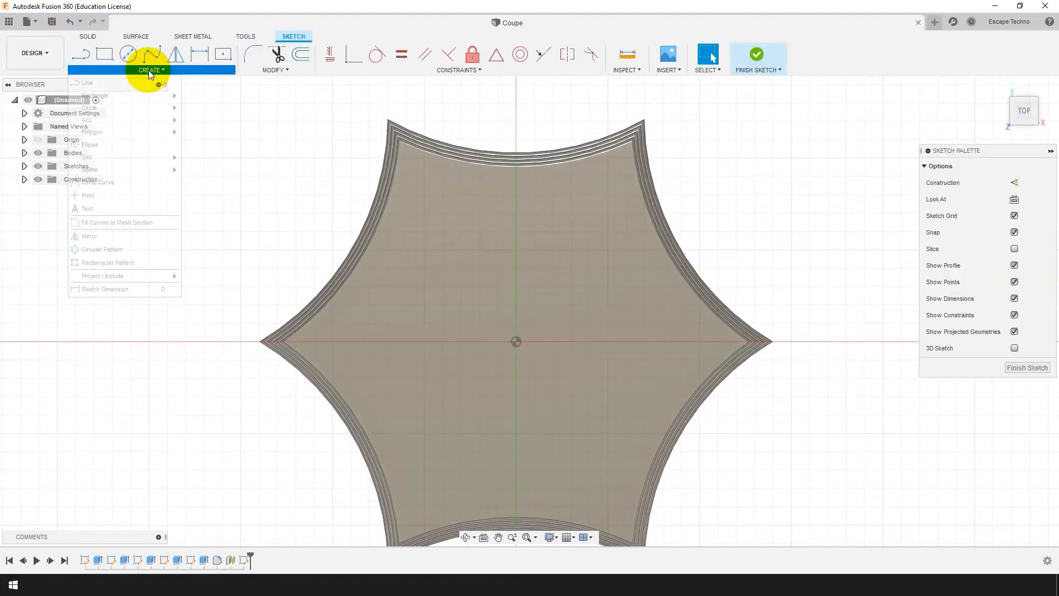
mouse_move(127, 132)
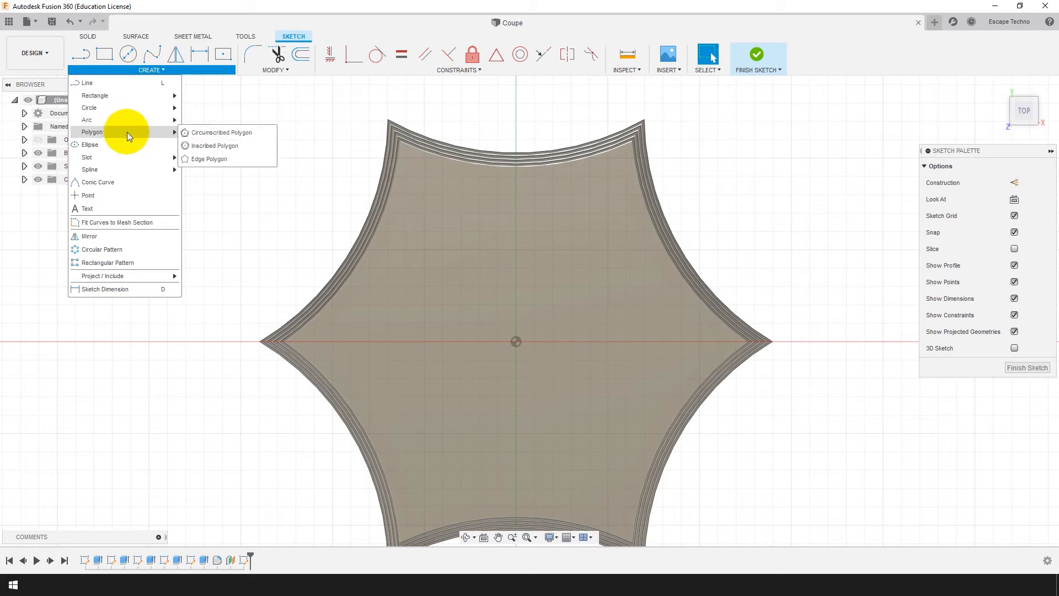
left_click(197, 133)
left_click(516, 342)
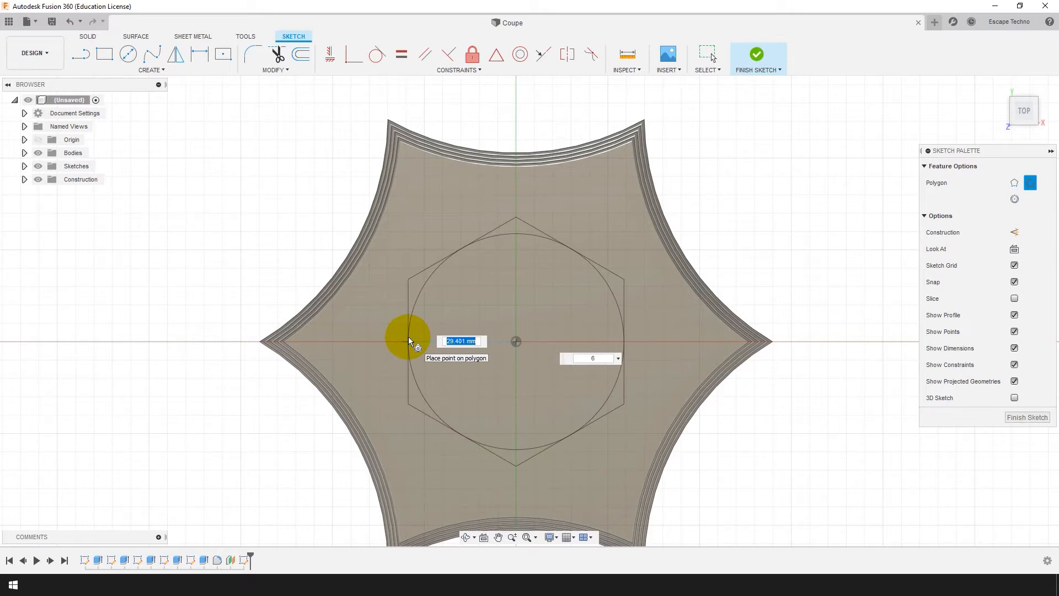
type("35.8")
key("Tab")
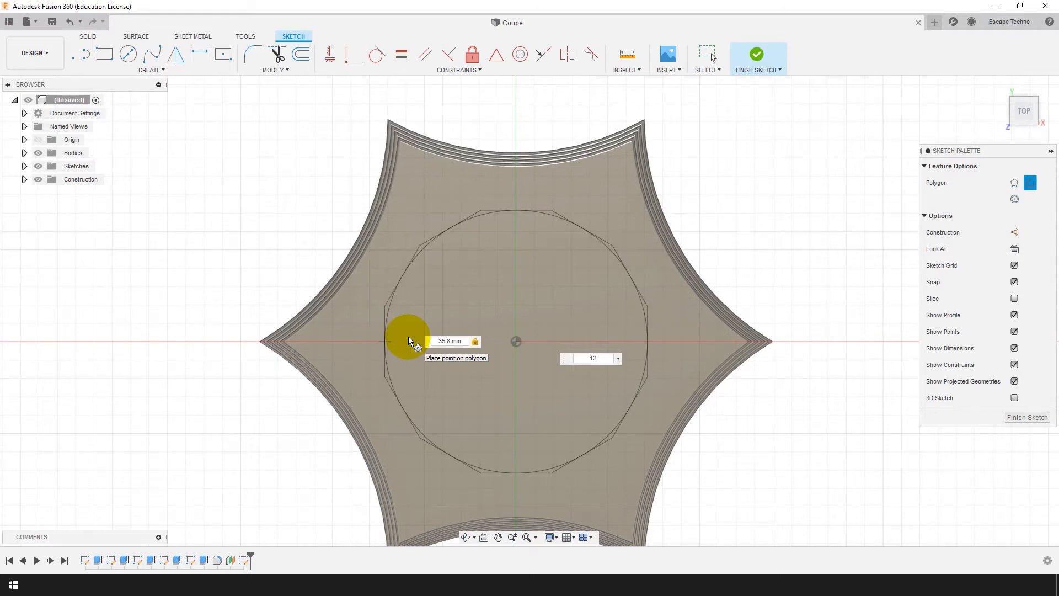
key("Return")
Start a loft between the star's inner top face and the twelve-sided polygon above it.
mouse_move(647, 415)
middle_mouse_down("shift")
mouse_move(610, 326)
mouse_move(539, 350)
mouse_move(615, 385)
mouse_move(564, 396)
middle_mouse_up("shift")
left_click(540, 386)
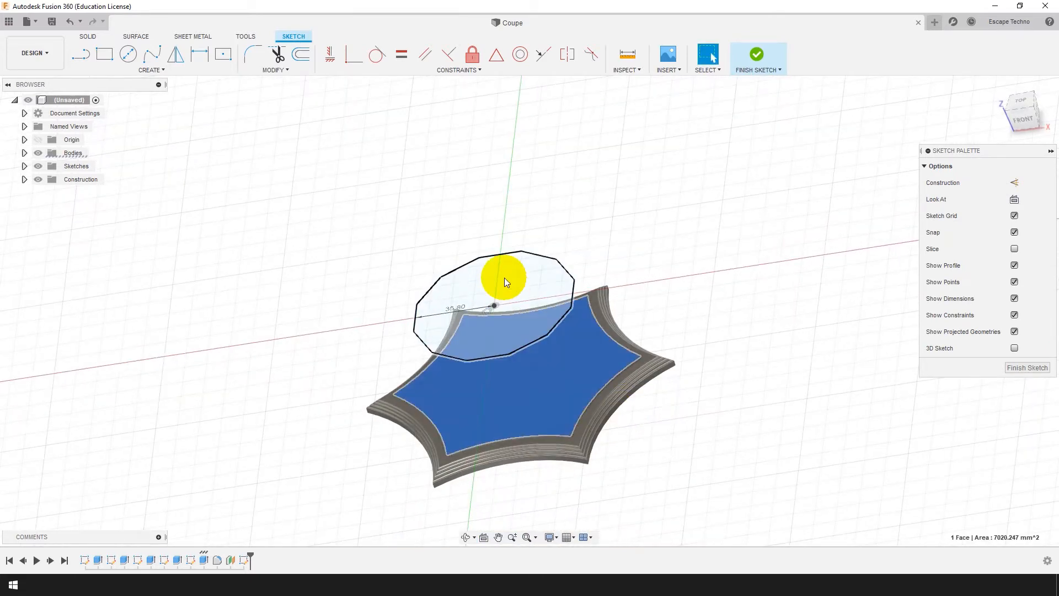
left_click(504, 277, "shift")
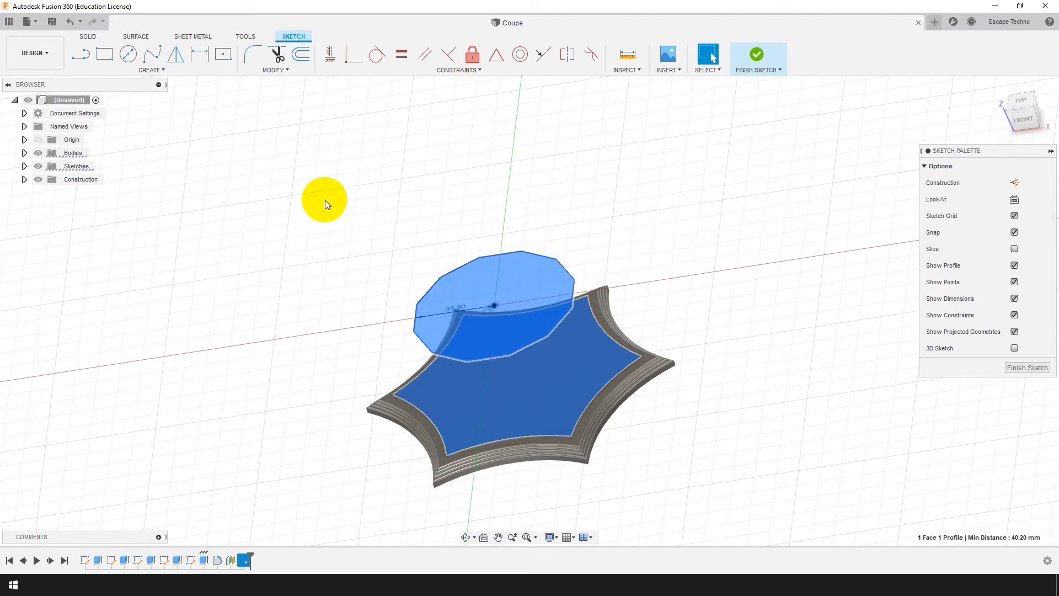
left_click(152, 68)
left_click(87, 35)
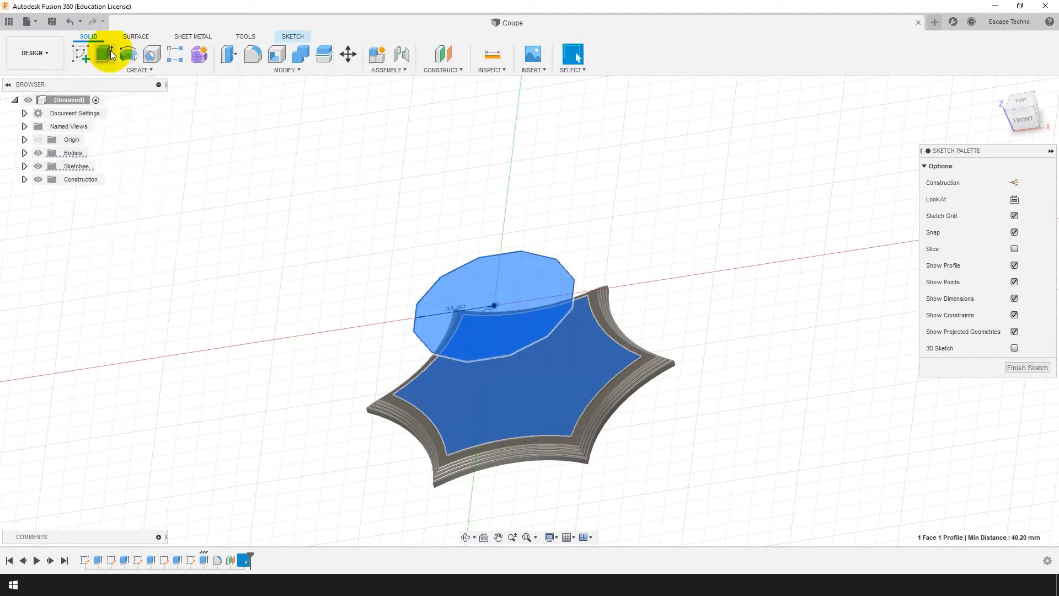
left_click(138, 70)
left_click(88, 176)
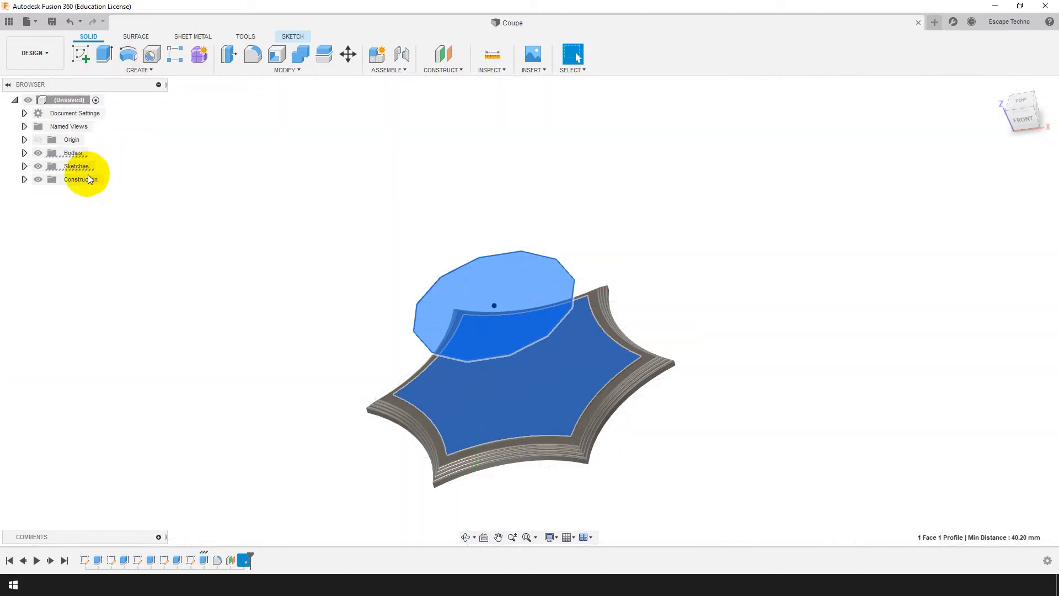
Adjust the loft's mapping points at the star's corners so each corner meets two adjacent polygon vertices, and complete the loft with the Join operation.
middle_click_drag(499, 500, 607, 367, "shift")
middle_click_drag(610, 380, 525, 380, "shift")
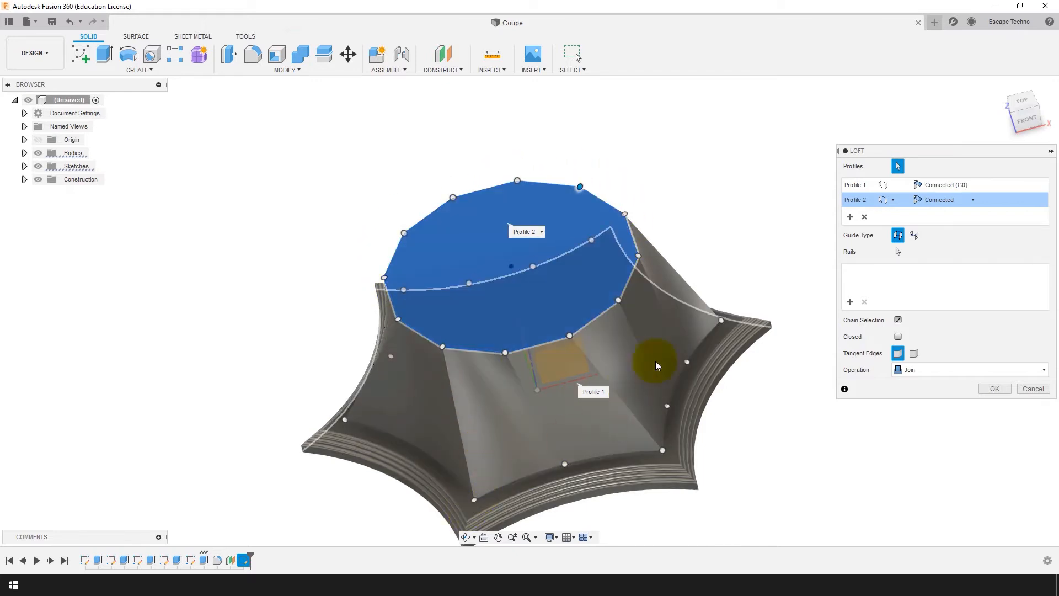
middle_click_drag(621, 482, 633, 458, "shift")
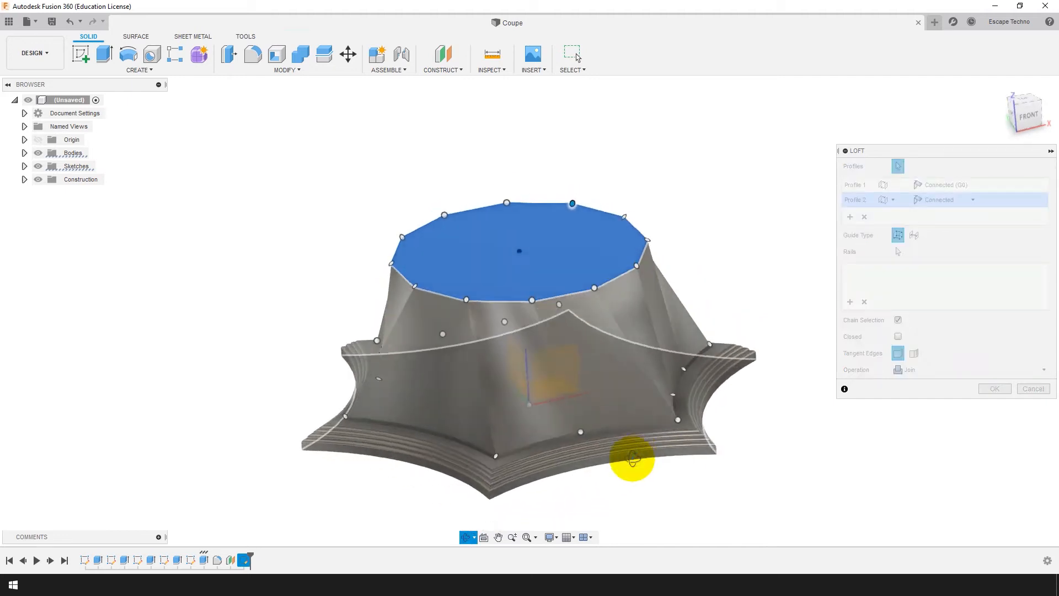
scroll(578, 409, "up", 2)
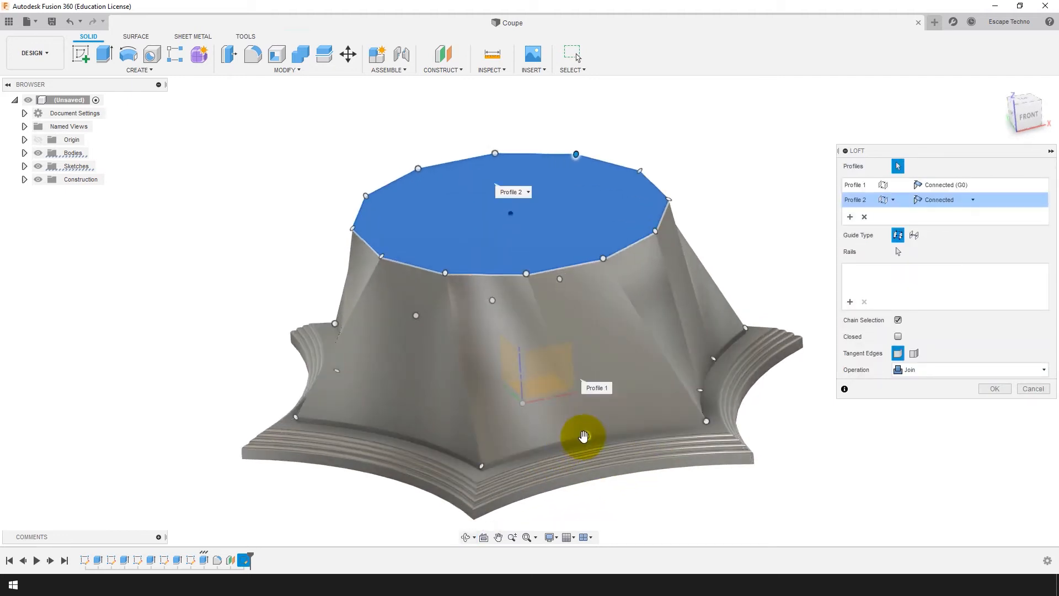
middle_click_drag(742, 449, 574, 442, "shift")
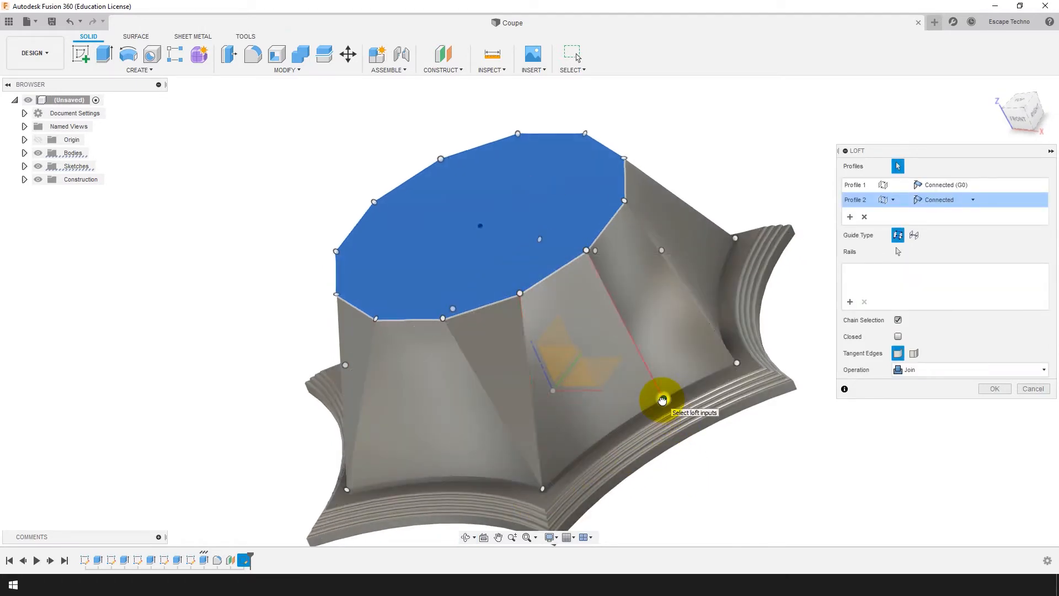
middle_click_drag(753, 360, 634, 345, "shift")
scroll(633, 345, "up", 2)
middle_click_drag(755, 323, 625, 326, "shift")
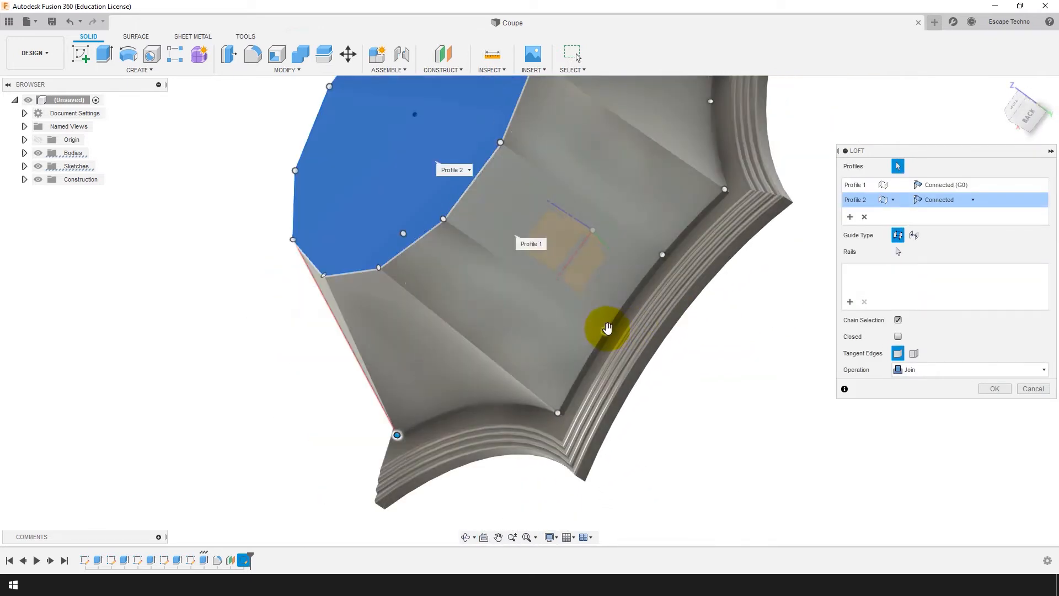
left_click(558, 412)
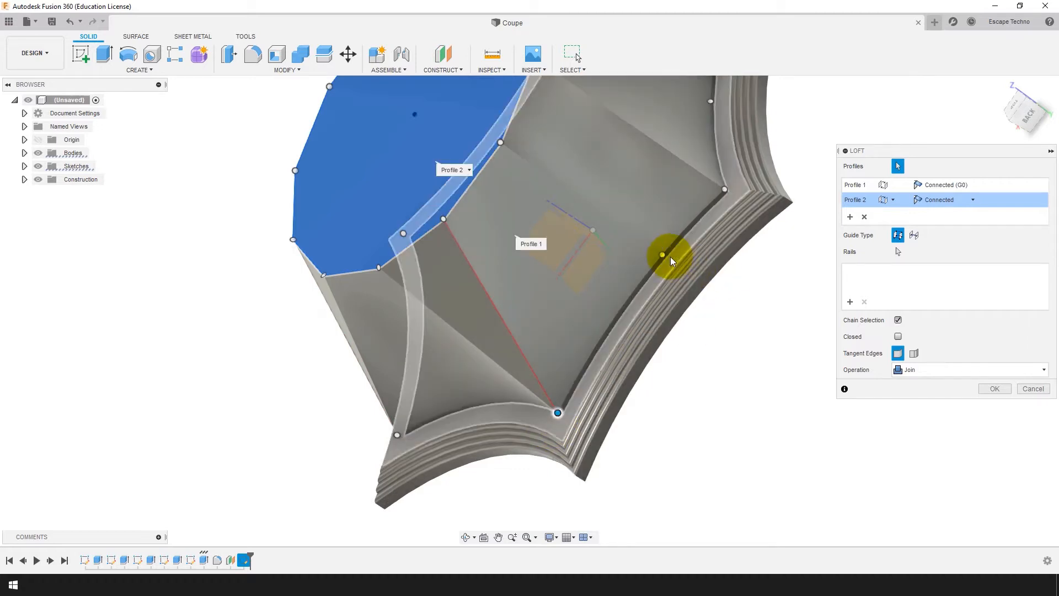
left_click(724, 189)
middle_click_drag(742, 188, 463, 402, "shift")
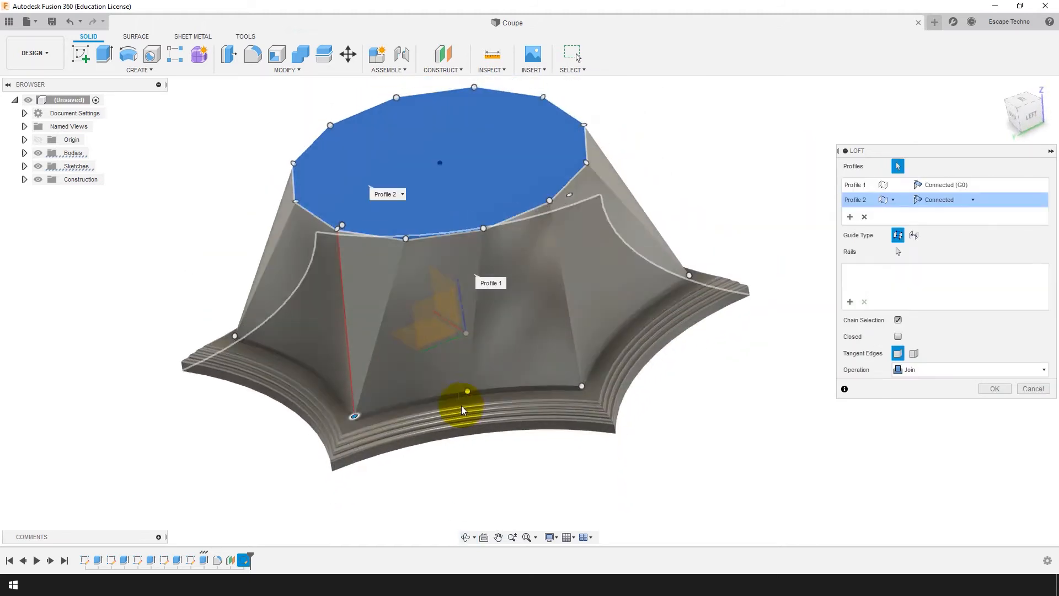
left_click(582, 384)
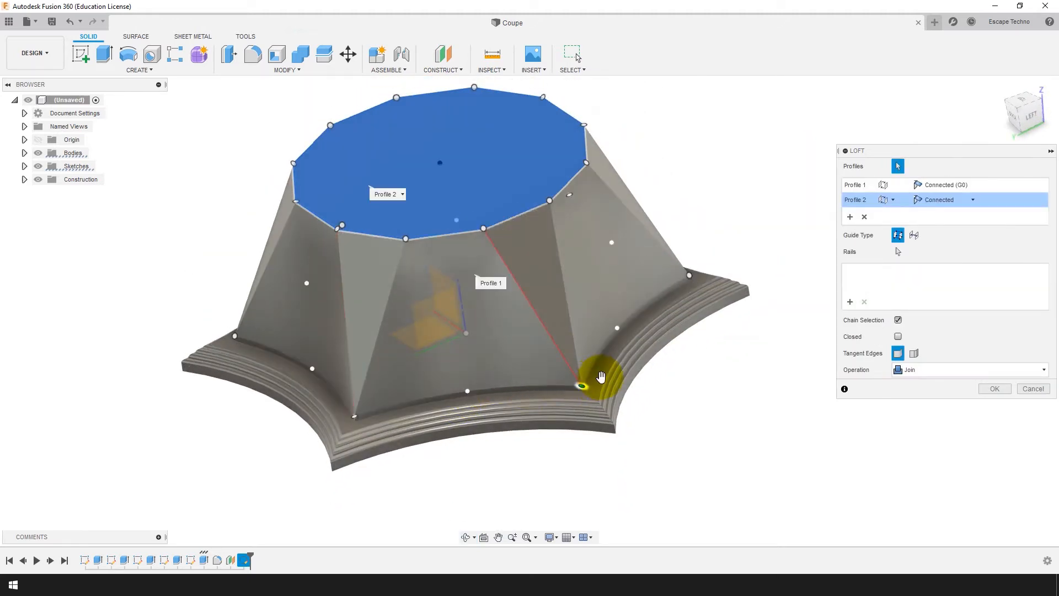
scroll(714, 412, "down", 4)
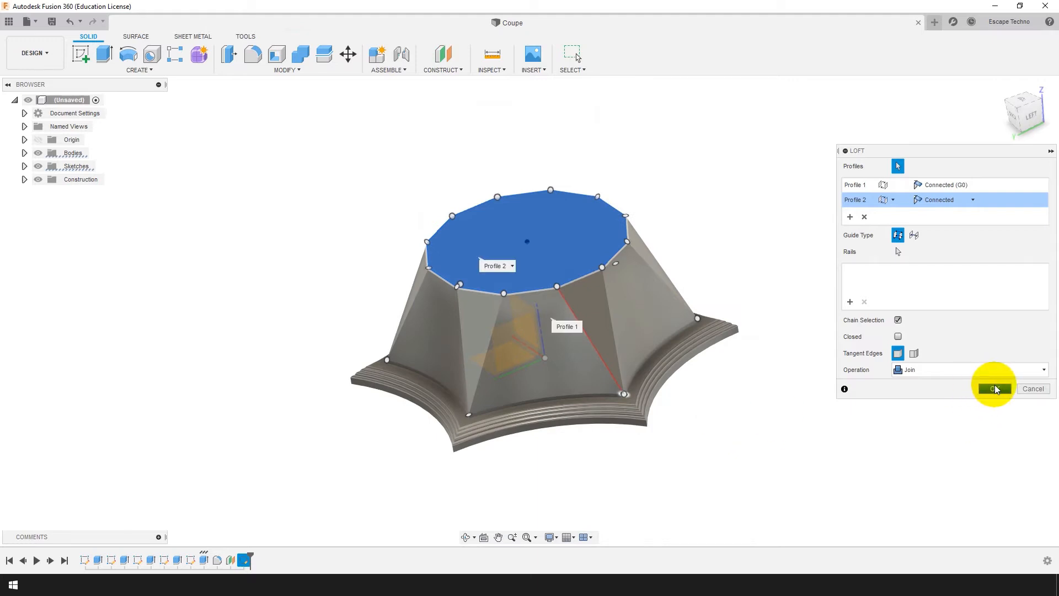
left_click(993, 388)
Examine the lofted body's facets and flat top from several sides.
middle_click_drag(776, 382, 846, 394, "shift")
middle_click_drag(854, 275, 833, 392, "shift")
mouse_move(743, 358)
middle_mouse_down("shift")
mouse_move(726, 370)
mouse_move(740, 357)
mouse_move(720, 336)
mouse_move(731, 359)
middle_mouse_up("shift")
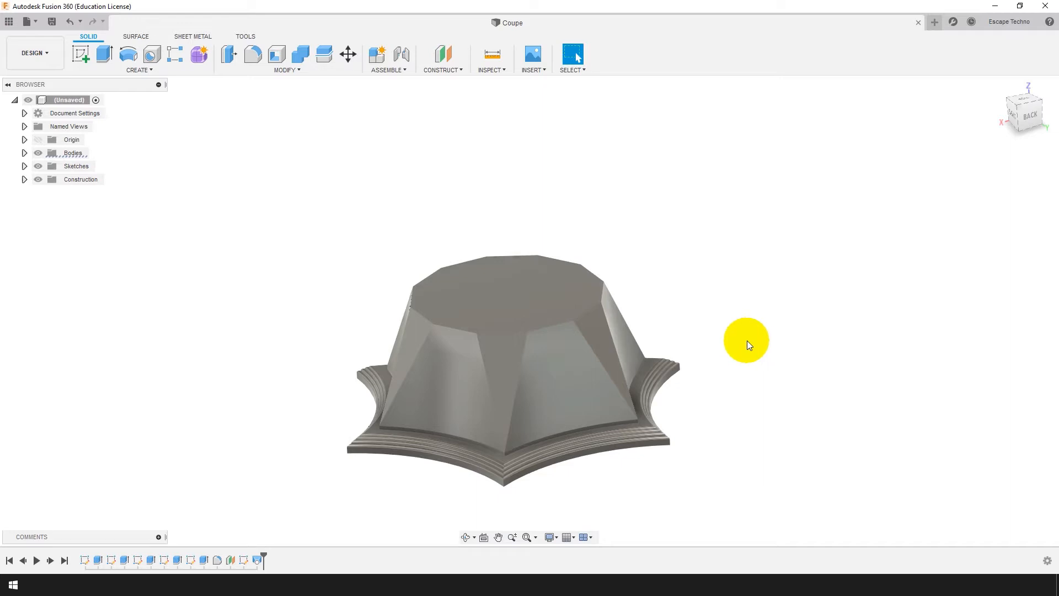
scroll(747, 340, "up", 3)
middle_click_drag(665, 331, 704, 326, "shift")
scroll(703, 327, "down", 3)
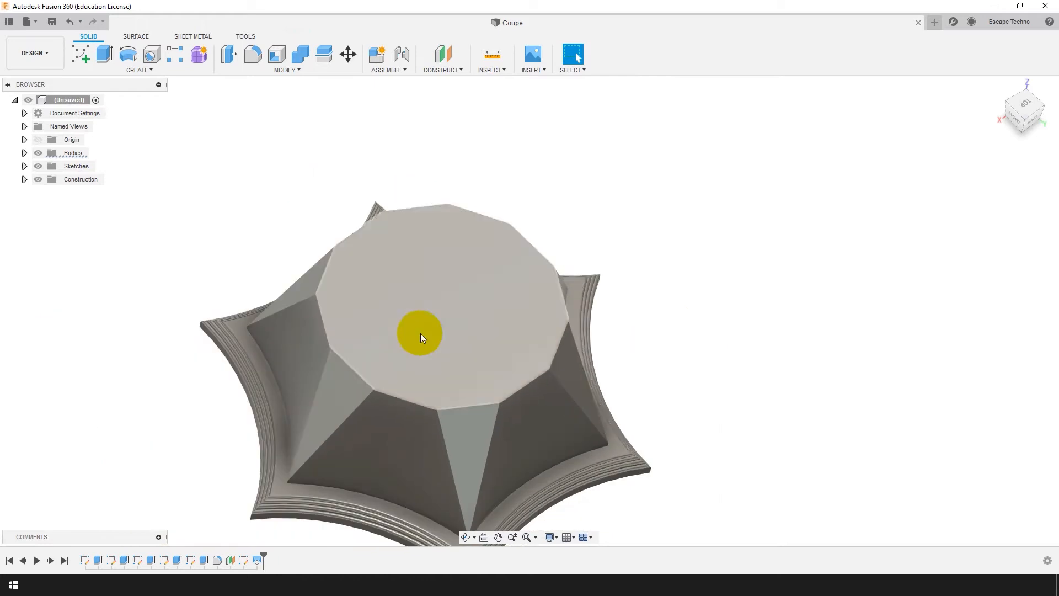
scroll(420, 333, "up", 1)
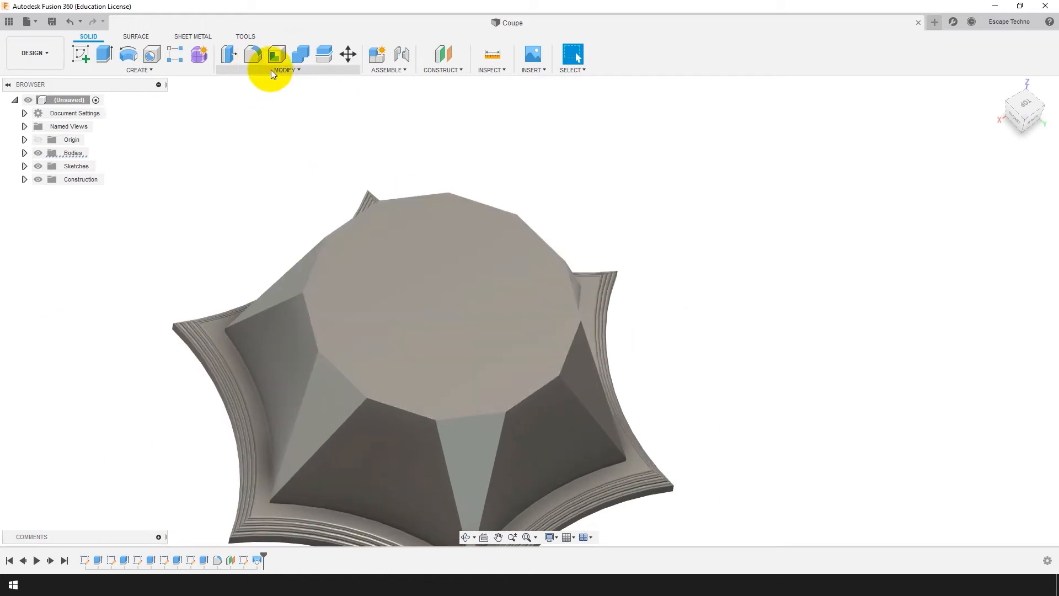
Start a sketch on the loft's twelve-sided top face and offset its outline 2 mm inward.
left_click(80, 53)
left_click(449, 267)
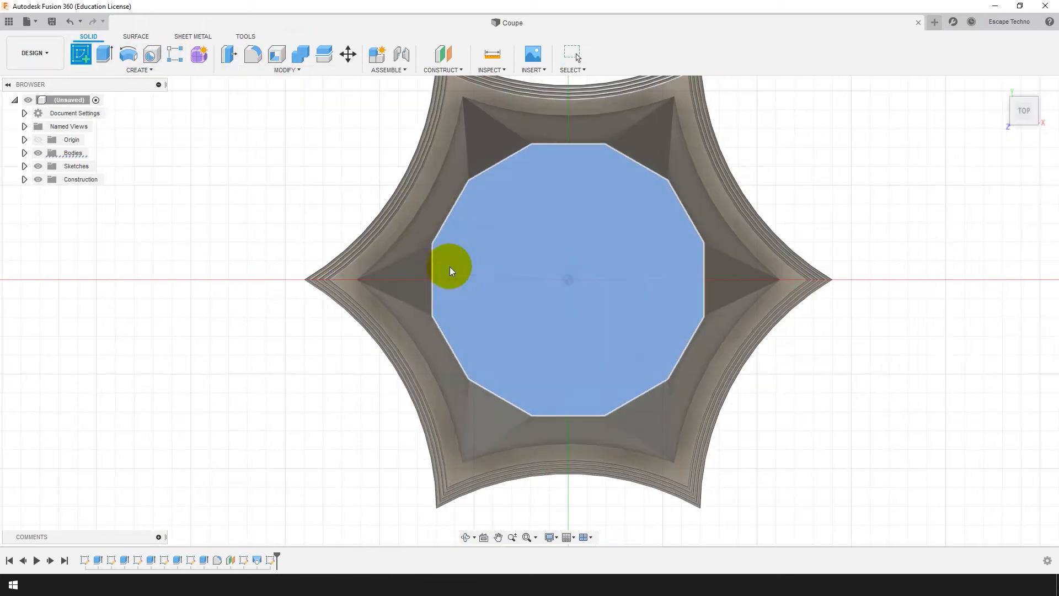
left_click(301, 54)
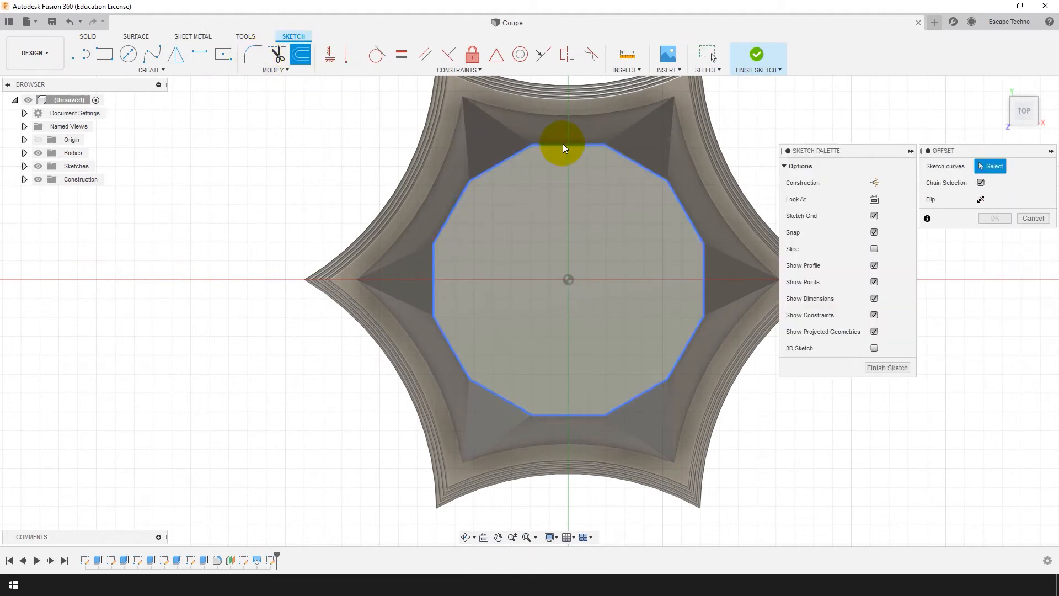
left_click(562, 144)
type("-")
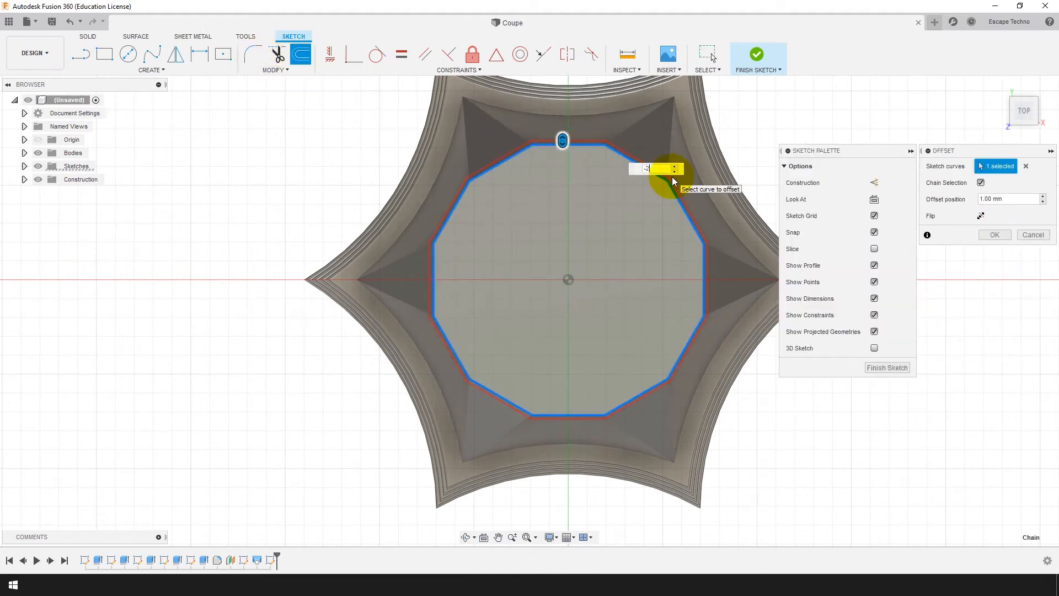
type("2")
key("Return")
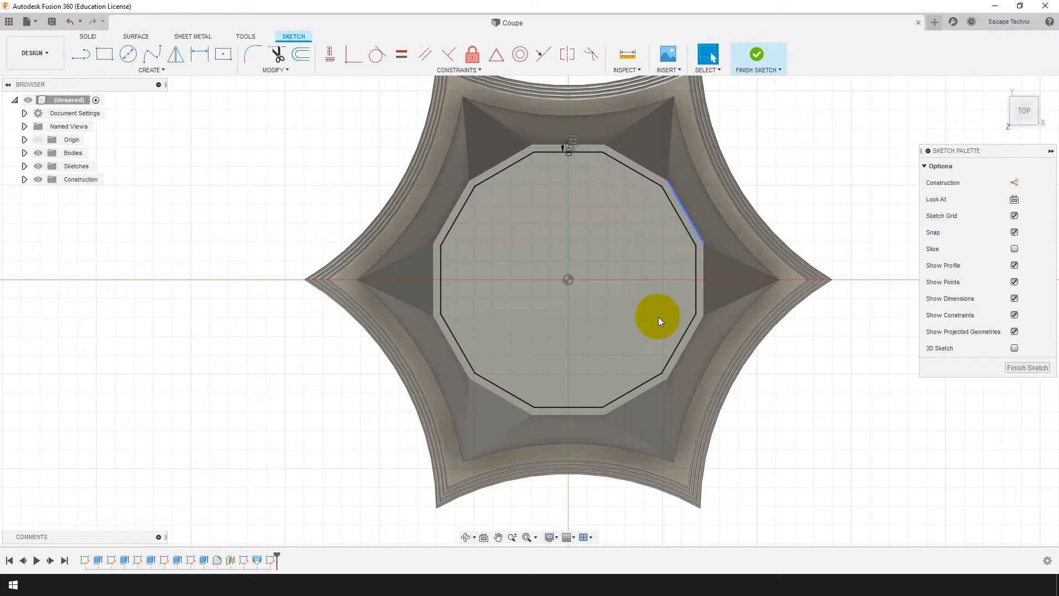
Draw two short lines joining the inner offset's corners to the outer corners at both ends of the polygon's front edge.
scroll(578, 252, "up", 2)
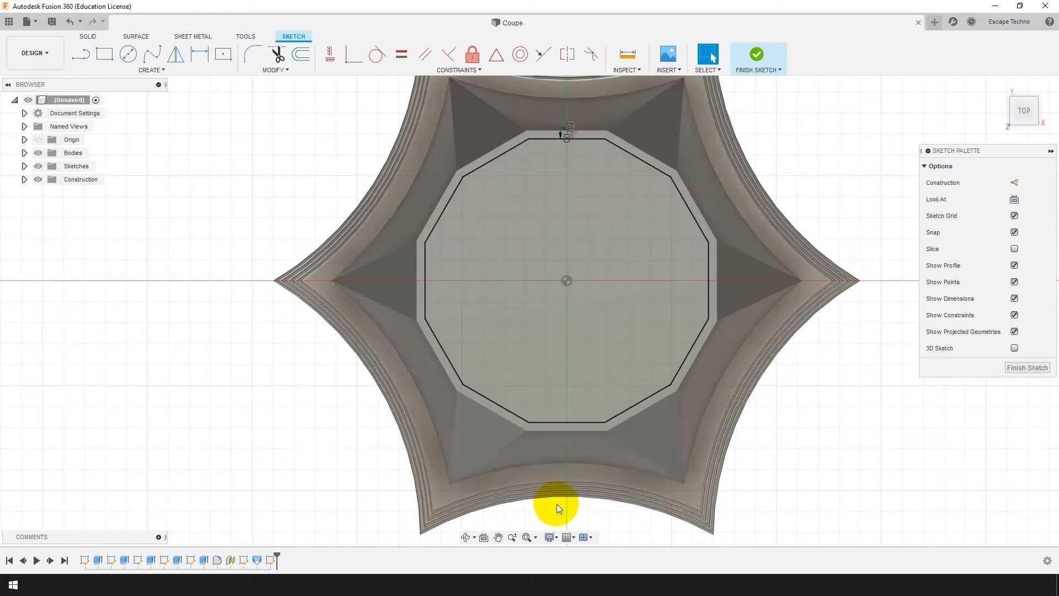
scroll(564, 497, "up", 1)
scroll(564, 495, "down", 2)
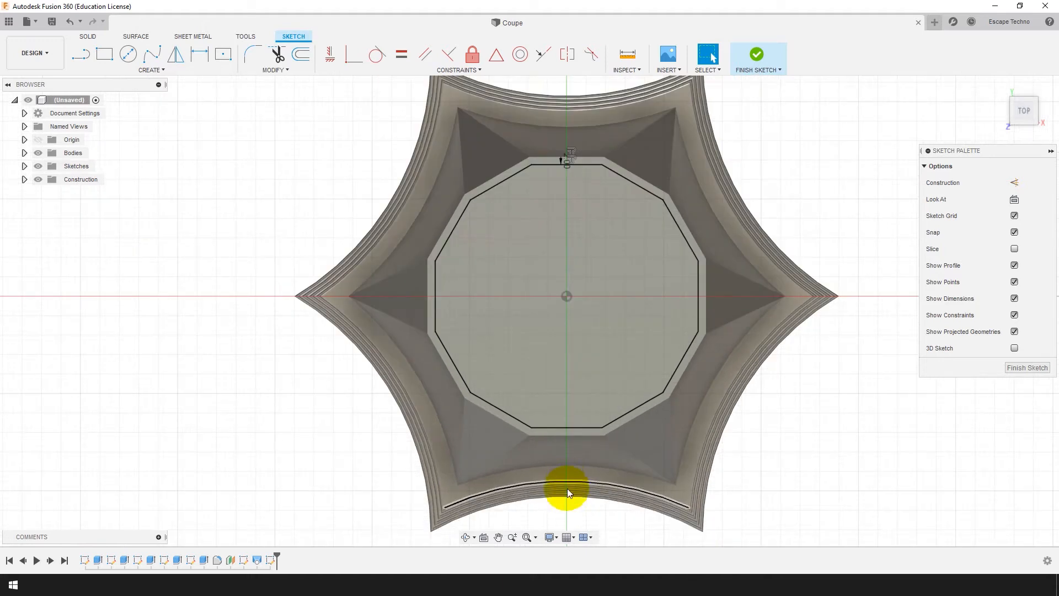
scroll(563, 477, "up", 1)
scroll(563, 481, "up", 6)
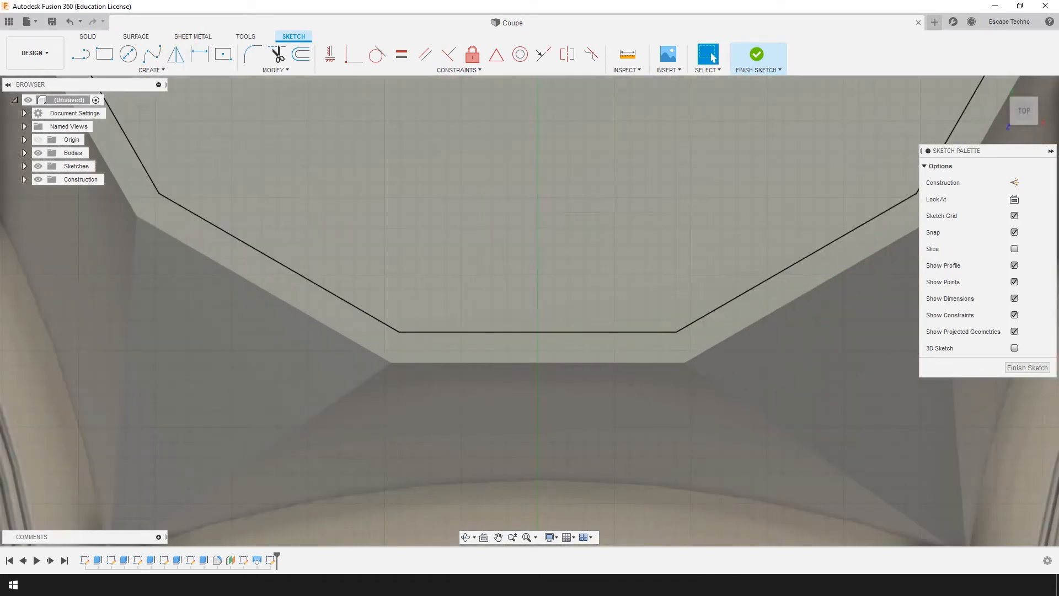
left_click(88, 55)
left_click(398, 332)
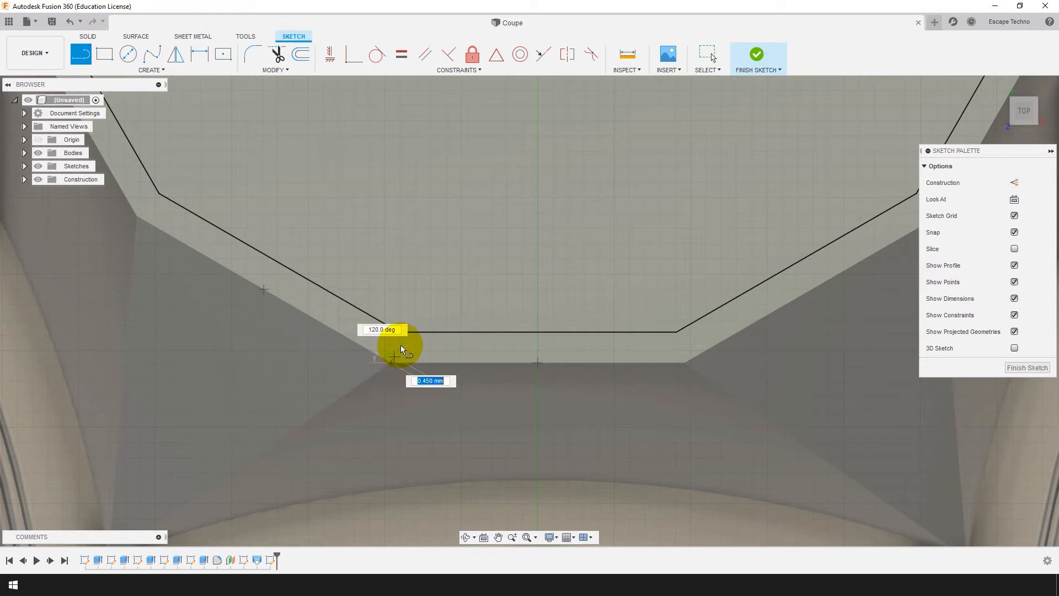
left_click(391, 363)
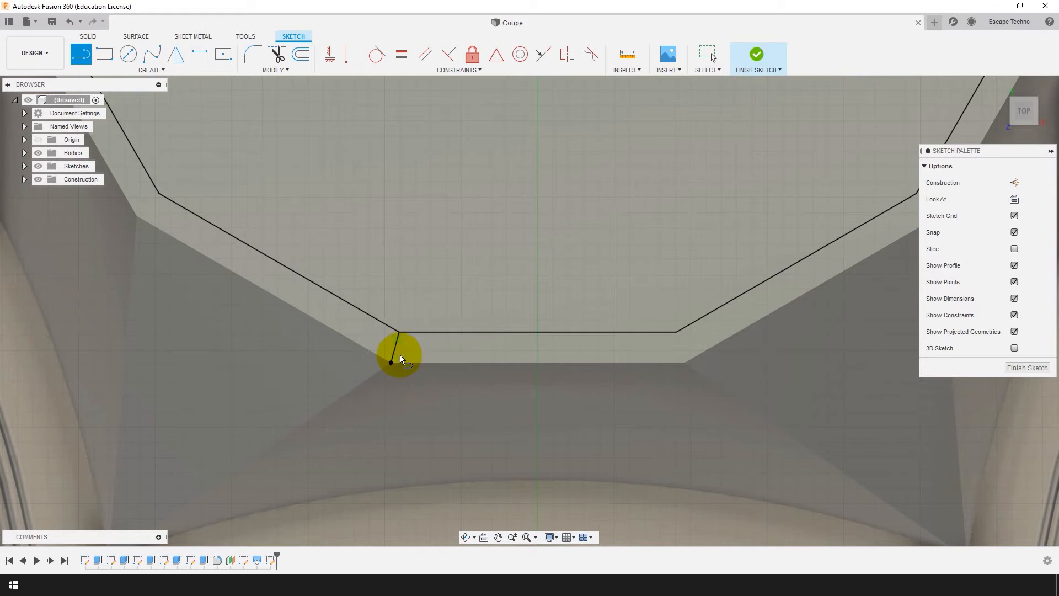
left_click(685, 364)
left_click(676, 332)
key("Escape")
Extrude the rim profile 10 mm, leaving out the closed-off segment at the front edge, and return to the home view.
scroll(613, 403, "down", 5)
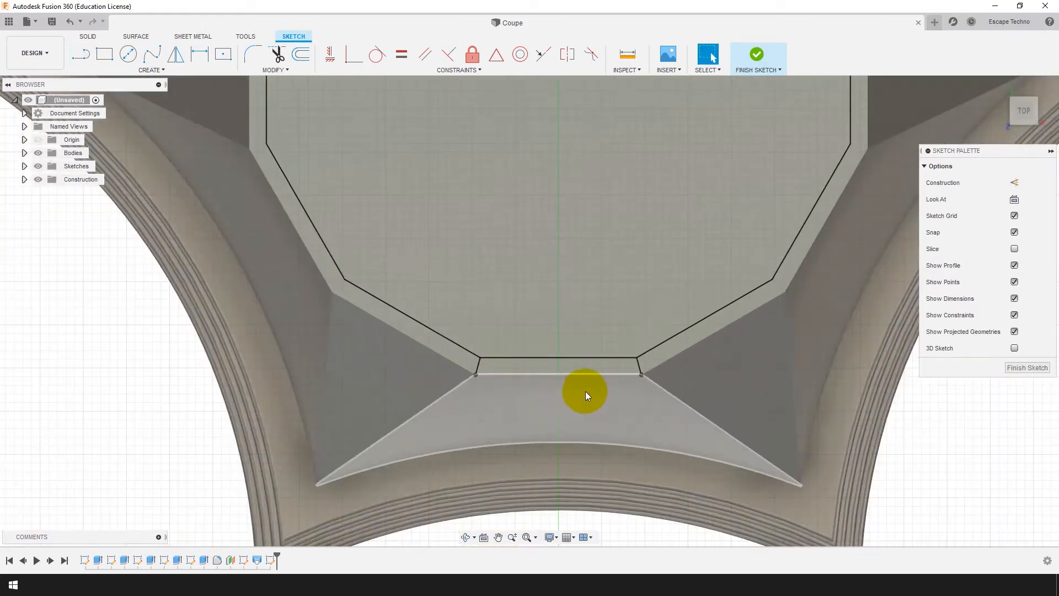
scroll(580, 409, "down", 5)
scroll(506, 371, "up", 3)
scroll(503, 372, "up", 2)
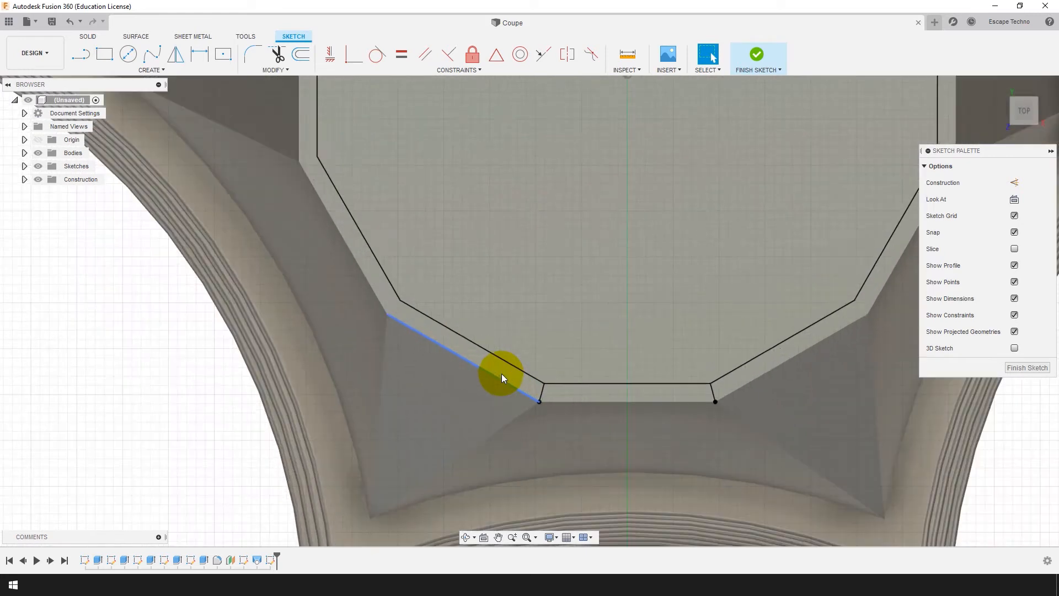
left_click(501, 372)
key("e")
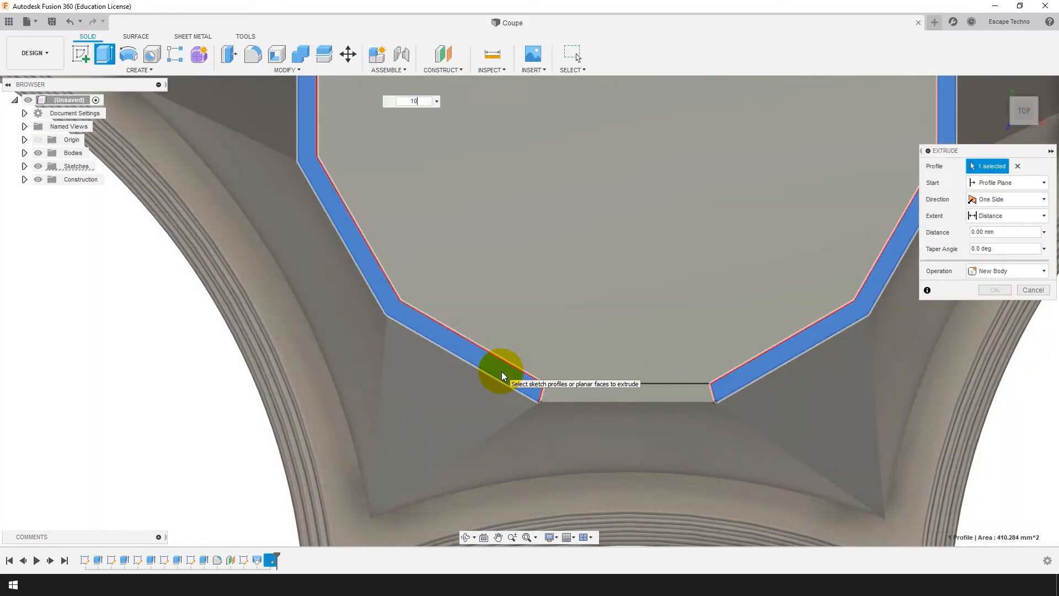
key("Return")
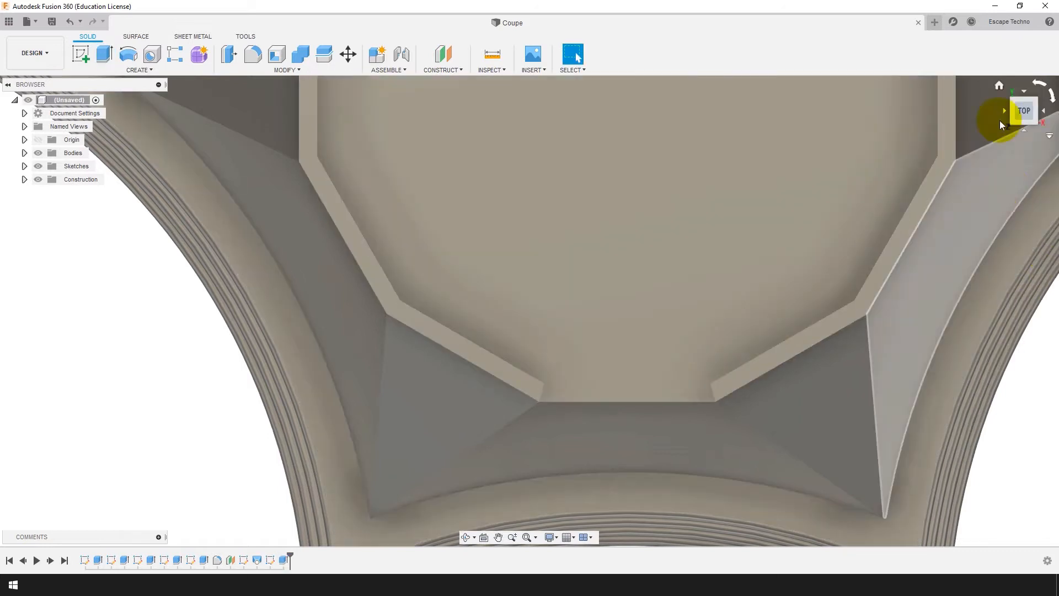
left_click(998, 85)
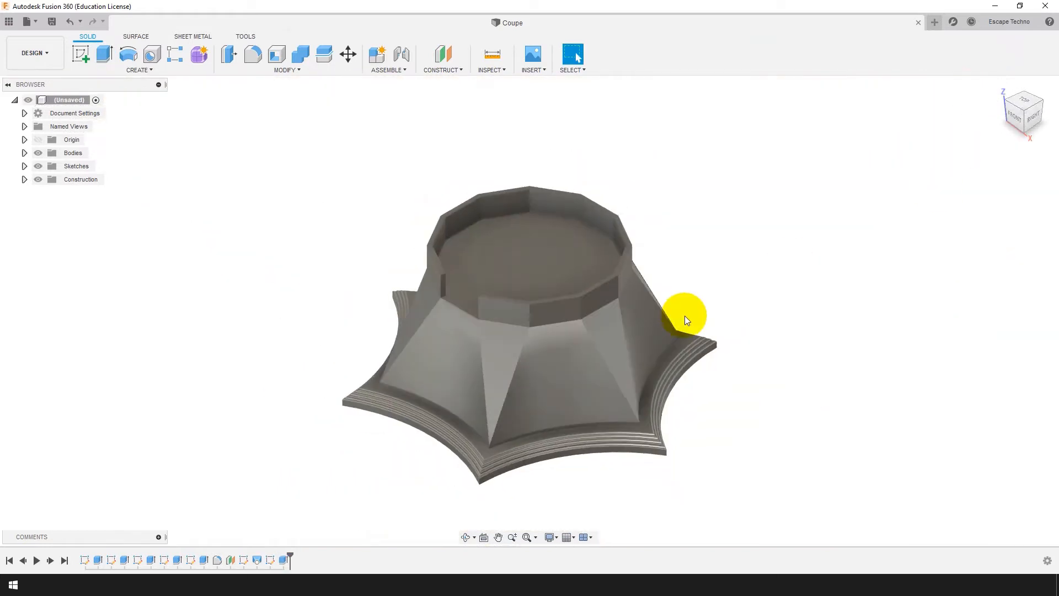
Start a sketch on the floor face inside the rim and draw a centred circle with a diameter of 16,8*2 mm.
scroll(380, 314, "up", 3)
left_click(551, 237)
left_click(81, 56)
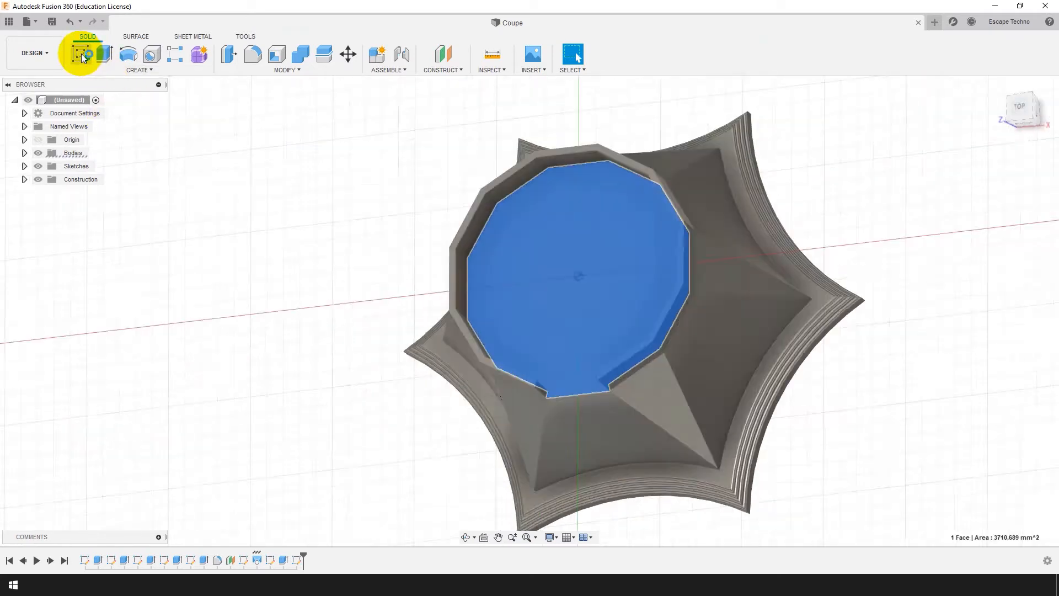
left_click(128, 54)
scroll(640, 331, "up", 4)
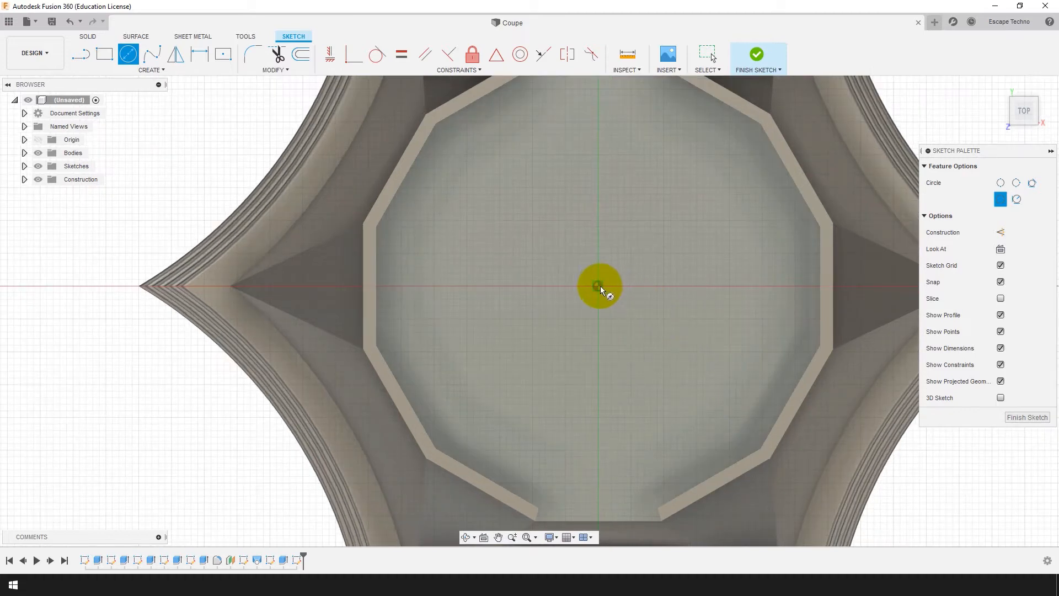
left_click(598, 286)
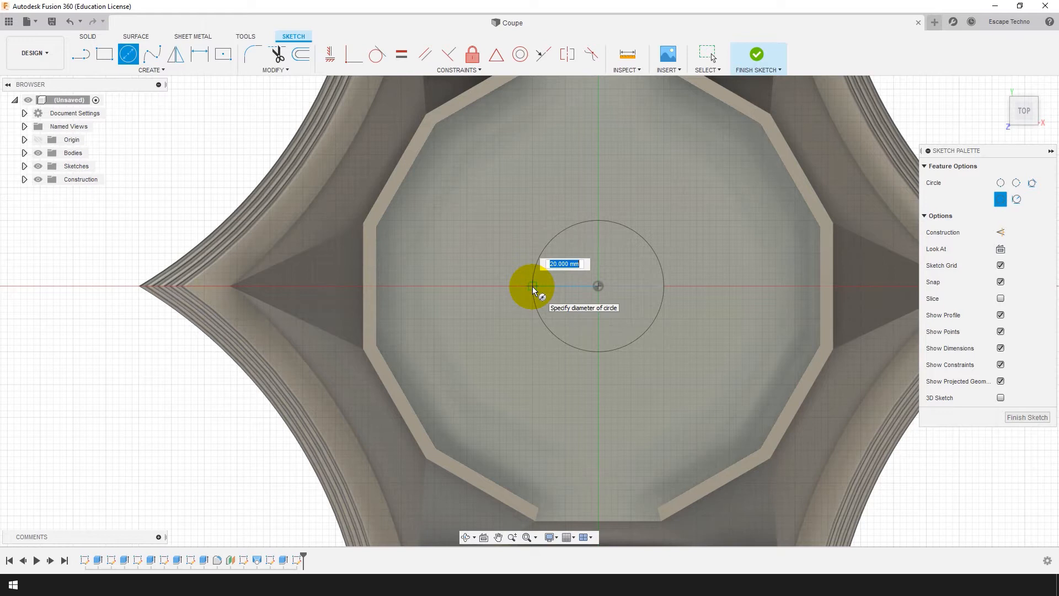
type("16,8")
key("Tab")
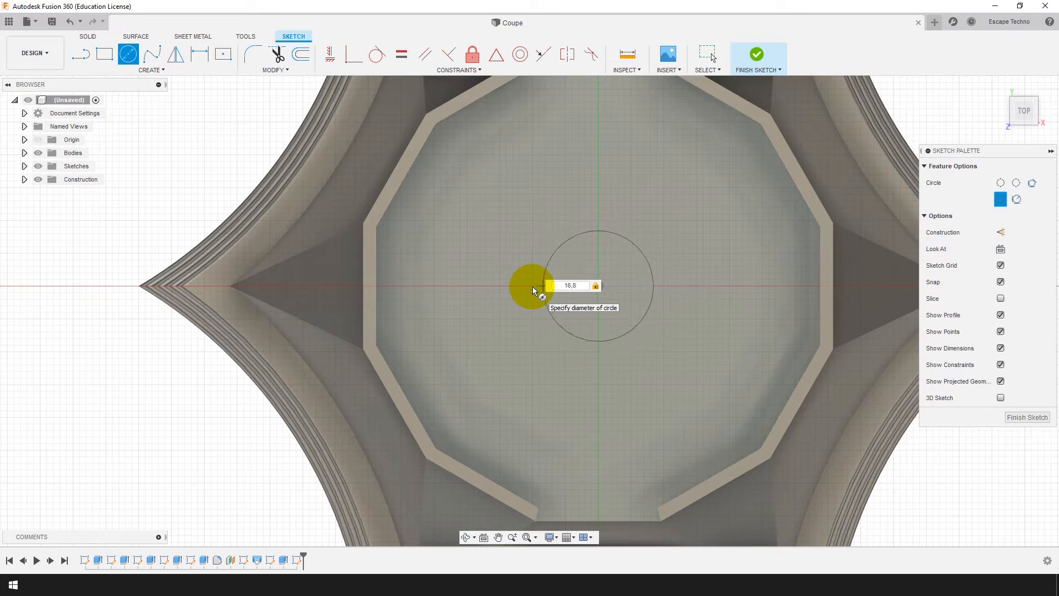
type("*2")
key("Tab")
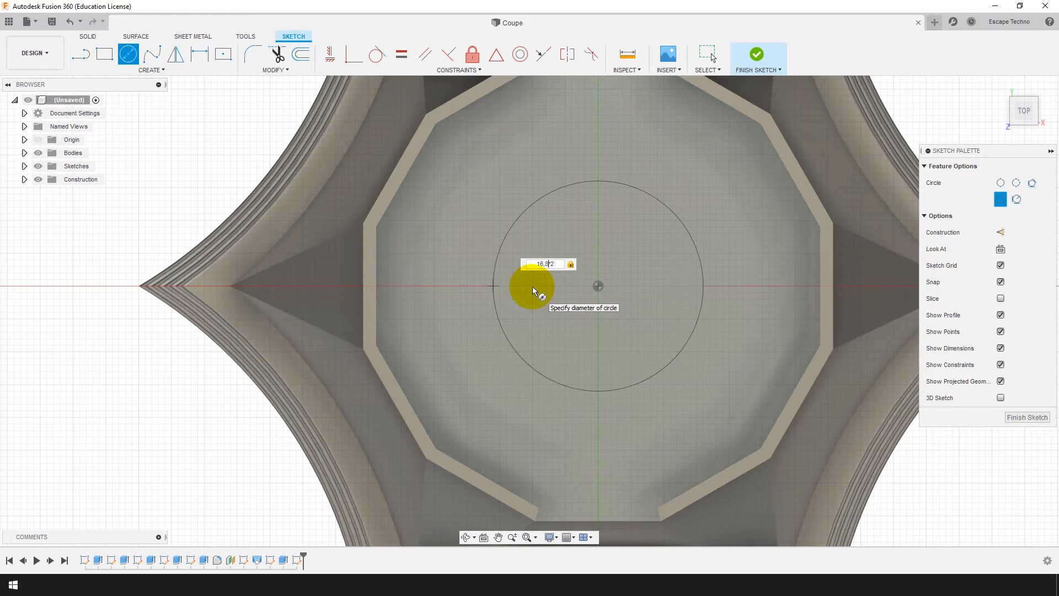
key("Return")
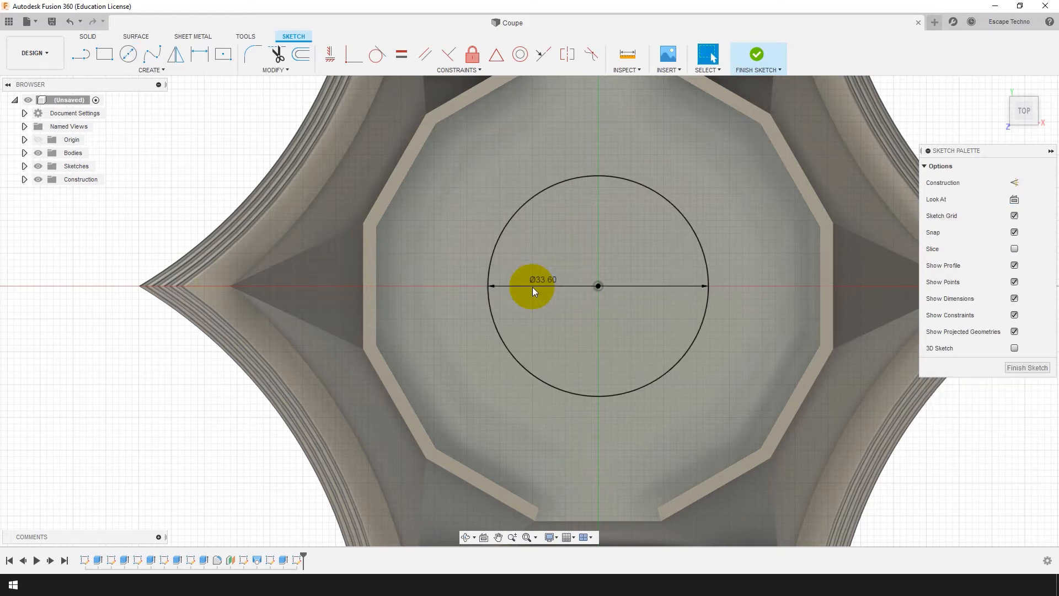
Draw a second circle concentric with the first, with a diameter of 18,8*2 mm.
key("c")
left_click(598, 286)
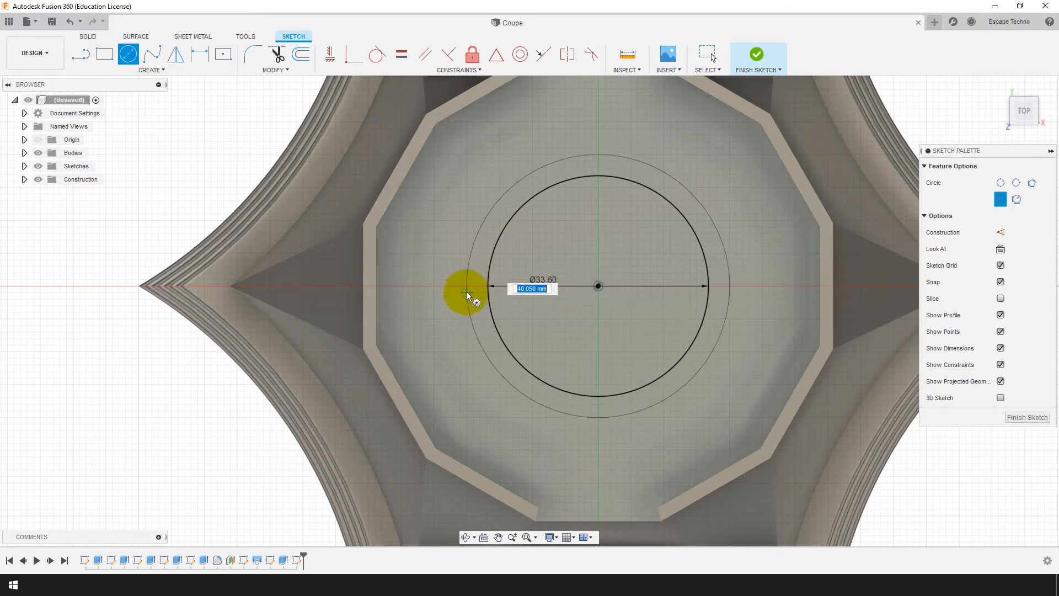
type("18,8*2")
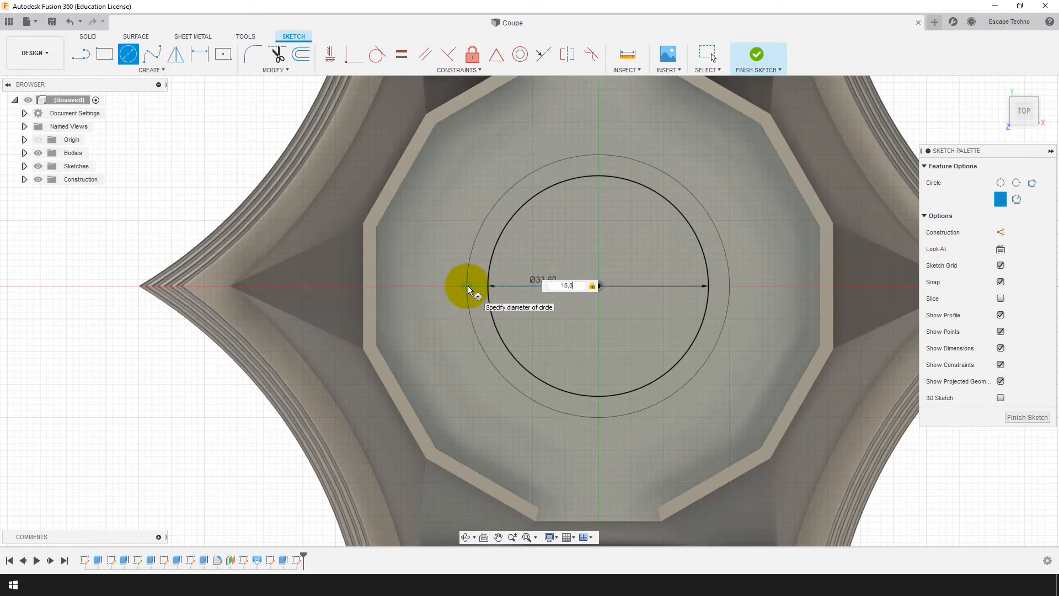
key("Return")
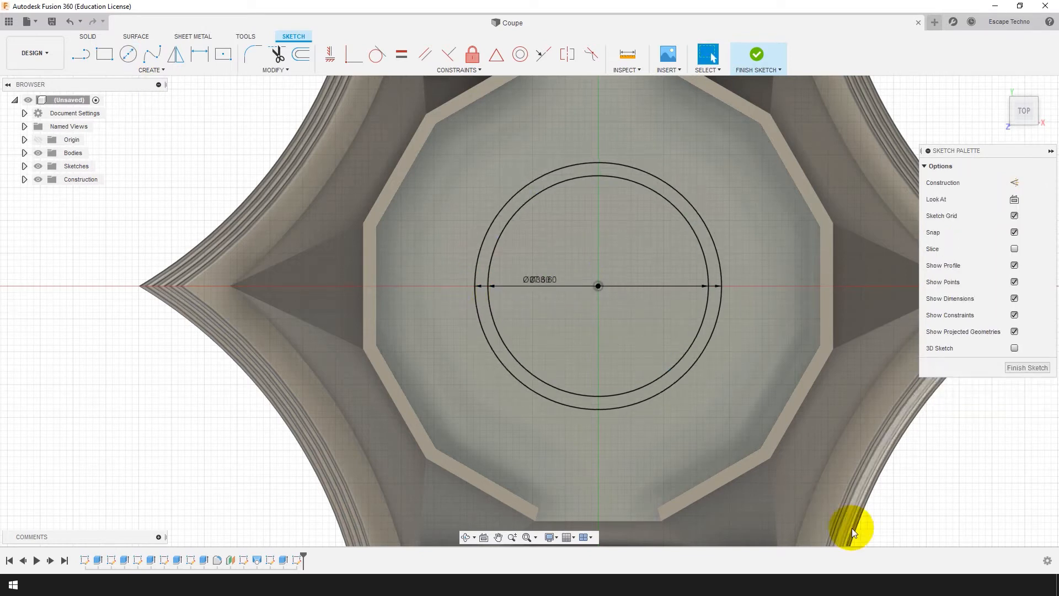
Draw a third circle with a 50 mm diameter around the same centre.
left_click(128, 54)
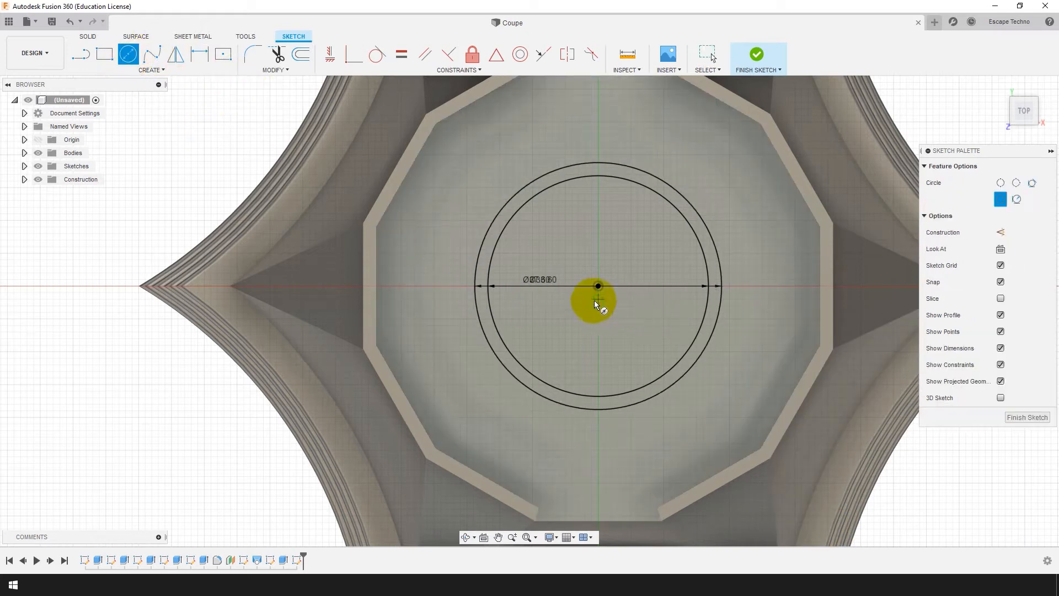
left_click(598, 286)
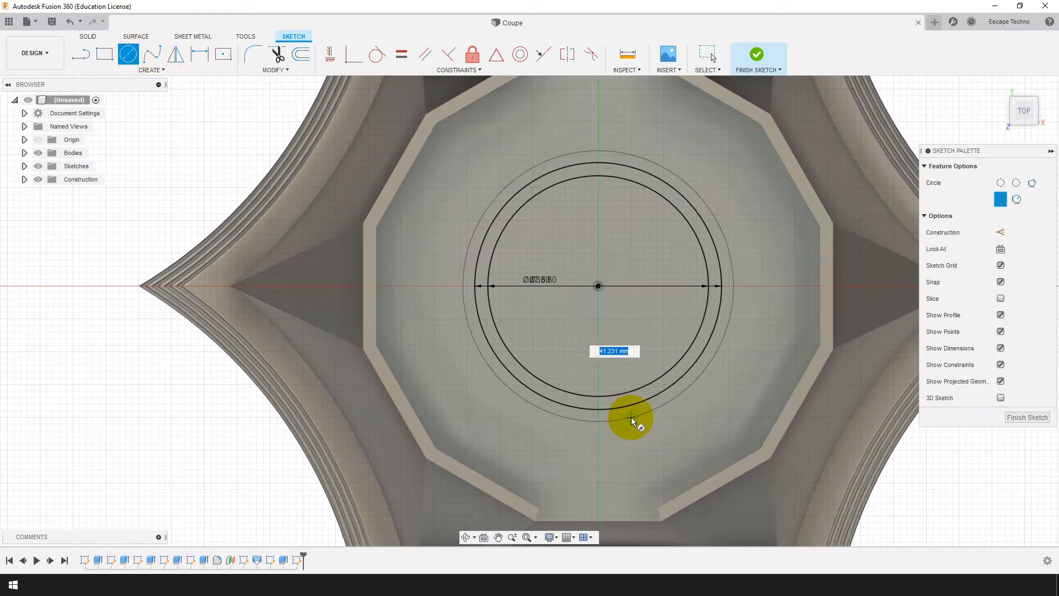
type("50")
key("Return")
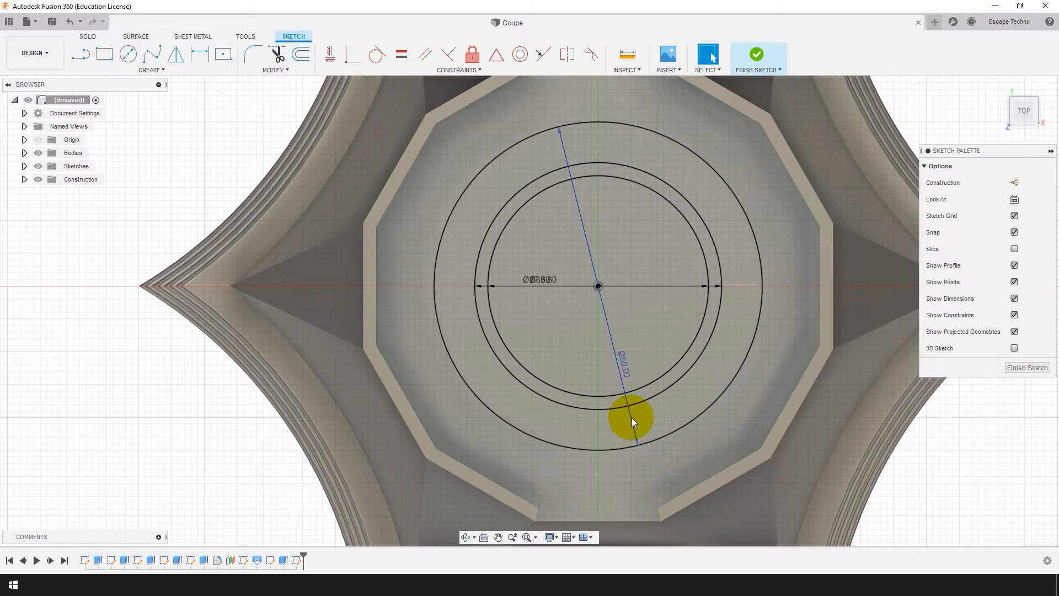
Delete the diameter dimensions of the three concentric circles.
left_click(626, 373)
key("Delete")
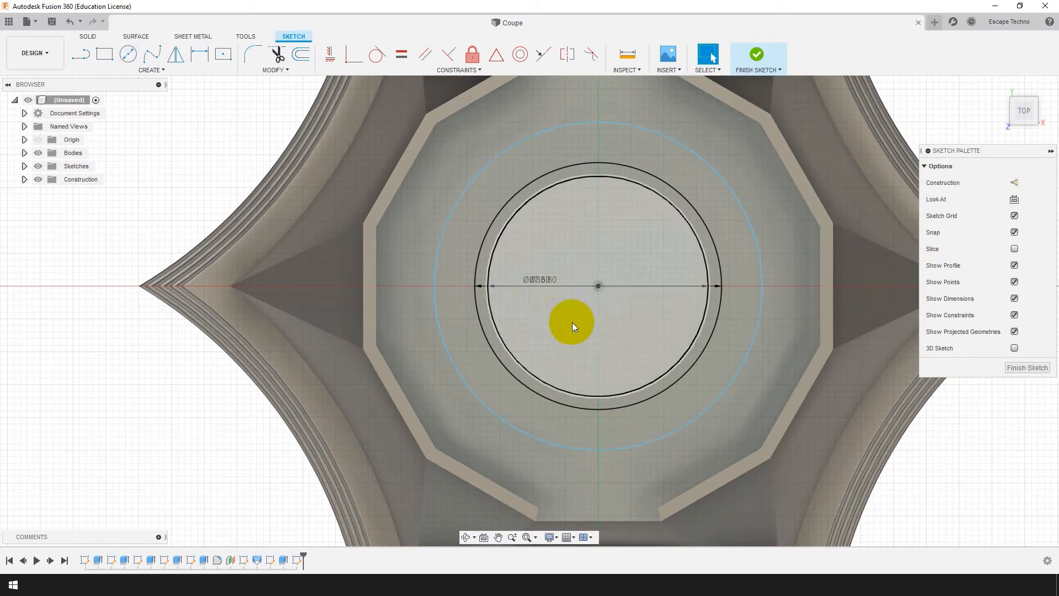
left_click(545, 280)
key("Delete")
left_click(540, 283)
key("Delete")
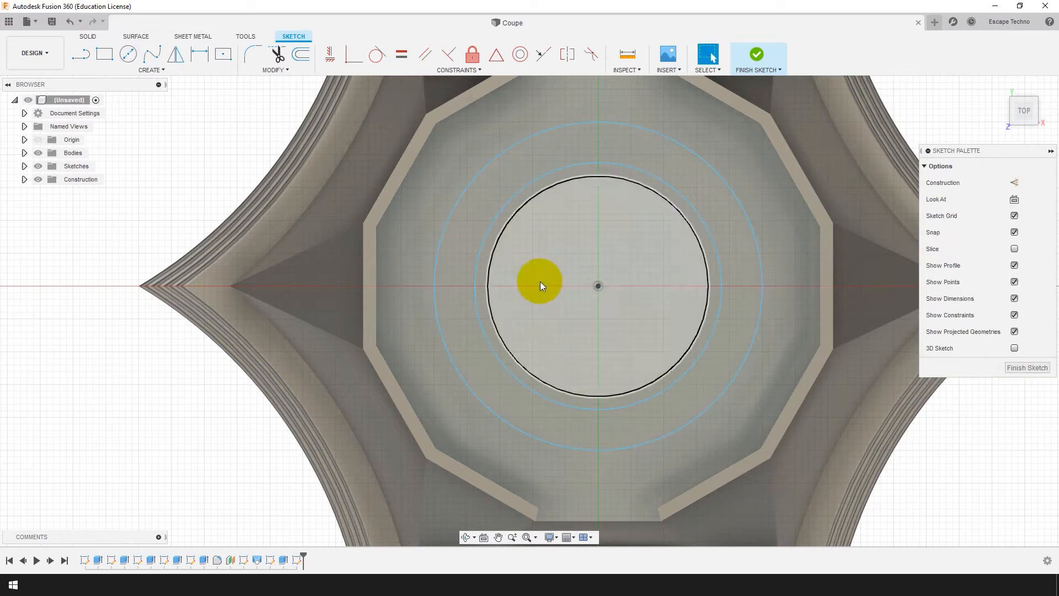
Draw a centre rectangle at the circles' centre, 60 mm long front to back and 4.4 mm wide.
left_click(223, 55)
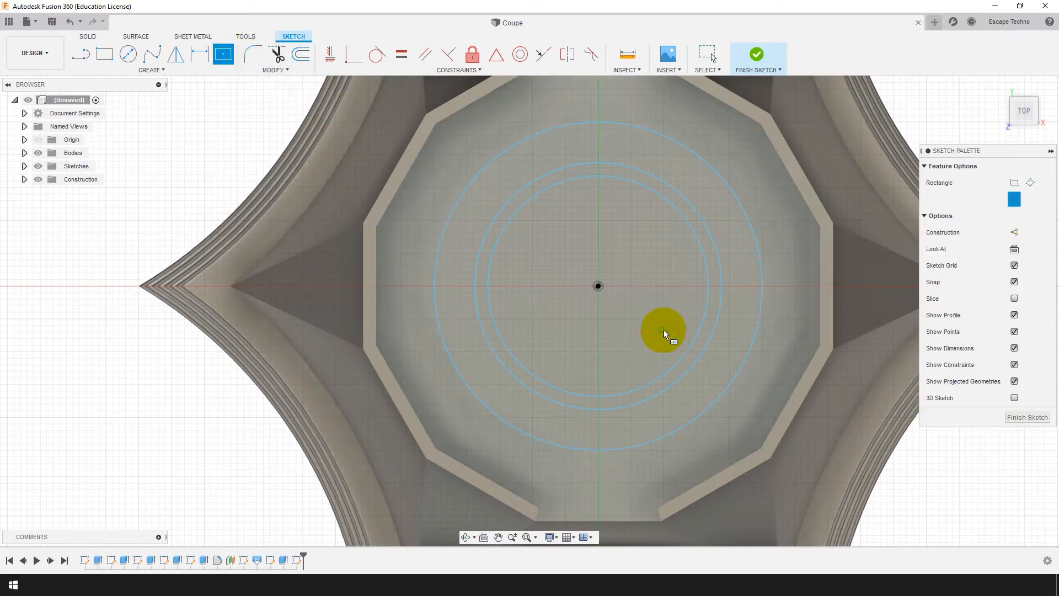
mouse_move(598, 286)
left_mouse_down()
mouse_move(588, 445)
mouse_move(570, 475)
left_mouse_up()
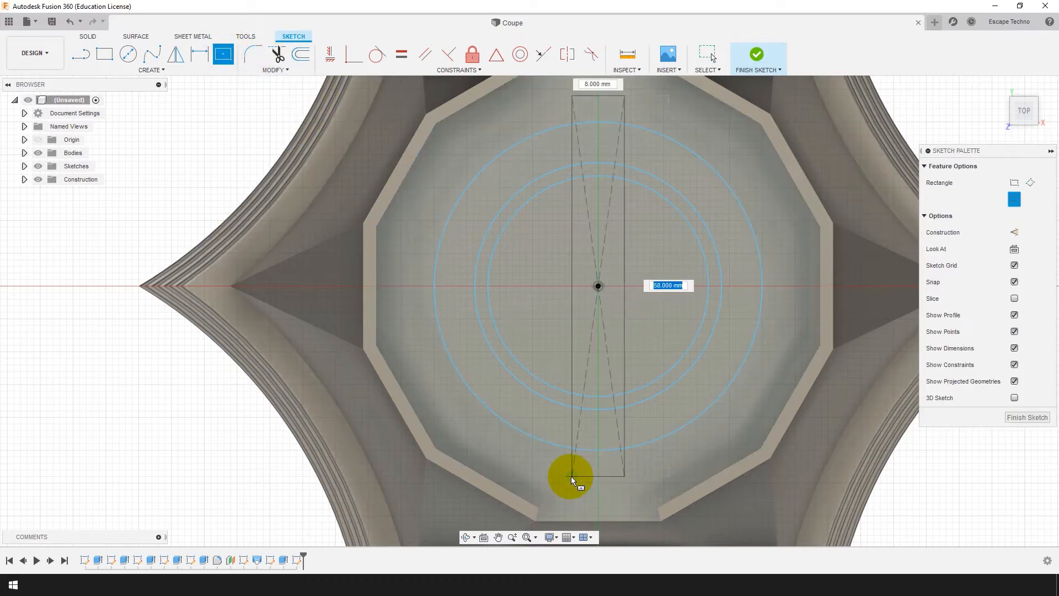
type("60")
key("Tab")
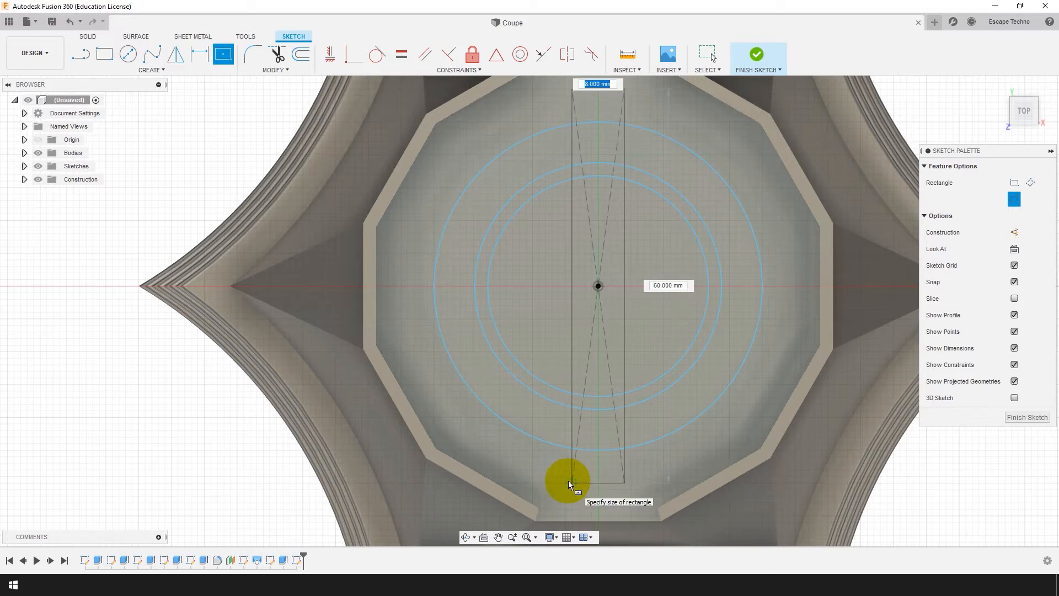
type("4.4")
key("Tab")
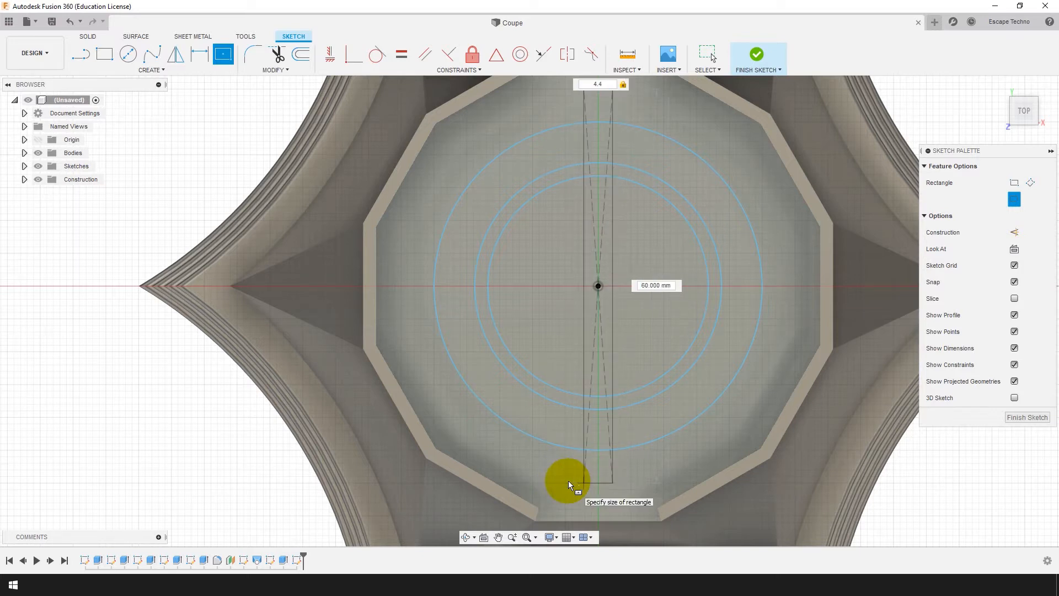
key("Return")
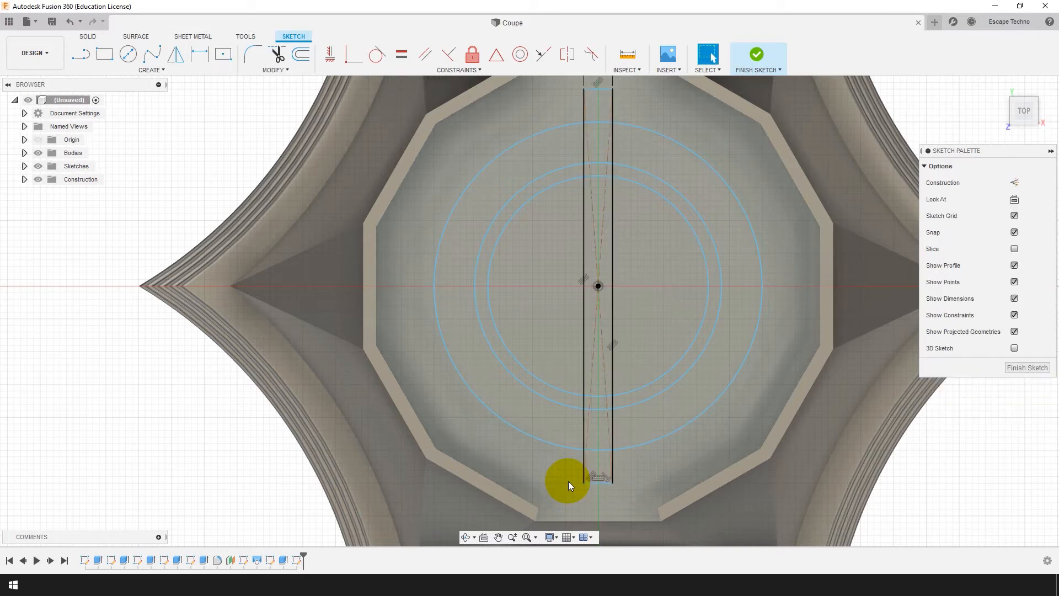
Trim the rectangle's rear end back to the middle circle.
scroll(447, 355, "down", 1)
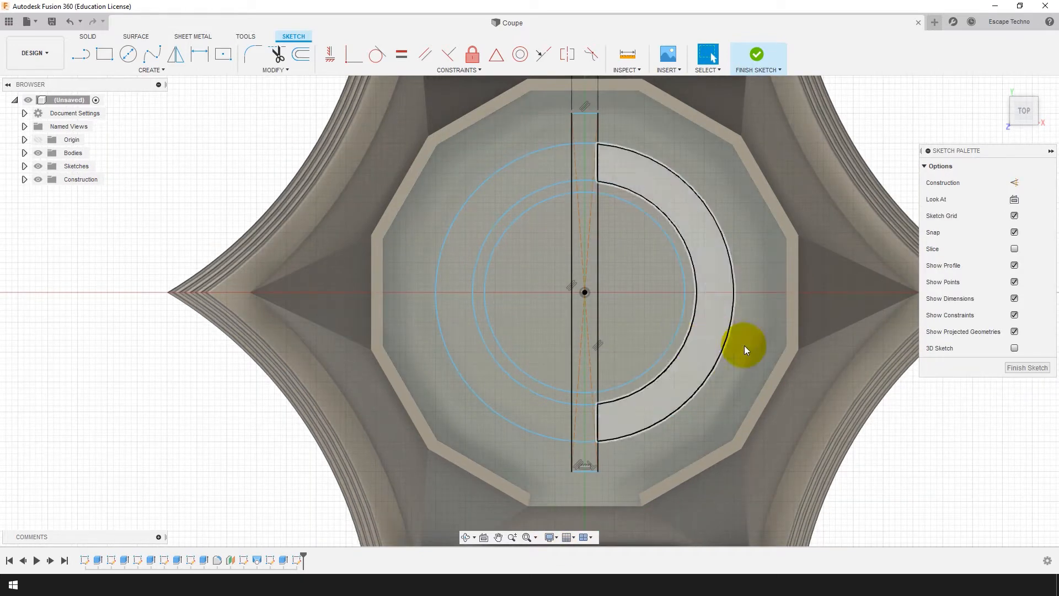
scroll(789, 346, "up", 1)
scroll(722, 350, "down", 1)
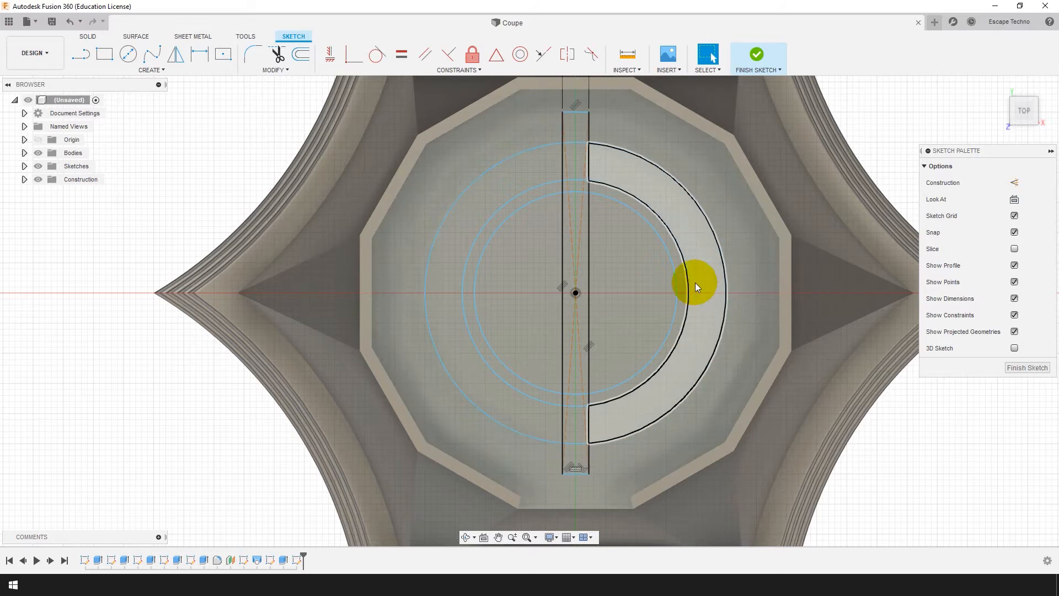
key("t")
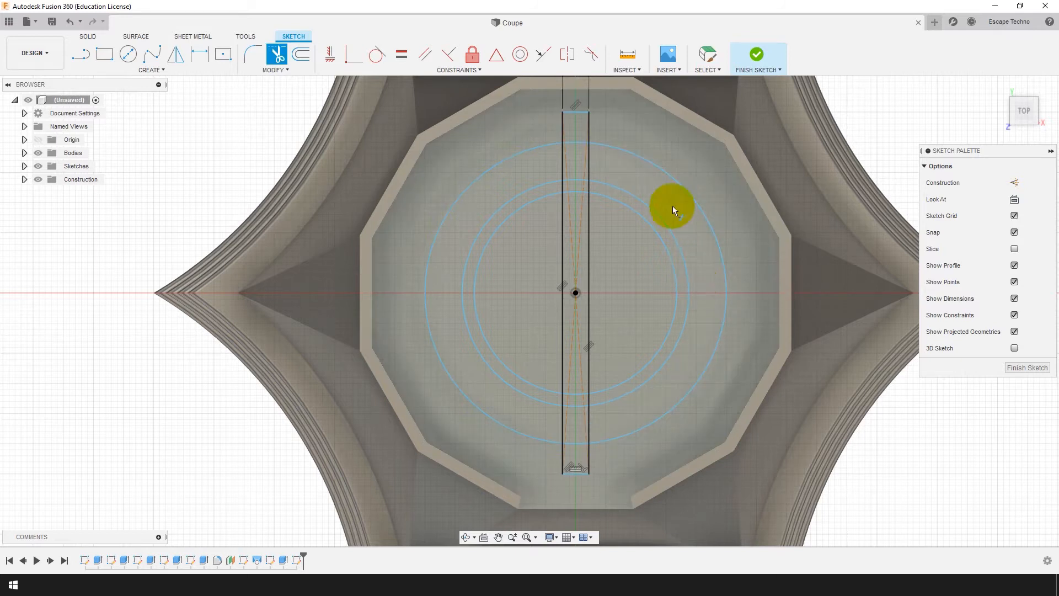
left_click(589, 128)
left_click(552, 124)
left_click(578, 109)
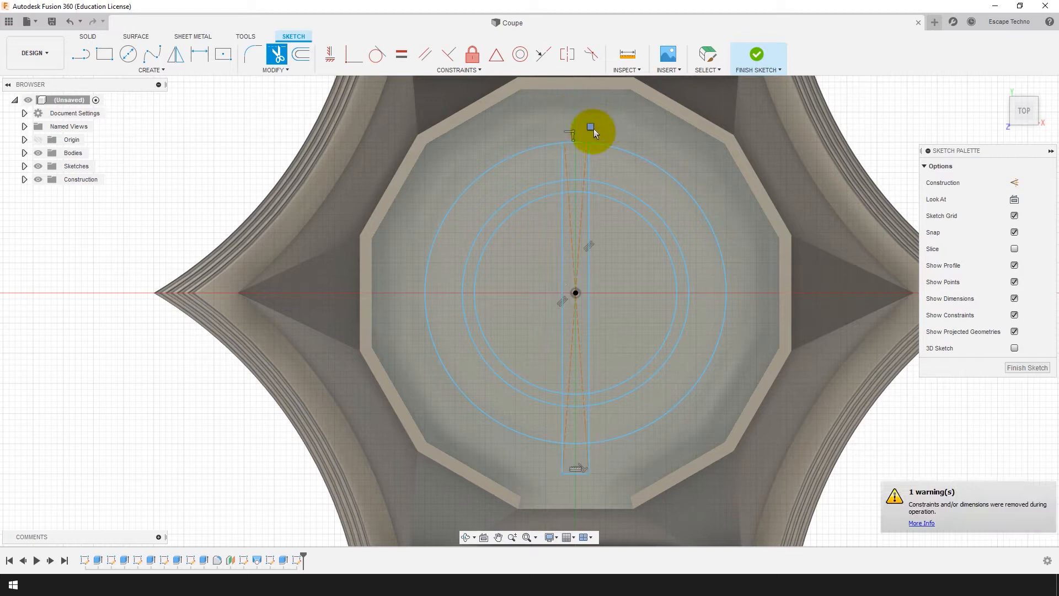
left_click(601, 161)
left_click(562, 169)
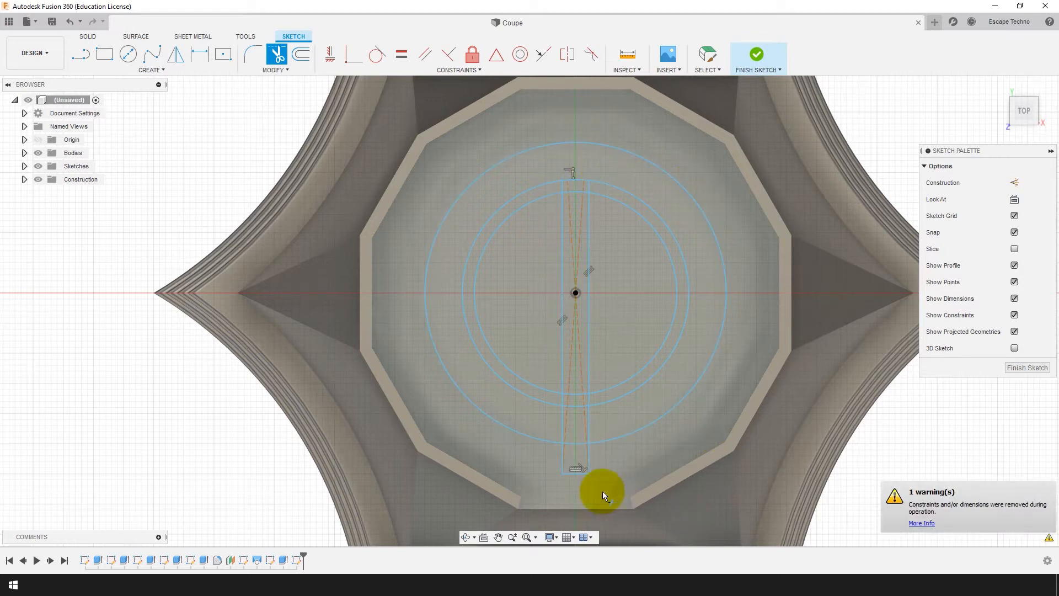
Trim the outer circle down to the short arc closing the strip's front end, and remove the strip's lines inside the inner circle.
left_click(533, 440)
left_click(574, 464)
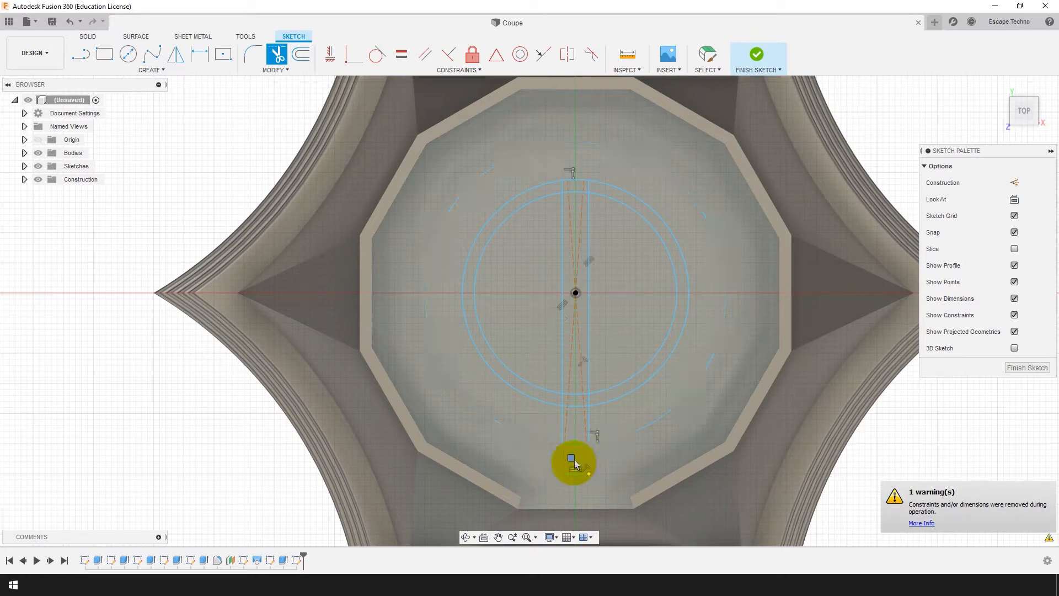
scroll(589, 468, "up", 5)
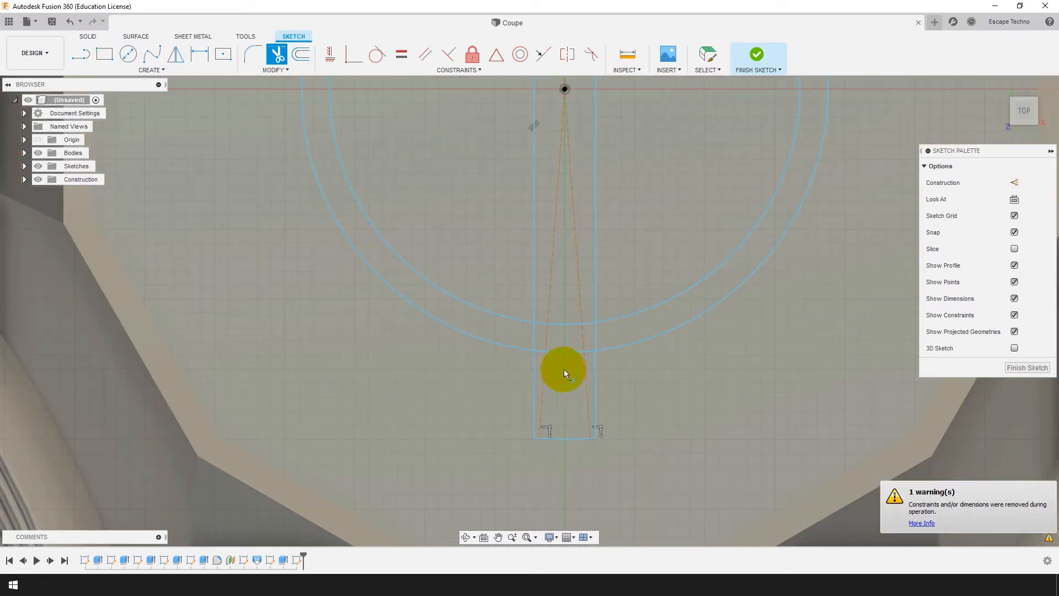
left_click(545, 363)
left_click(585, 367)
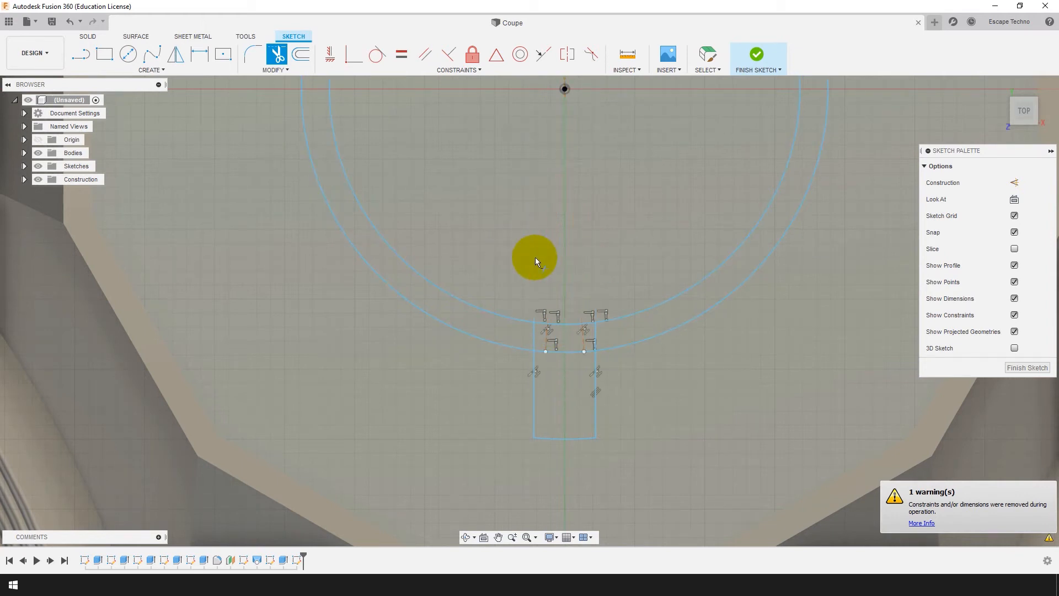
Trim the leftover strip and diagonal pieces between the two remaining circles at the rear.
scroll(602, 434, "down", 3)
scroll(574, 104, "up", 4)
left_click_drag(606, 315, 560, 313)
scroll(576, 203, "up", 4)
left_click_drag(507, 184, 587, 179)
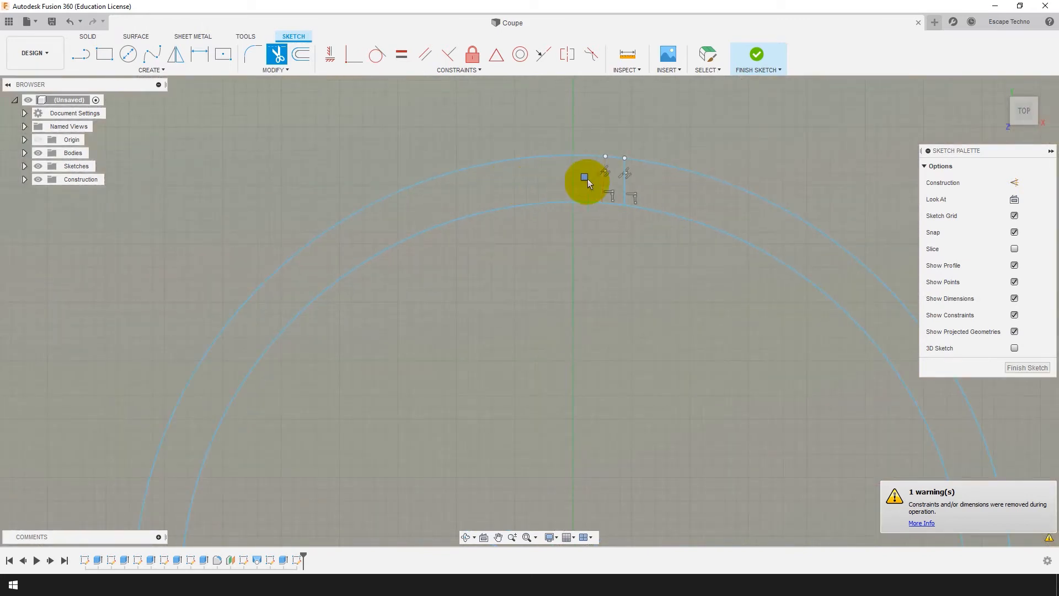
Trim the leftover segments where the strip crosses the ring at the front, so ring and tab form one profile.
scroll(539, 144, "down", 5)
scroll(574, 421, "up", 5)
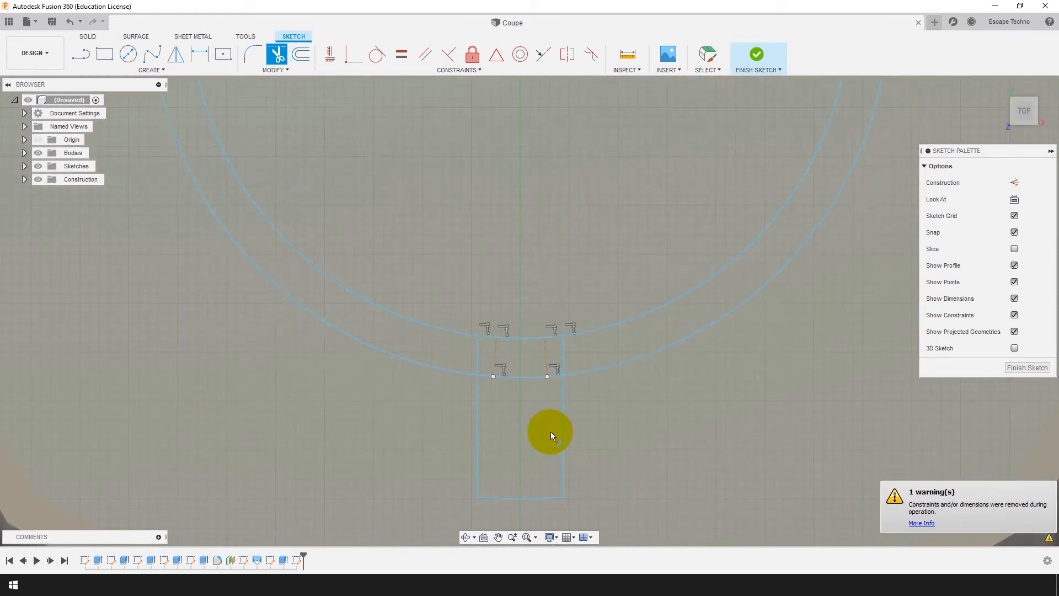
mouse_move(457, 345)
left_mouse_down()
mouse_move(562, 356)
mouse_move(518, 367)
left_mouse_up()
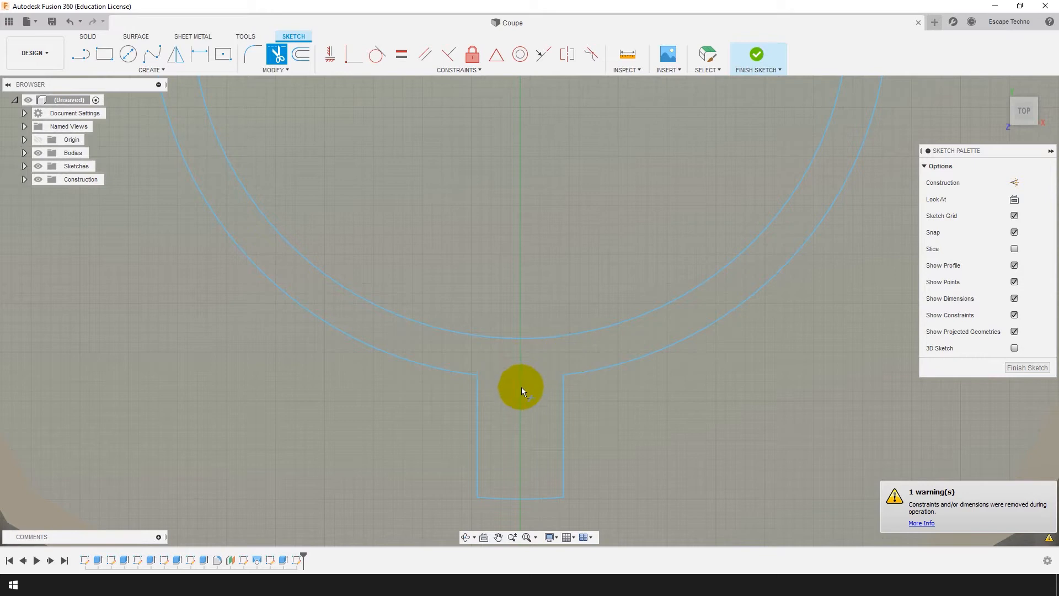
scroll(562, 469, "down", 5)
scroll(692, 259, "down", 3)
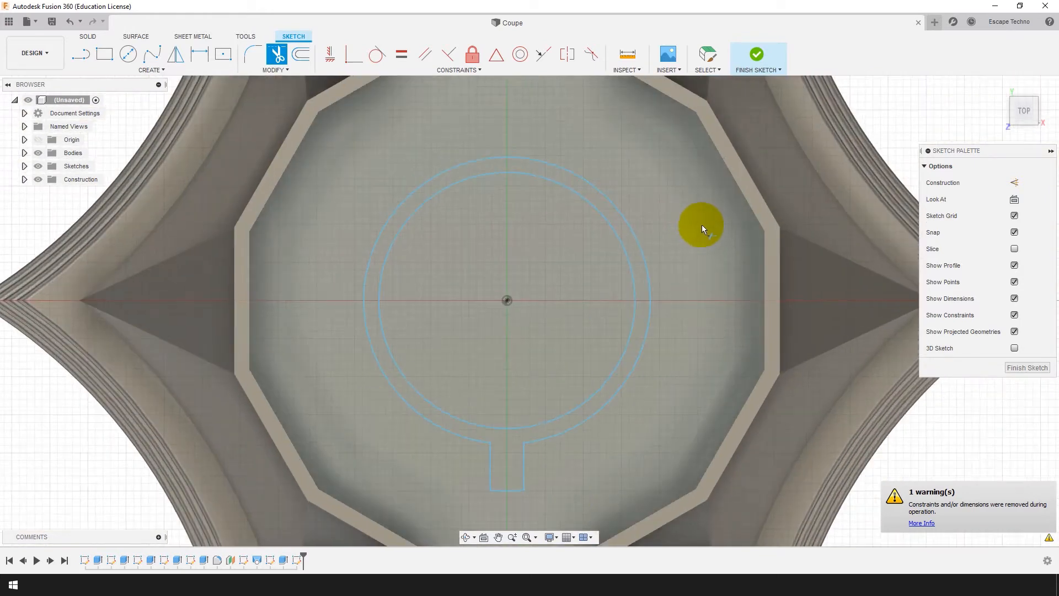
scroll(697, 257, "up", 2)
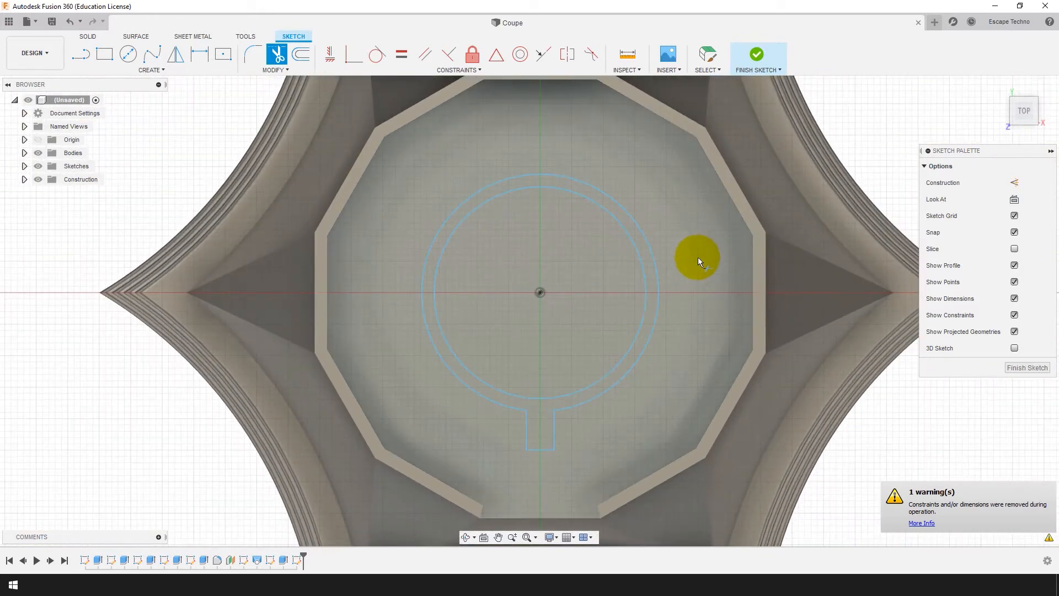
key("Escape")
Extrude the ring-and-tab profile 70.8 mm upward from the dish floor, joined to the body.
left_click(540, 422)
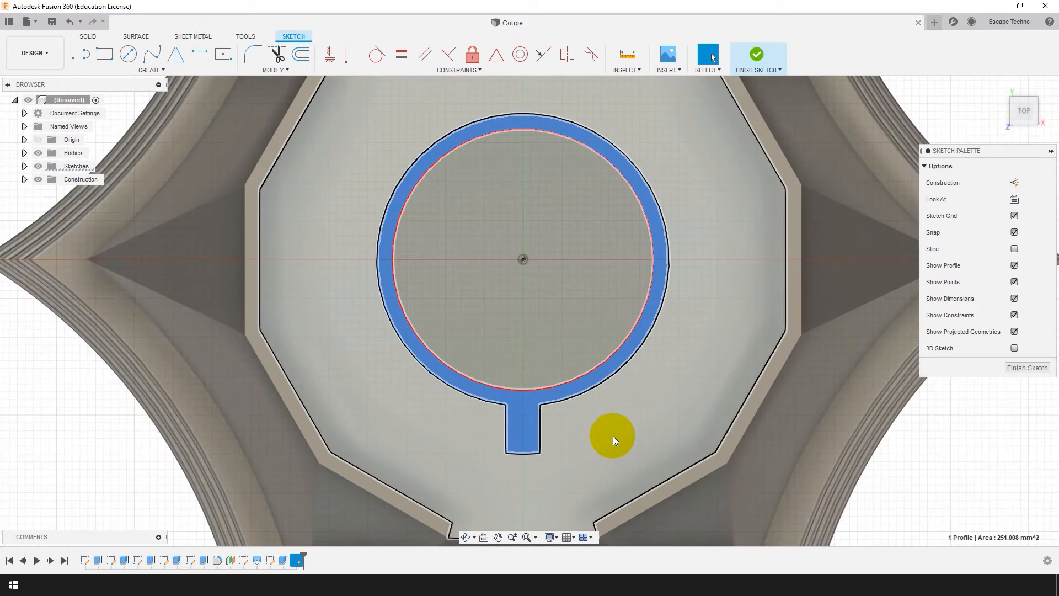
middle_click_drag(613, 425, 604, 359, "shift")
key("e")
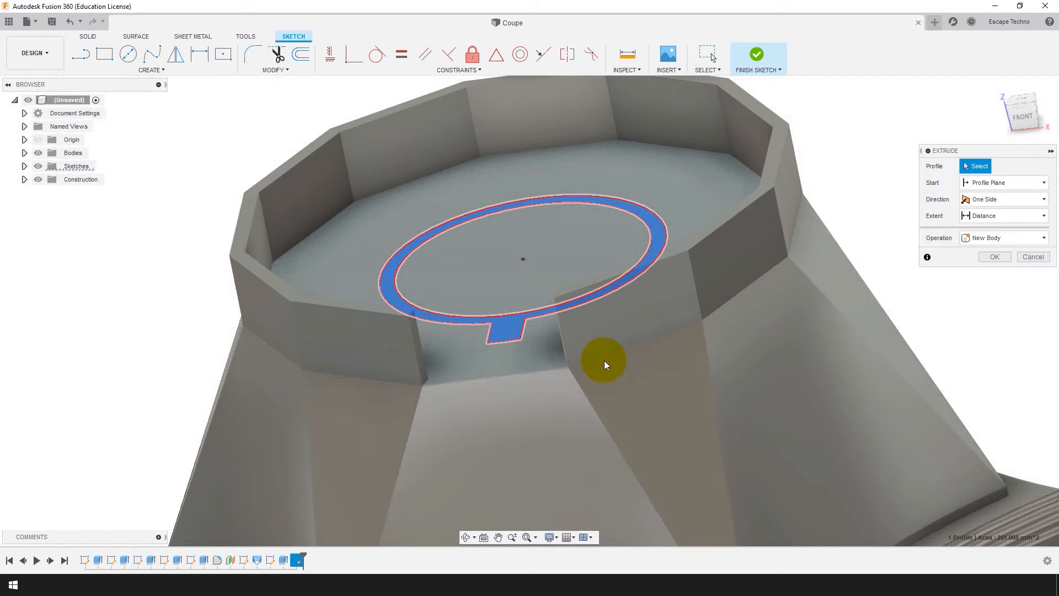
type("70")
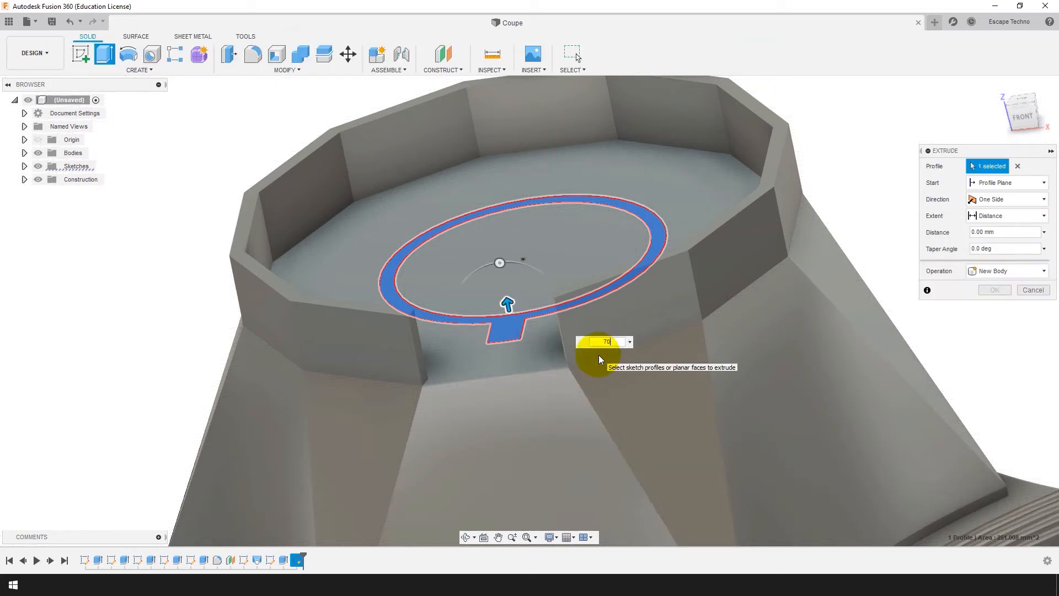
type(".8")
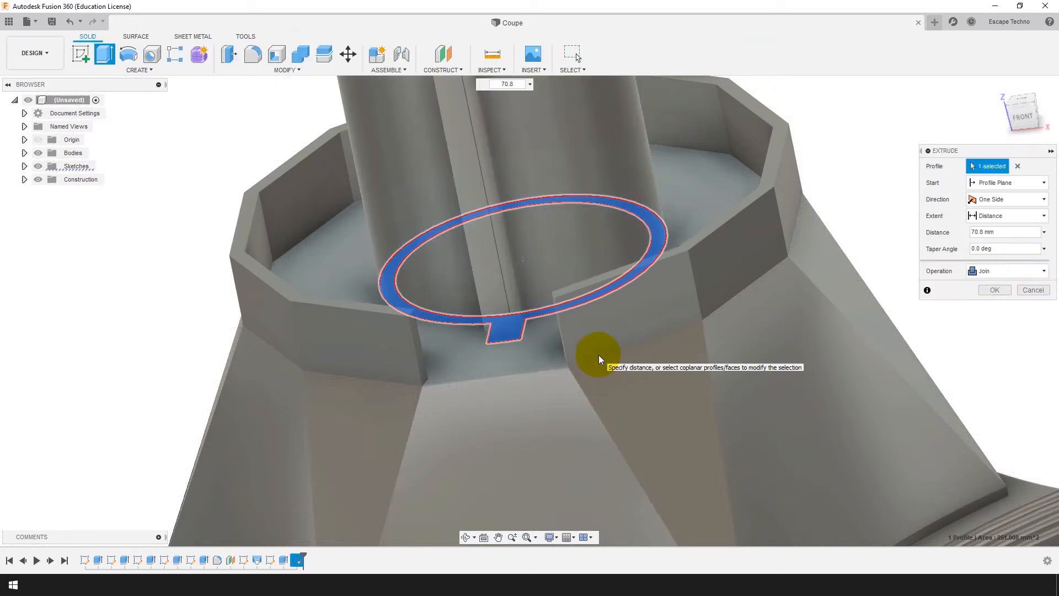
key("Return")
Examine the extruded tube and its tab from the home view, from above and at an angle.
scroll(607, 361, "down", 10)
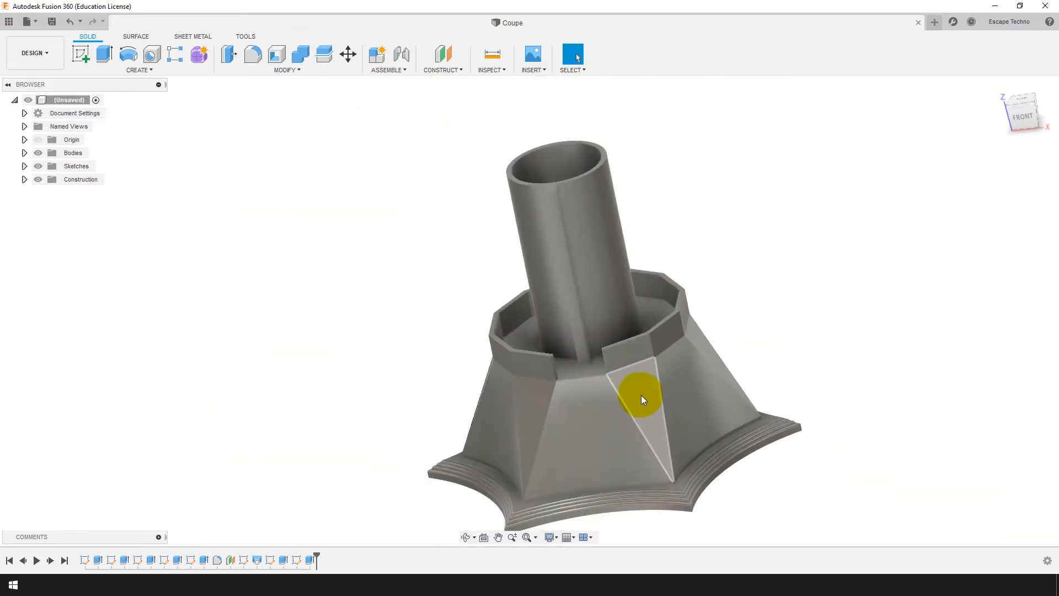
scroll(641, 395, "up", 5)
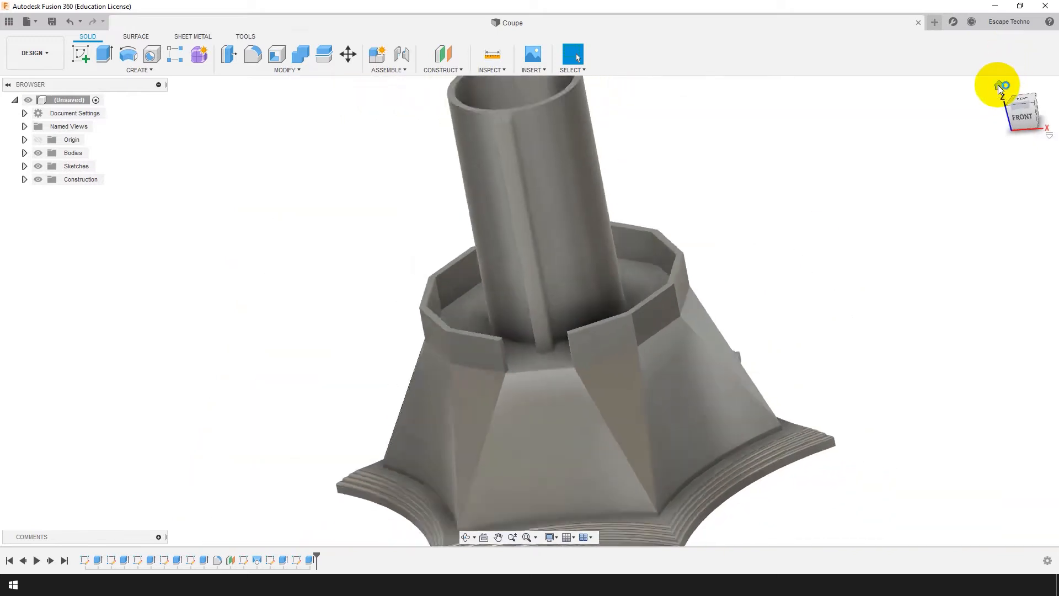
left_click(998, 85)
scroll(513, 260, "up", 3)
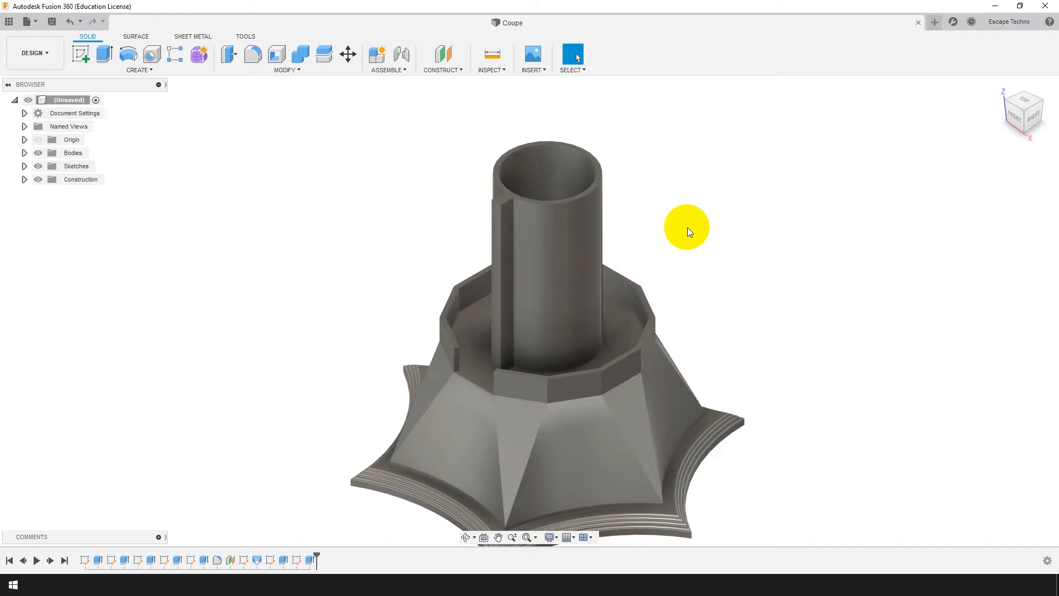
scroll(502, 247, "down", 2)
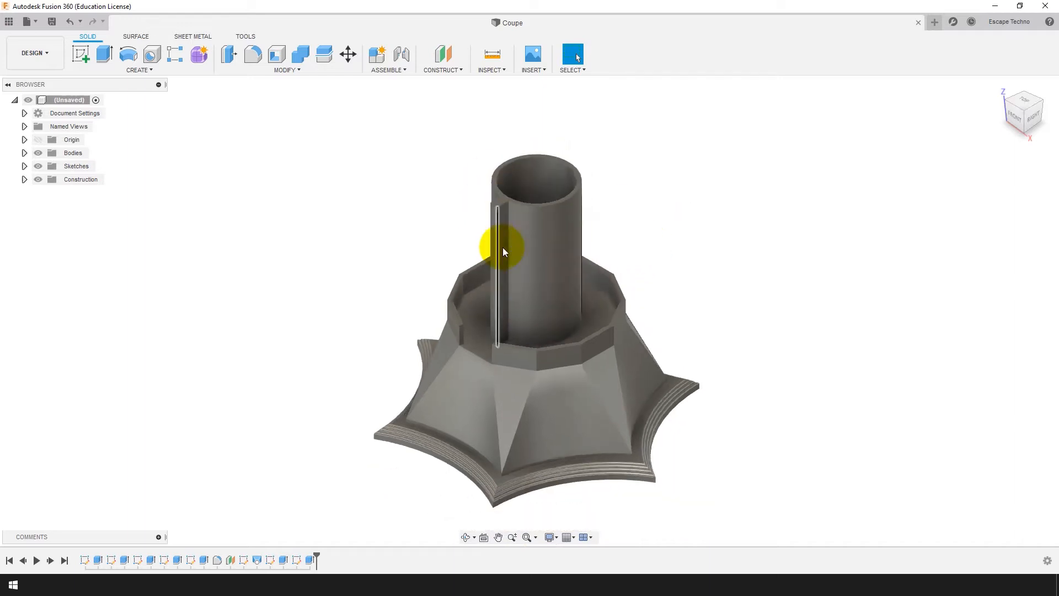
scroll(596, 396, "up", 3)
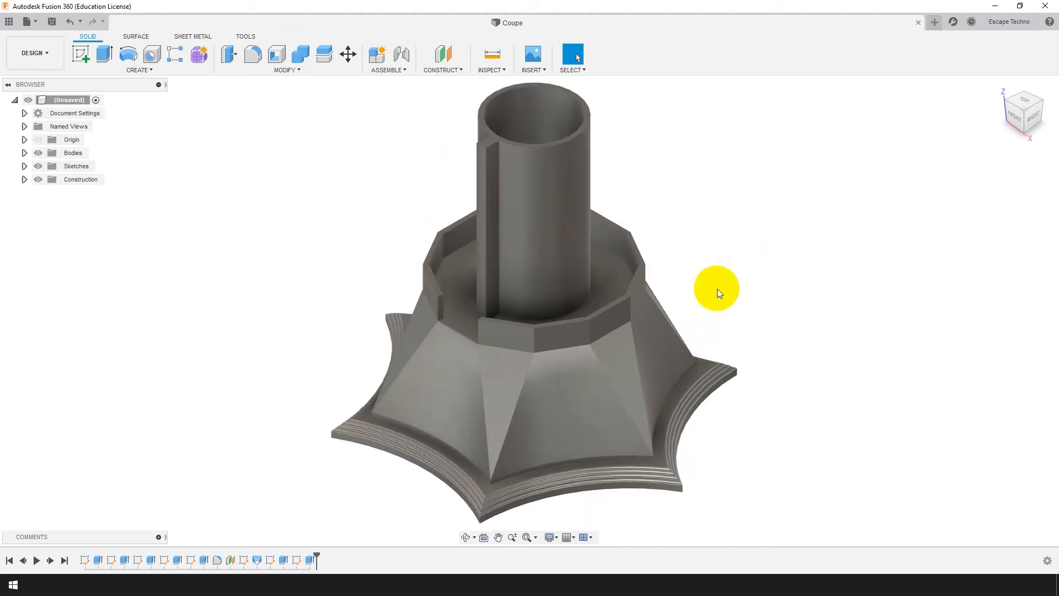
middle_click_drag(650, 279, 655, 319, "shift")
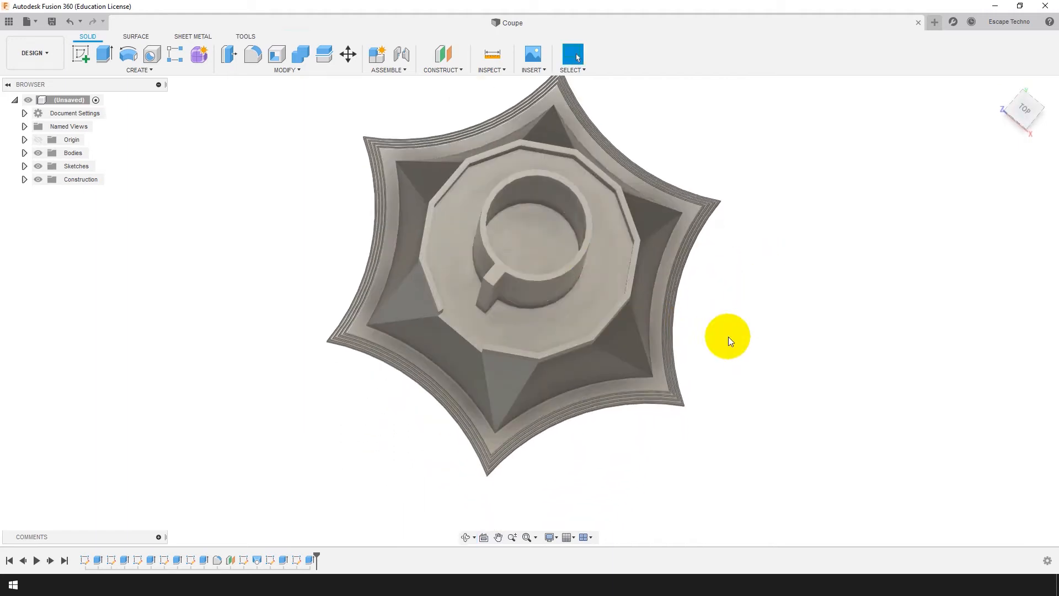
middle_click_drag(730, 338, 739, 309, "shift")
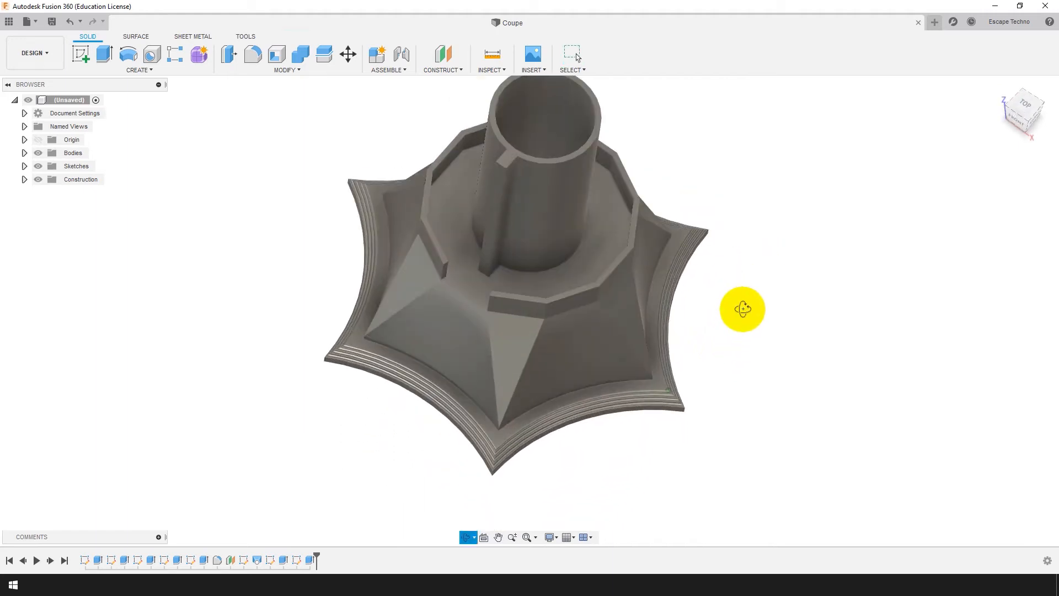
left_click(490, 67)
left_click(512, 190)
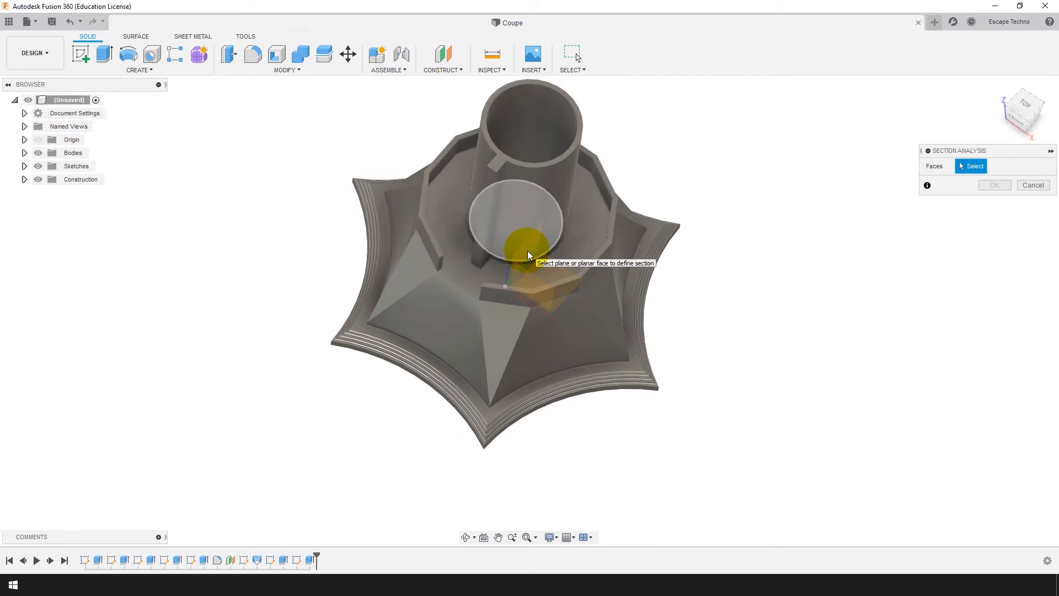
left_click(527, 251)
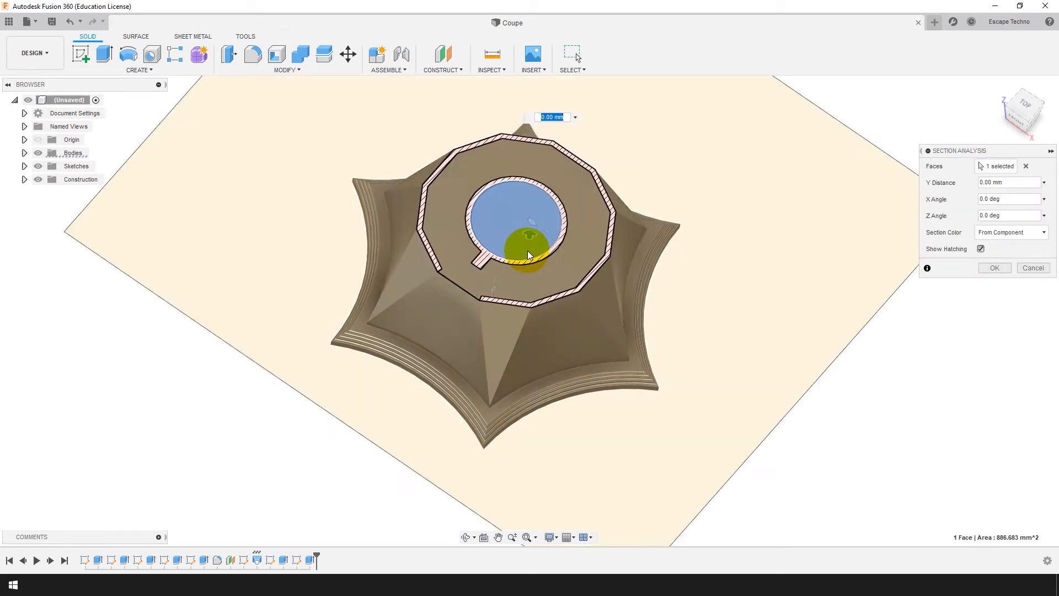
key("Escape")
Create a section analysis on the YZ plane with 0 mm offset, cutting the model through its centre.
left_click(494, 70)
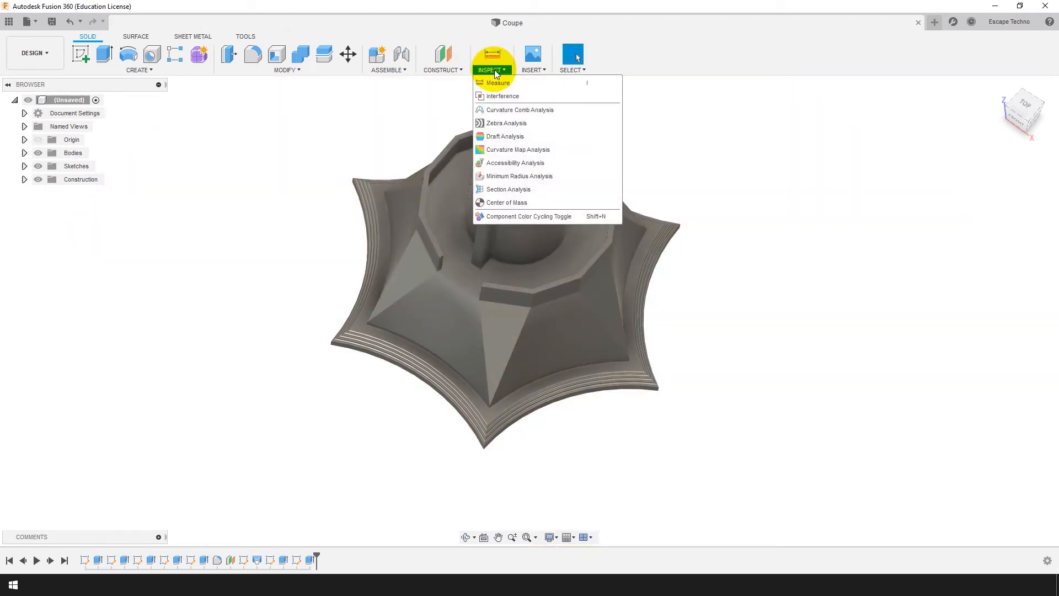
left_click(509, 192)
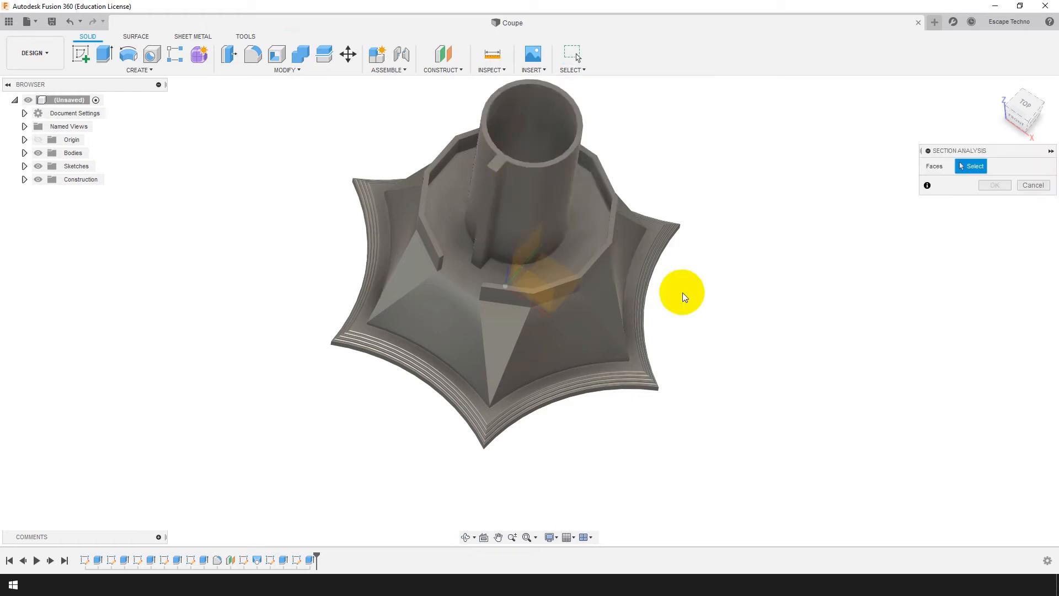
middle_click_drag(681, 291, 674, 281, "shift")
middle_click_drag(528, 247, 625, 233, "shift")
scroll(607, 234, "down", 5)
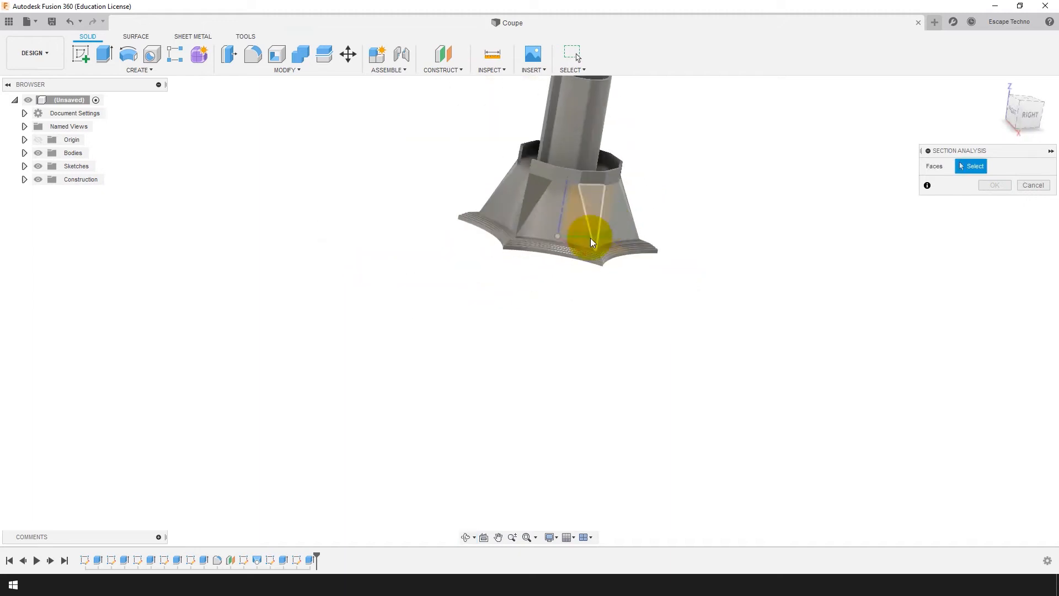
left_click(603, 172)
scroll(607, 171, "up", 7)
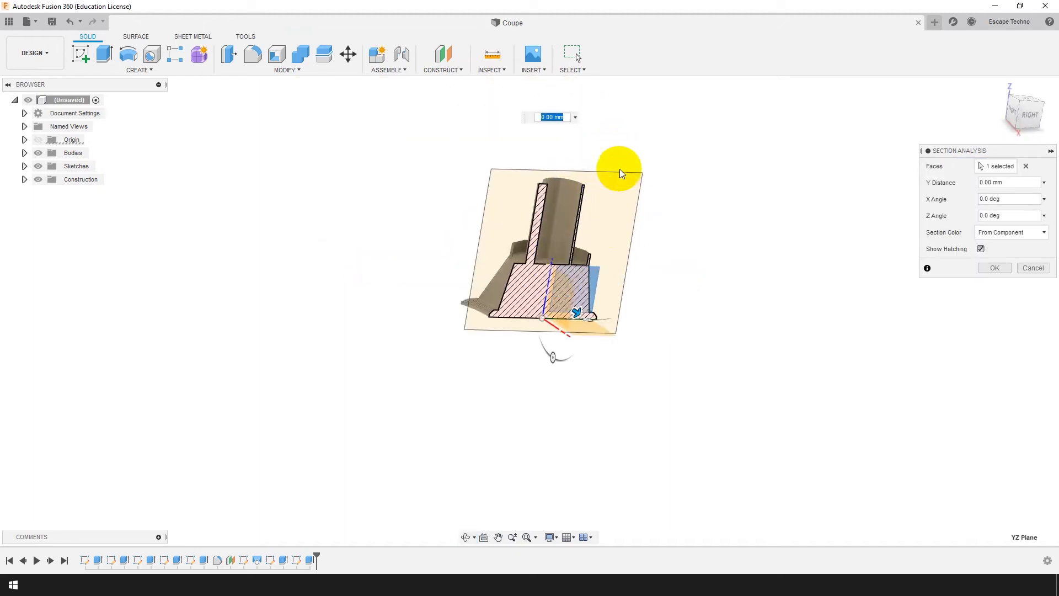
left_click(993, 269)
Hide the section analysis to check the whole model, and show it again.
middle_click_drag(948, 289, 833, 381, "shift")
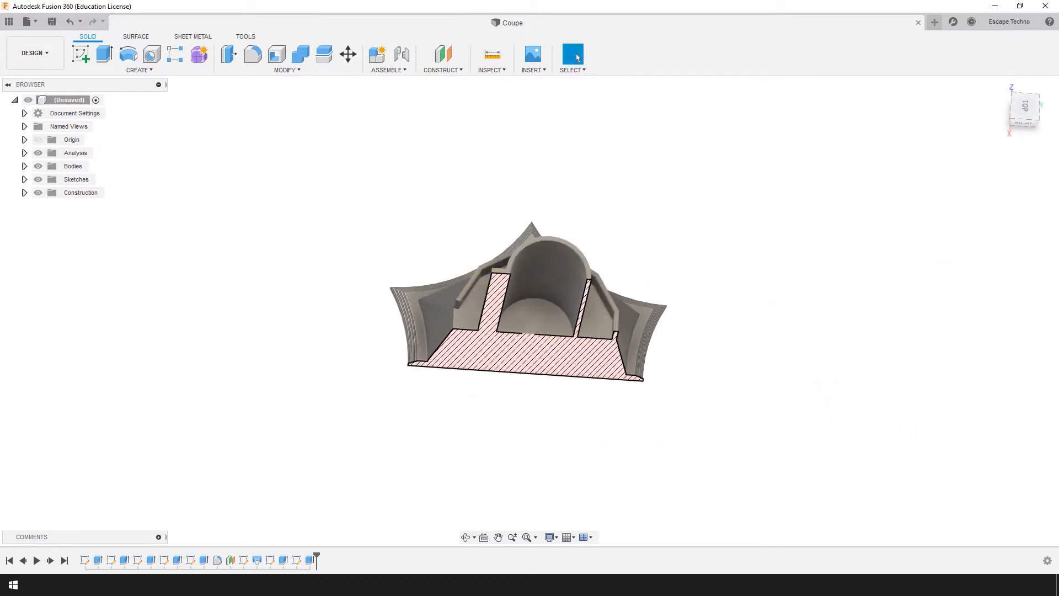
left_click(37, 153)
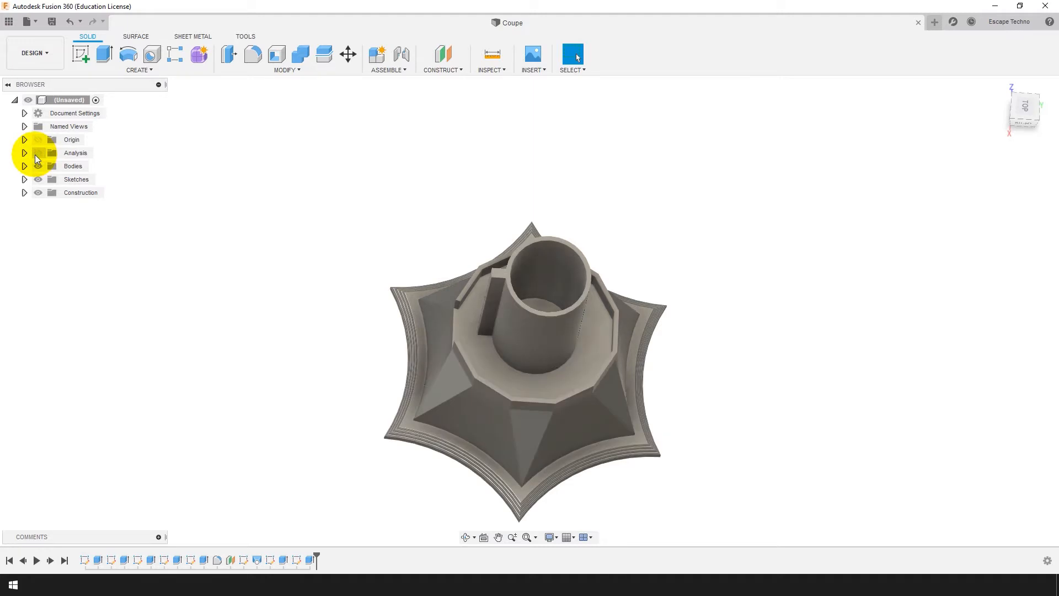
left_click(37, 153)
Cut the circular floor face inside the tube down through the base, extruding it to the base's underside.
middle_click_drag(626, 355, 504, 307, "shift")
left_click(502, 310)
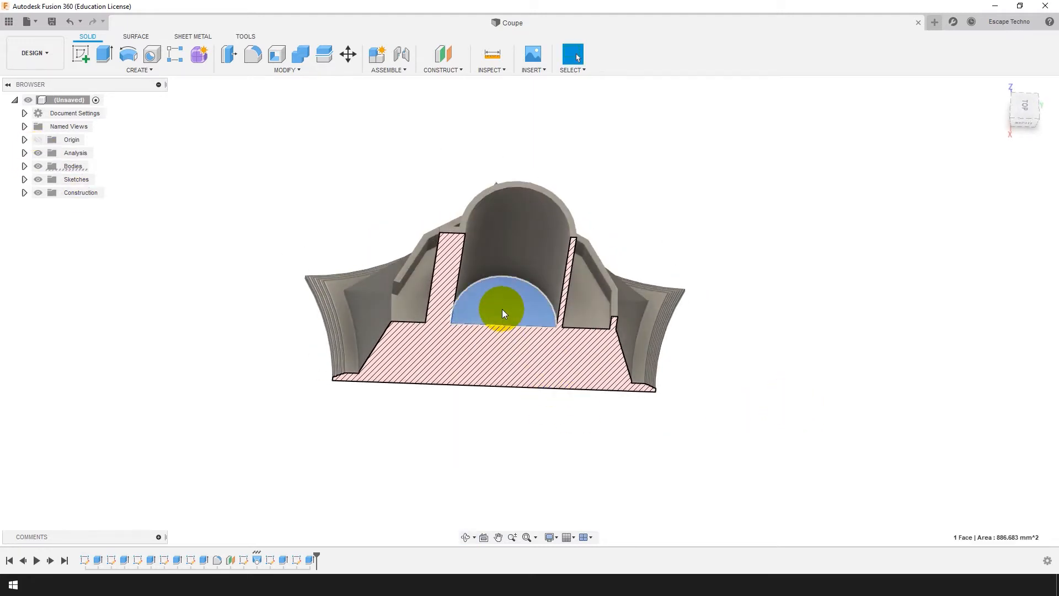
key("e")
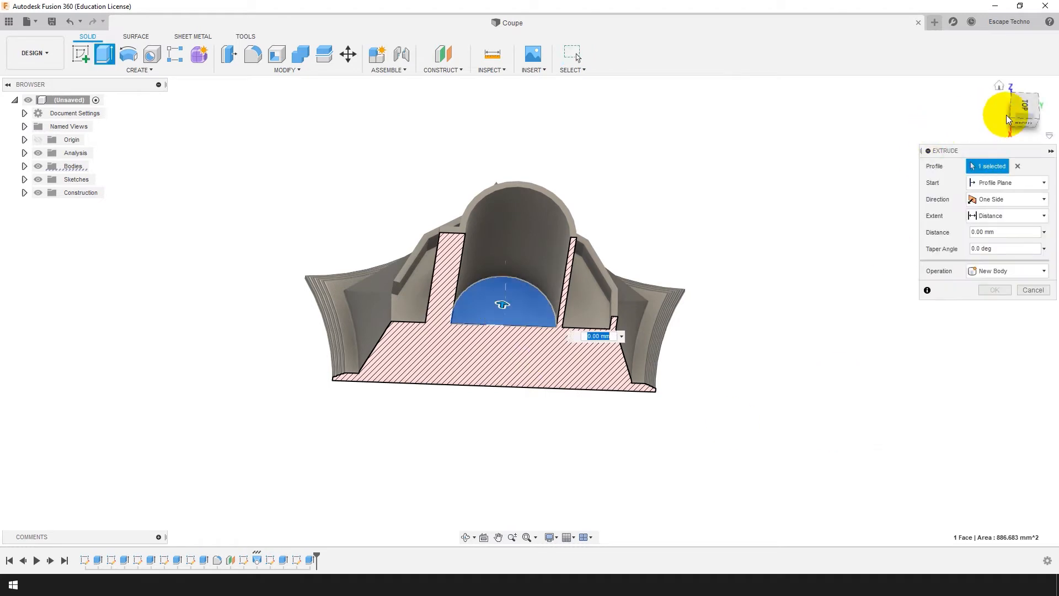
left_click(1024, 125)
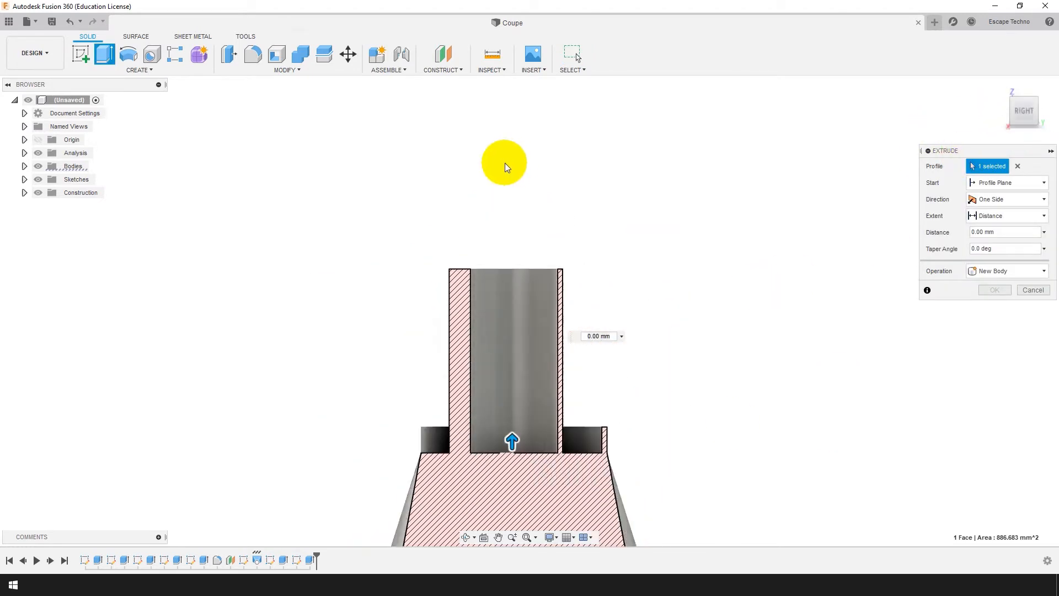
scroll(563, 380, "up", 4)
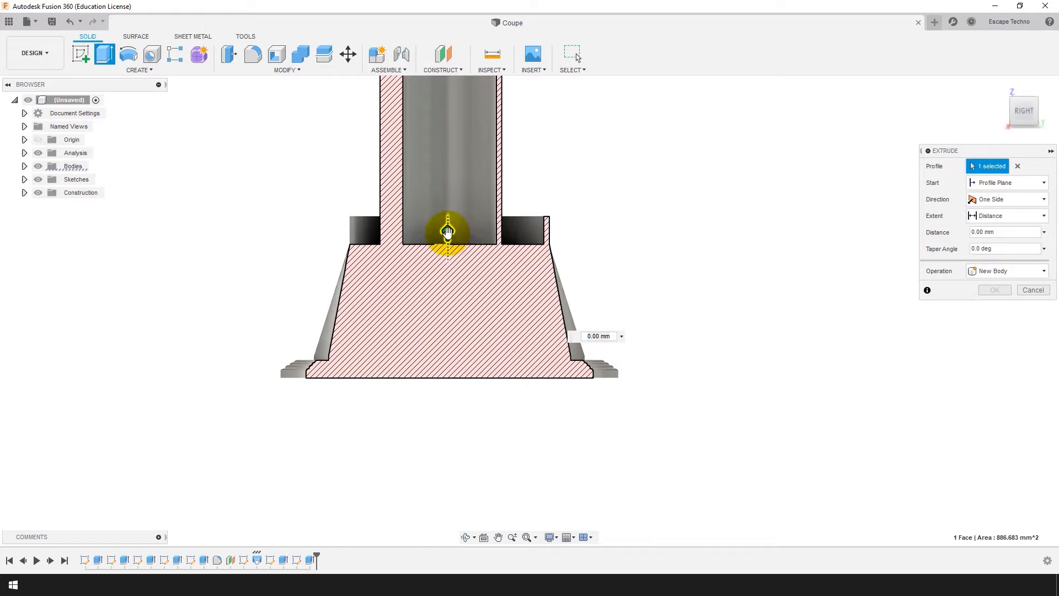
middle_click_drag(670, 380, 671, 347, "shift")
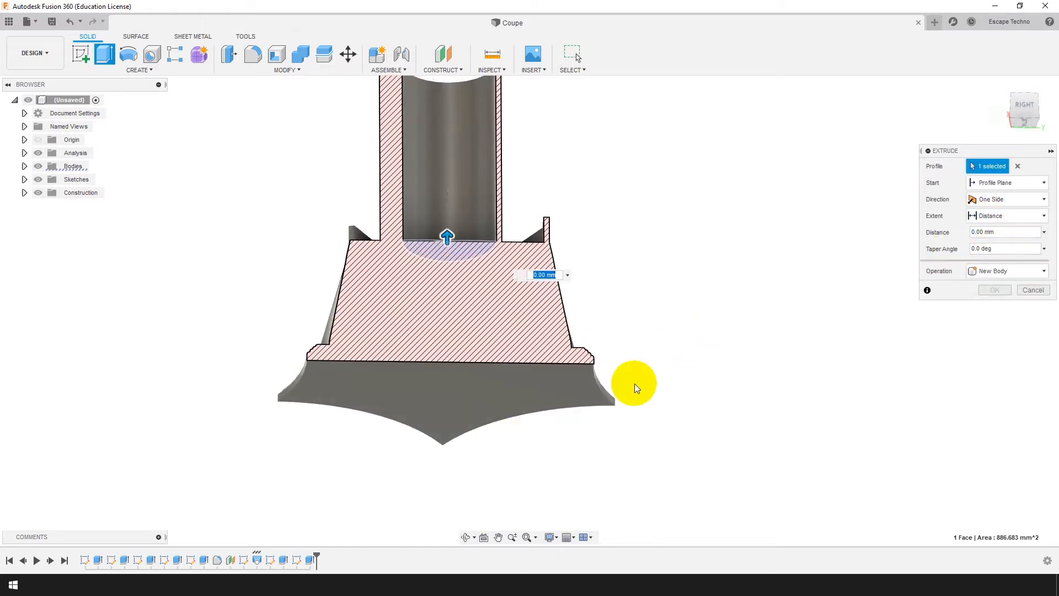
left_click(991, 216)
left_click(992, 245)
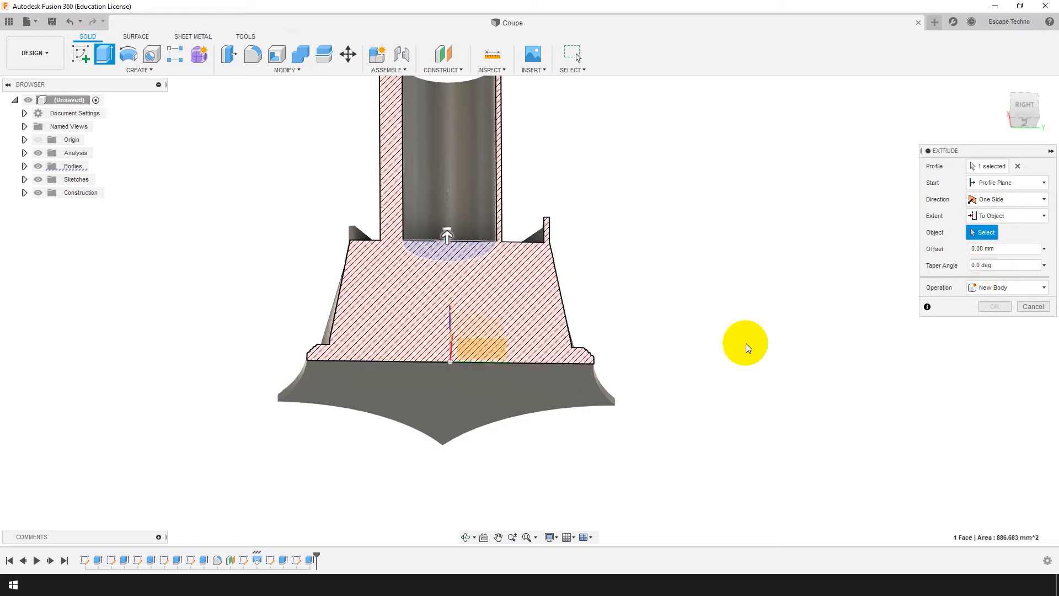
left_click(439, 408)
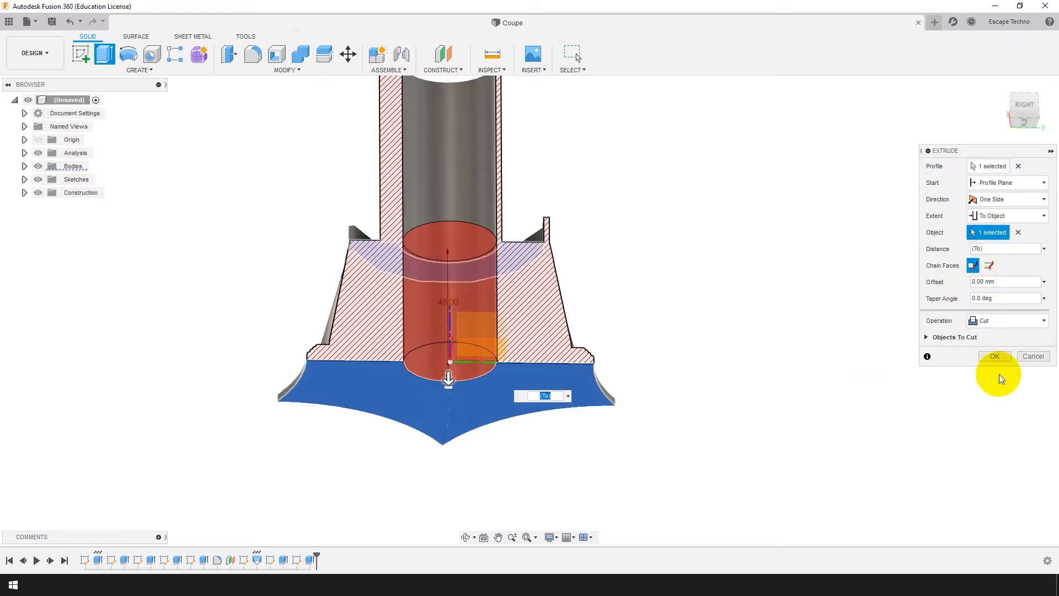
left_click(999, 357)
Edit the bore cut to use a Distance extent that stops just short of the underside, leaving a thin closed floor.
right_click(323, 560)
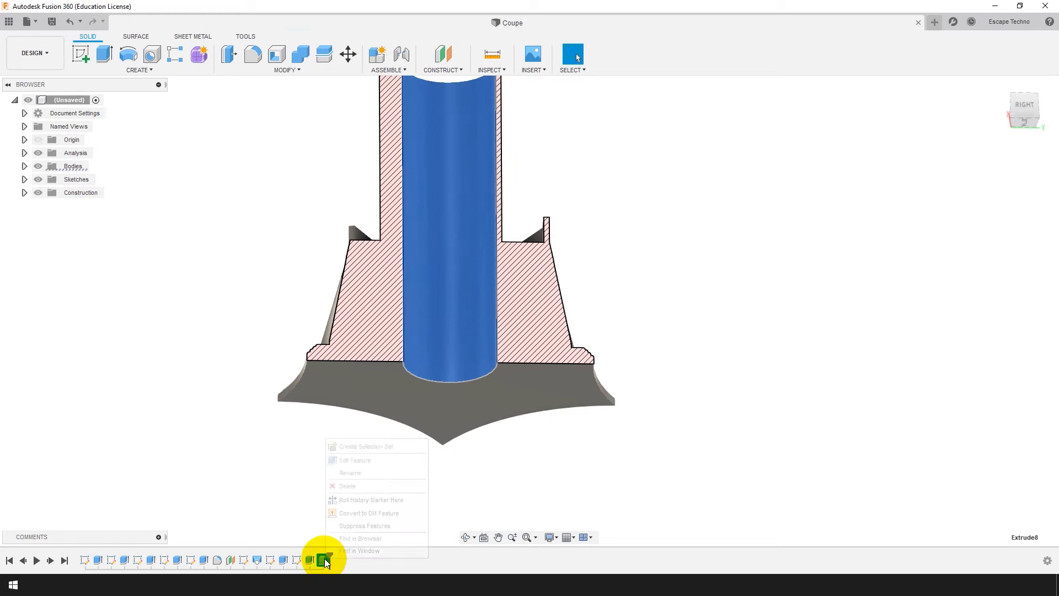
left_click(361, 464)
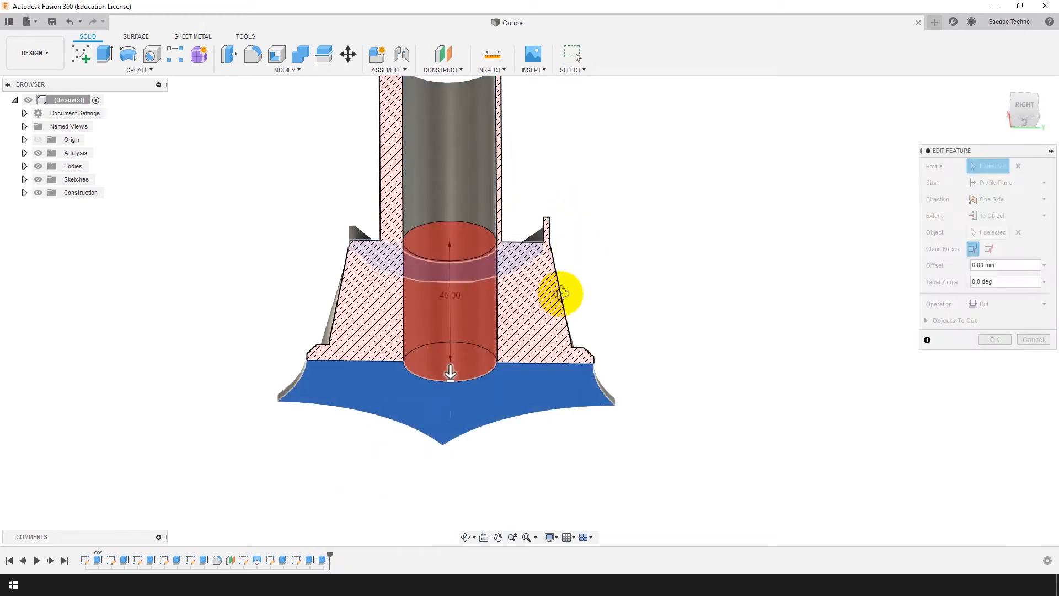
middle_click_drag(565, 299, 551, 315, "shift")
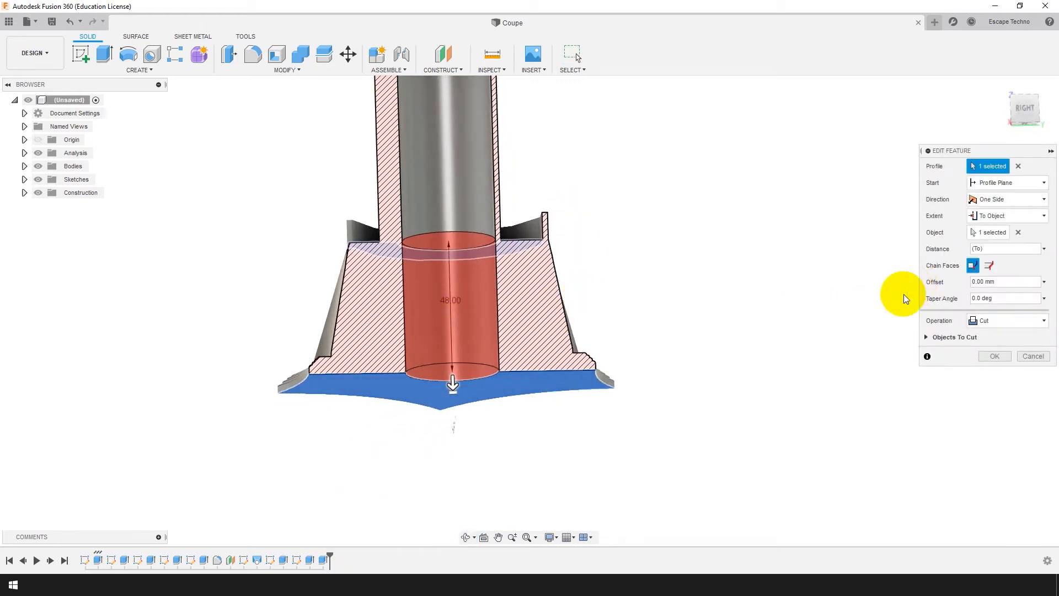
left_click(999, 217)
left_click(989, 231)
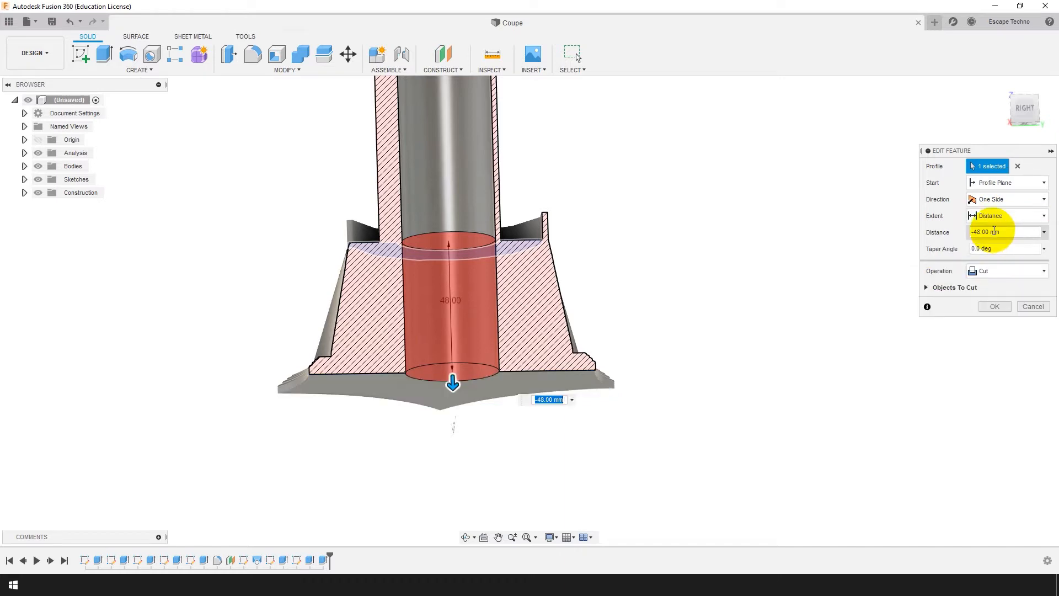
left_click(975, 233)
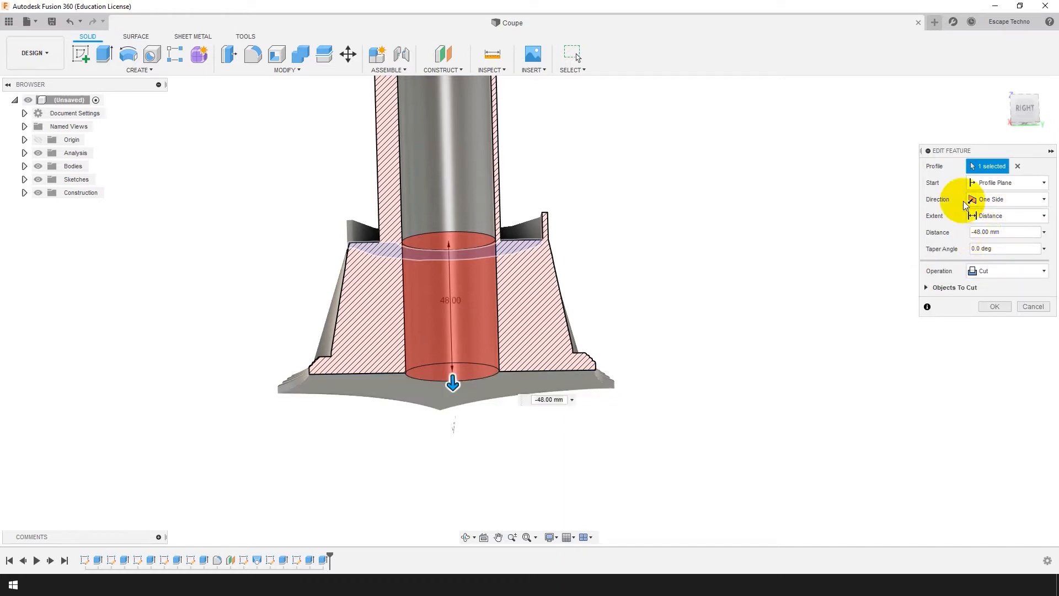
key("Return")
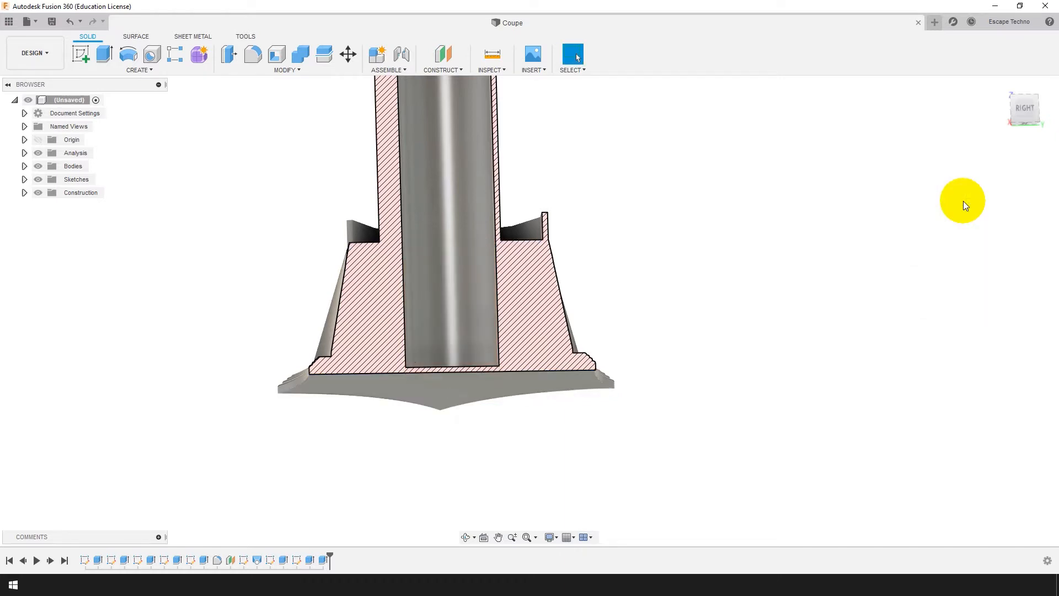
Inspect the sectioned bore, hide the section analysis, and return the complete model to the home view.
scroll(477, 412, "up", 5)
middle_click_drag(408, 334, 573, 381, "shift")
scroll(494, 413, "down", 5)
scroll(501, 201, "up", 3)
scroll(508, 319, "up", 4)
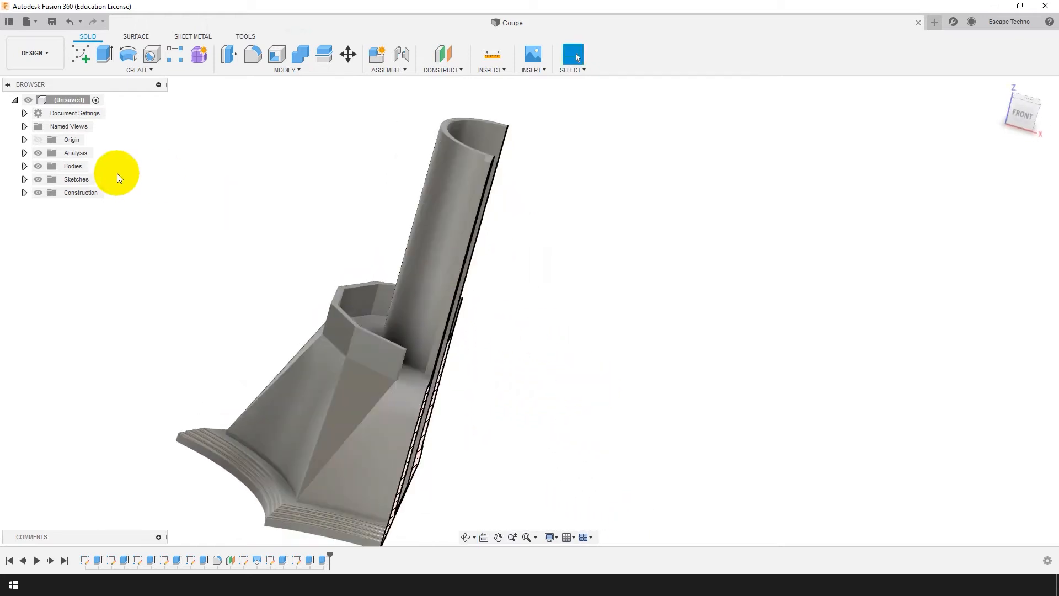
left_click(38, 153)
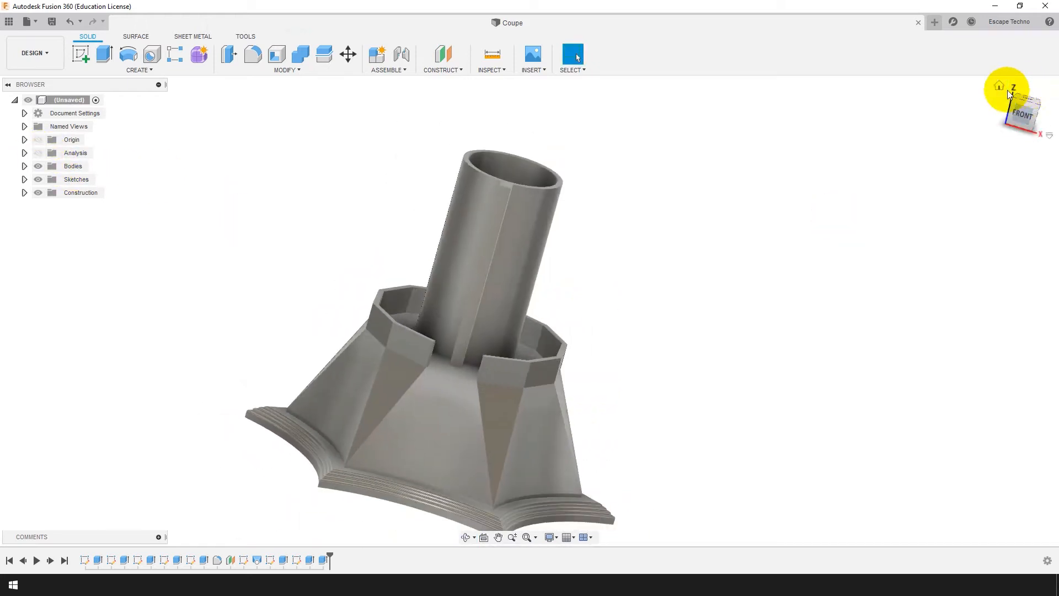
left_click(998, 86)
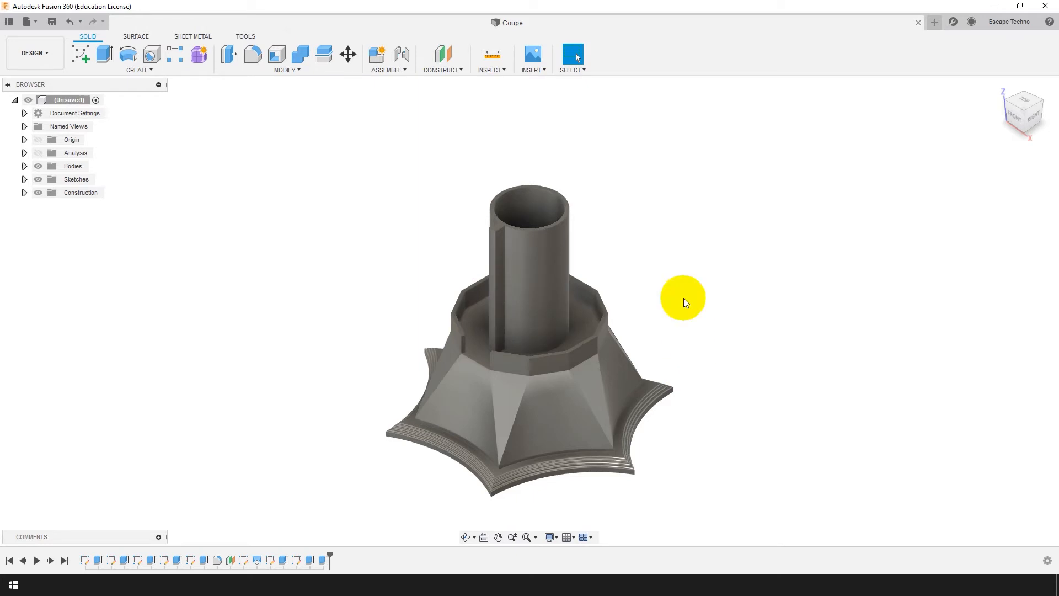
Group all features in the timeline, from the first sketch to the last cut, into one collapsed group.
left_click(85, 559)
left_click(324, 560, "shift")
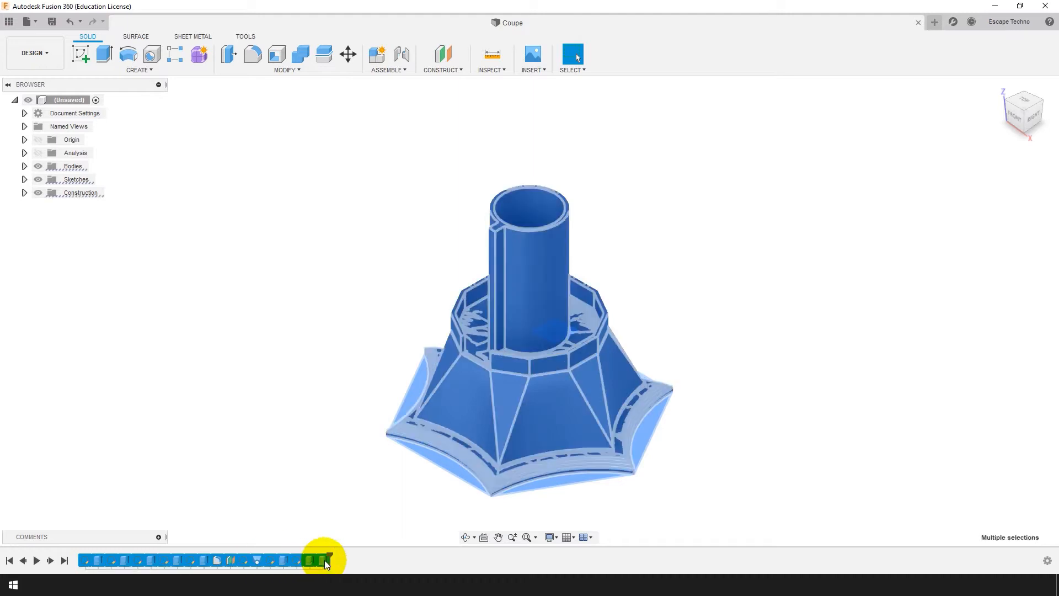
right_click(323, 559)
left_click(352, 497)
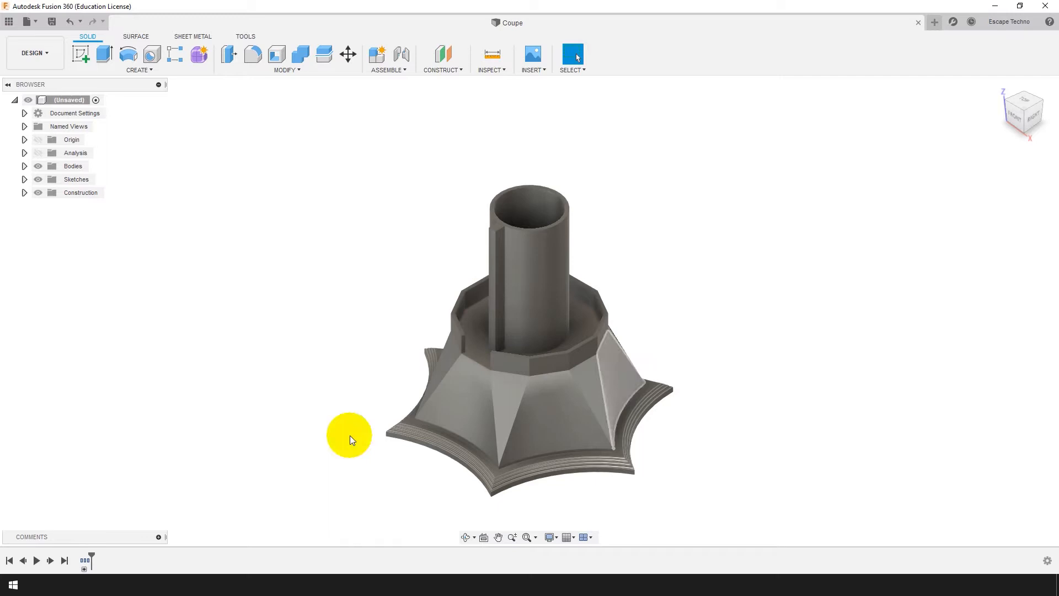
left_click(83, 568)
left_click(83, 568)
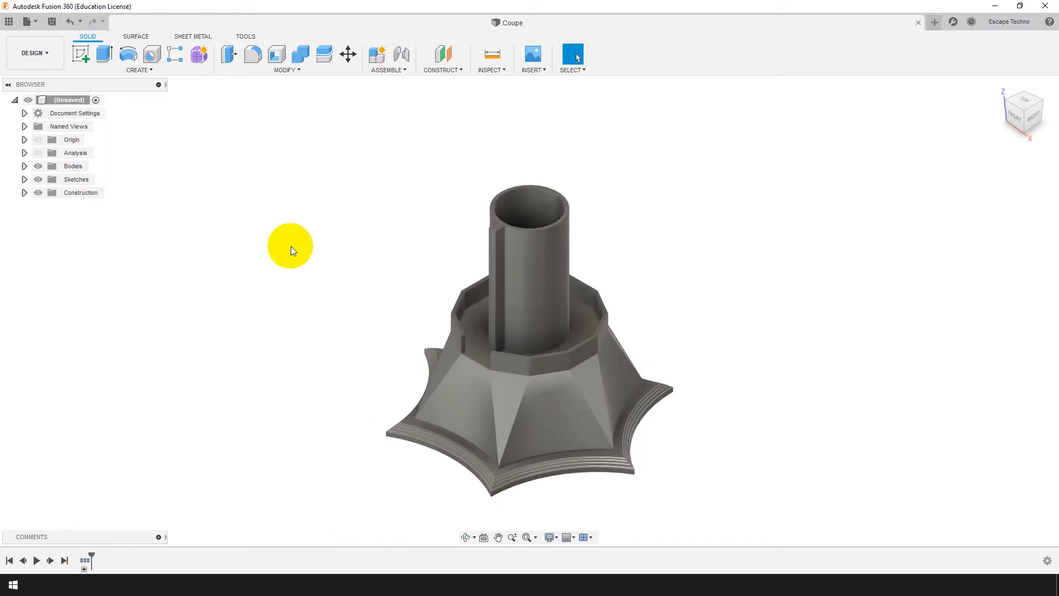
Rename the dish's body as Socle.
left_click(24, 165)
left_click(84, 180)
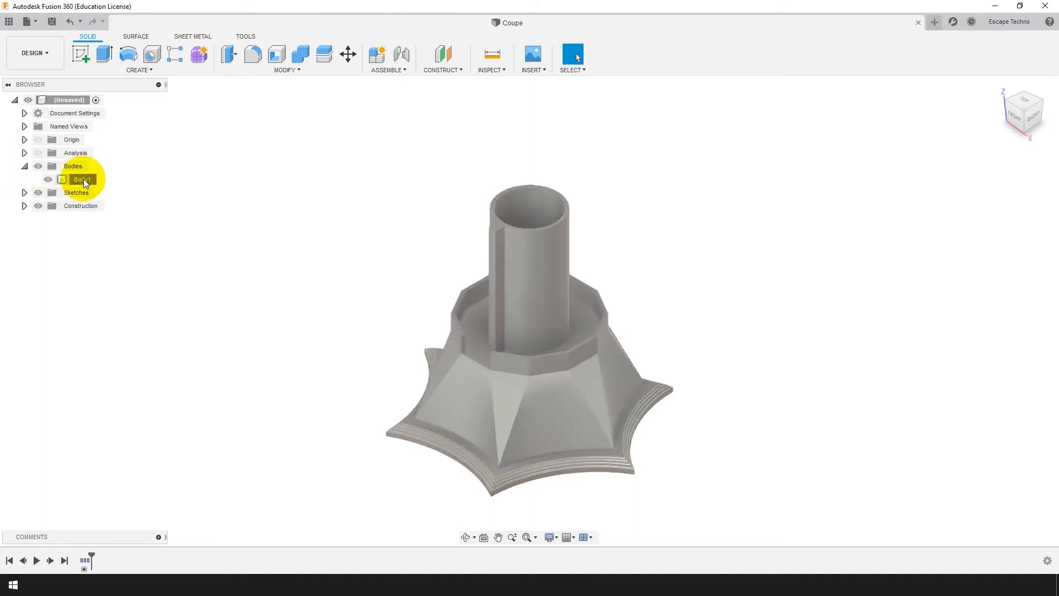
double_click(83, 179)
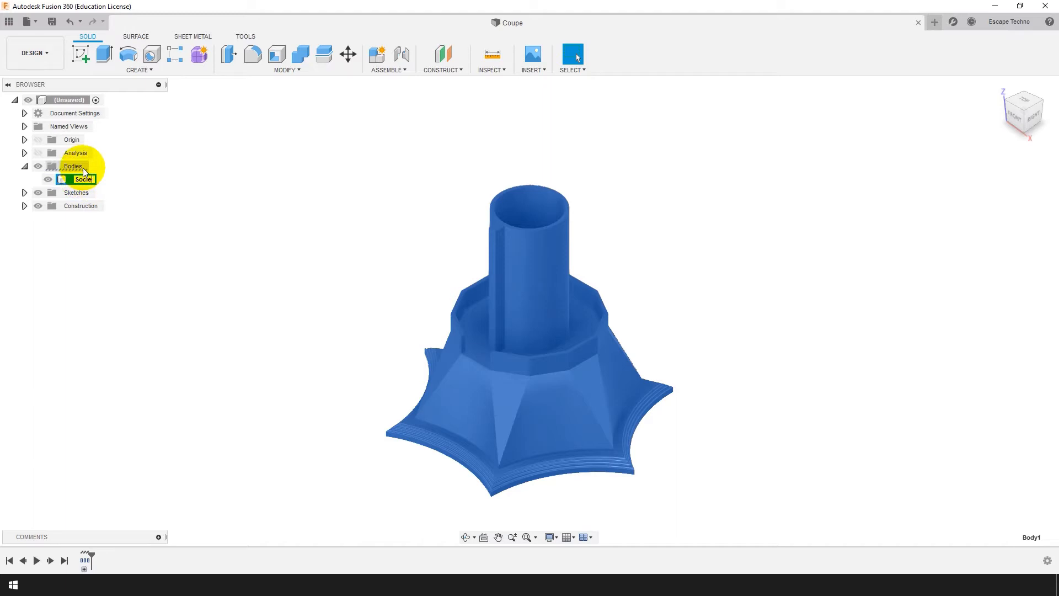
key("Return")
left_click(246, 216)
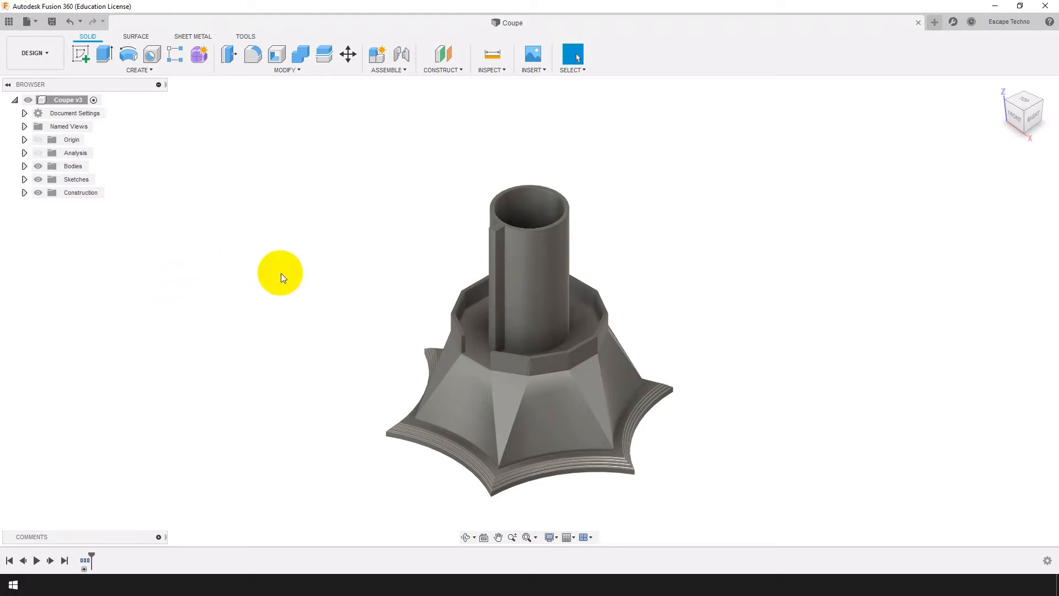
Create a sketch on the floor face inside the twelve-sided rim and offset the rim's inner outline by -0.4 mm.
left_click(480, 324)
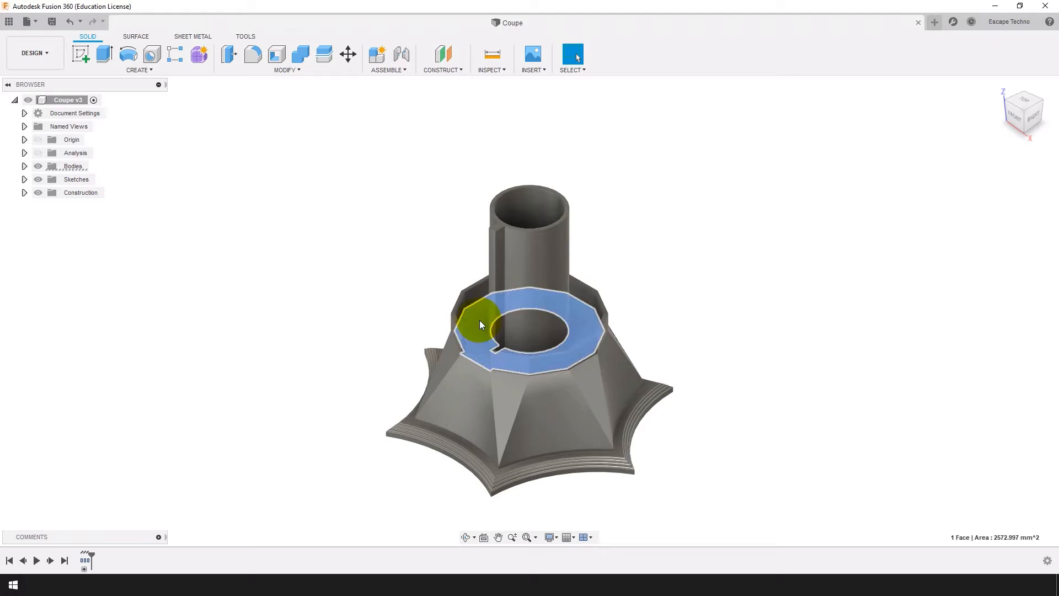
left_click(83, 54)
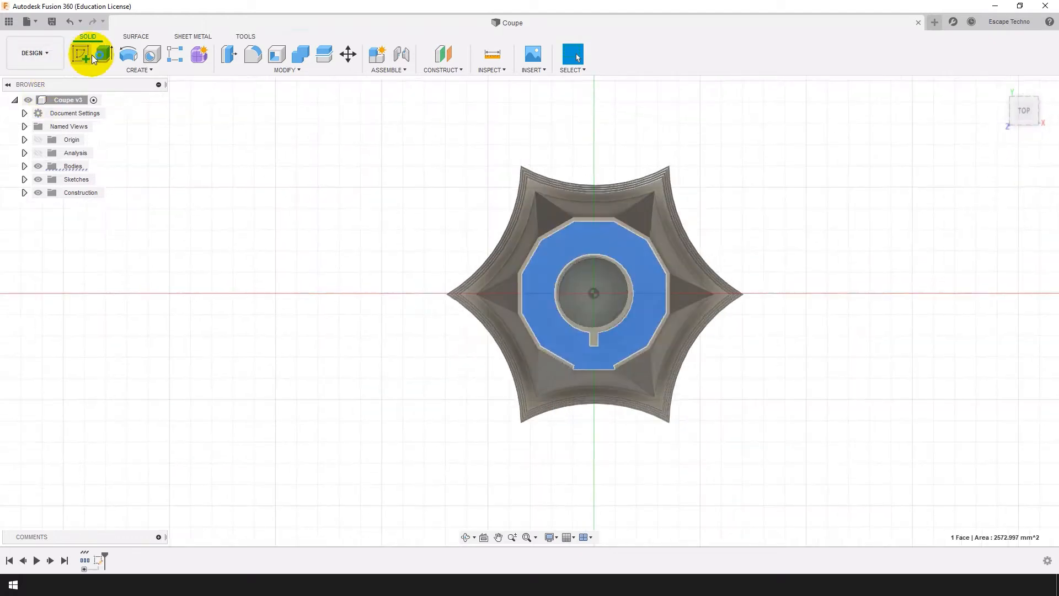
scroll(706, 228, "up", 5)
scroll(717, 380, "down", 1)
scroll(586, 495, "up", 2)
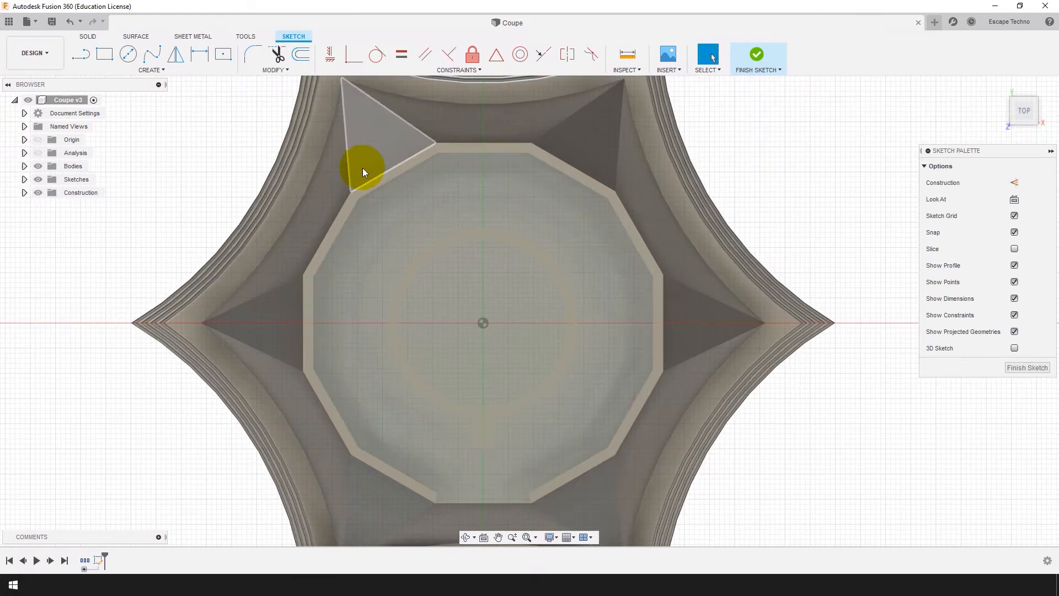
left_click(299, 53)
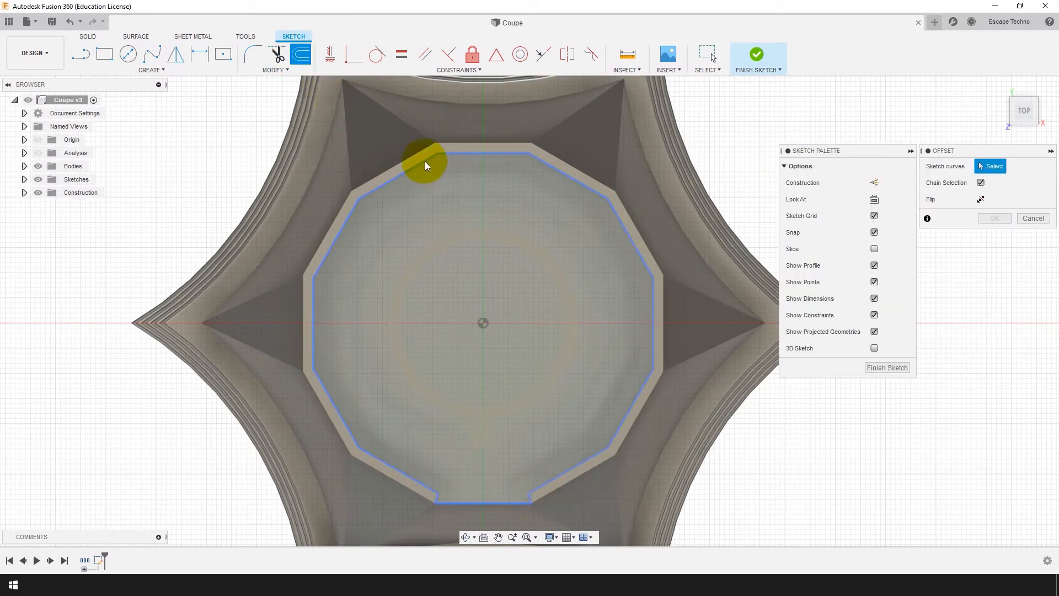
left_click(423, 161)
type("-0")
type(".5")
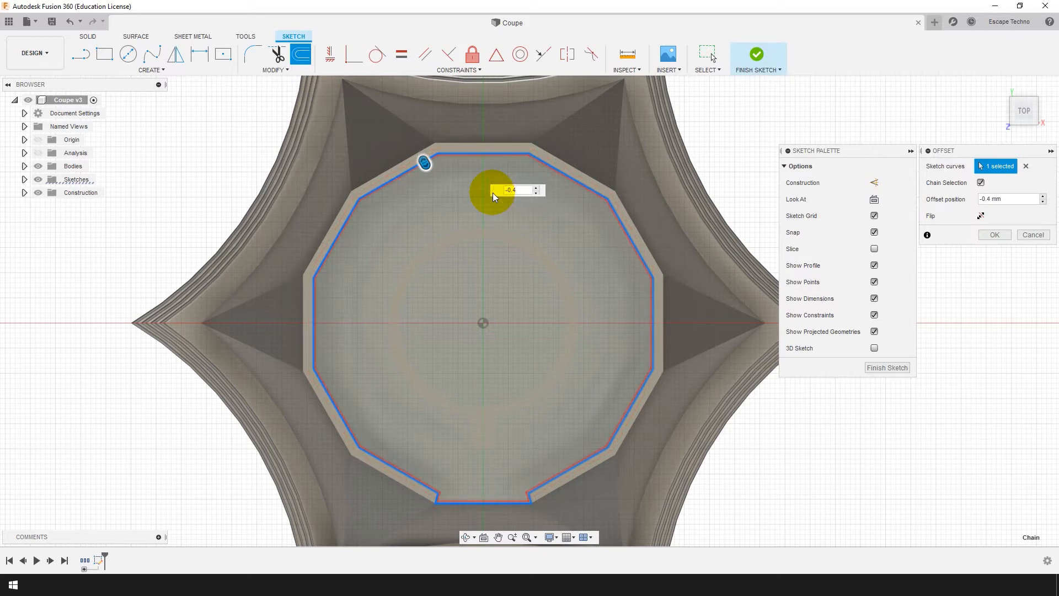
key("Return")
scroll(441, 287, "down", 1)
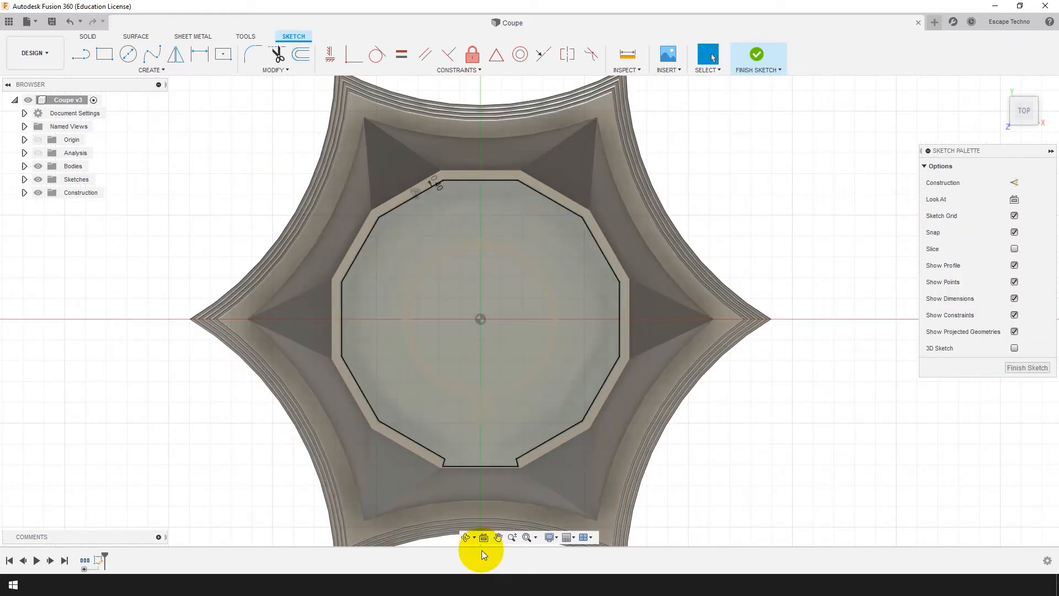
Draw two lines along the slanted sides of the offset outline at the rim gap, extending each to the base's outer edge.
scroll(433, 408, "down", 2)
scroll(451, 452, "up", 5)
scroll(476, 448, "up", 6)
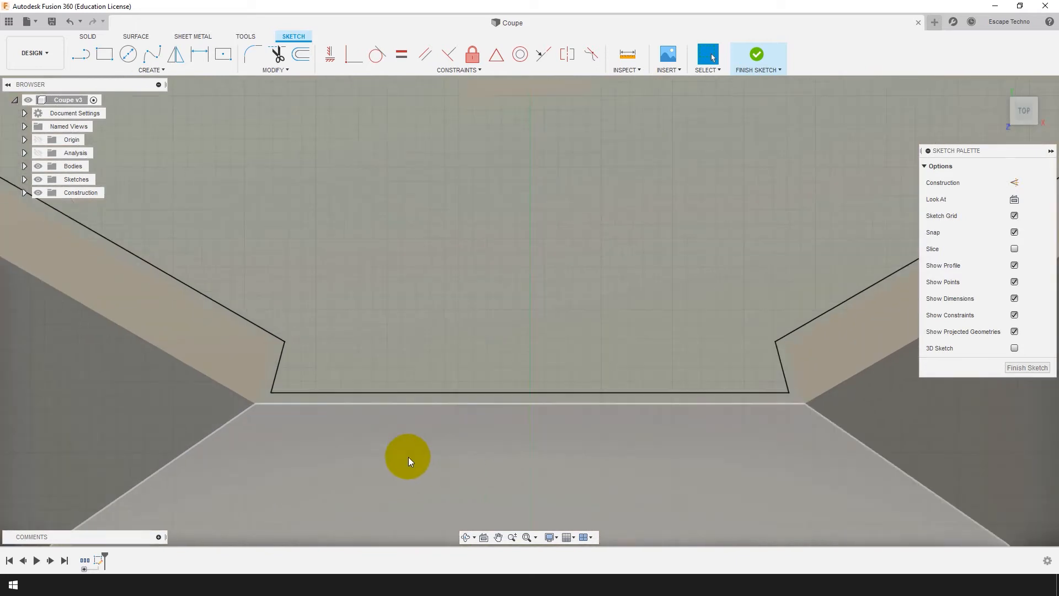
key("l")
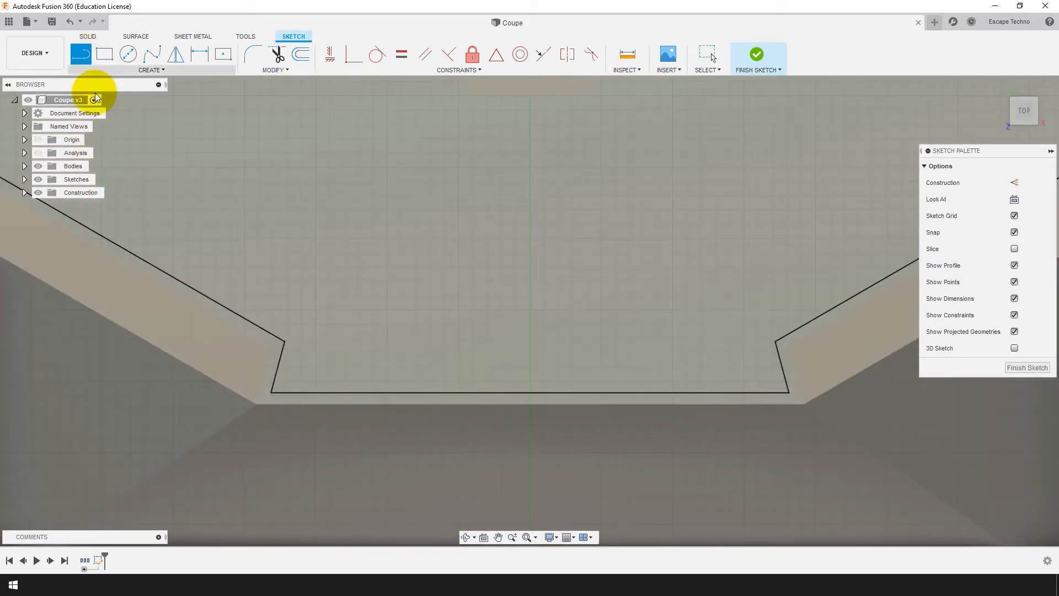
left_click(285, 342)
double_click(268, 404)
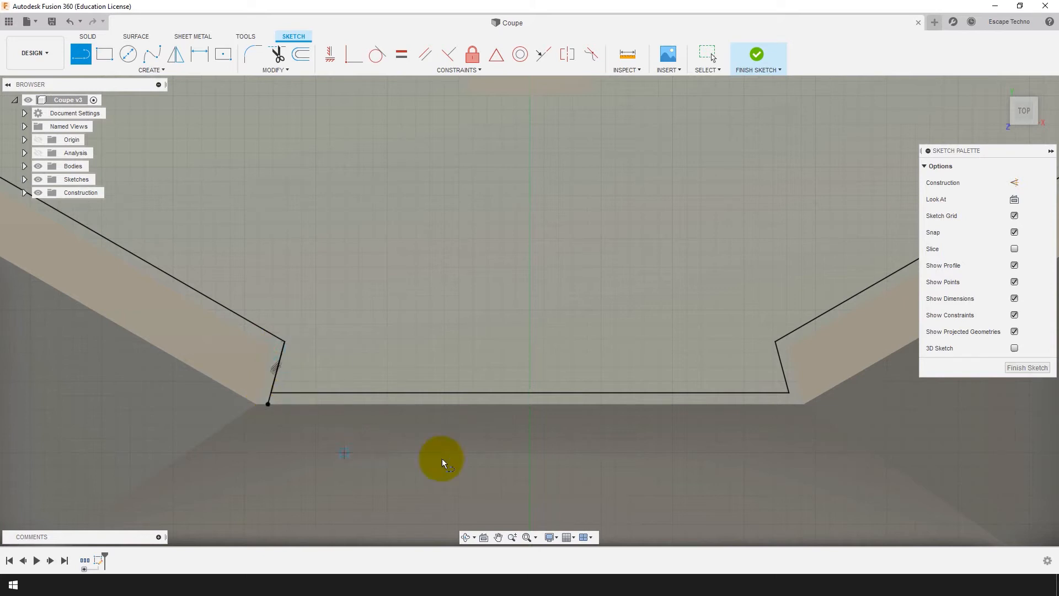
left_click(775, 341)
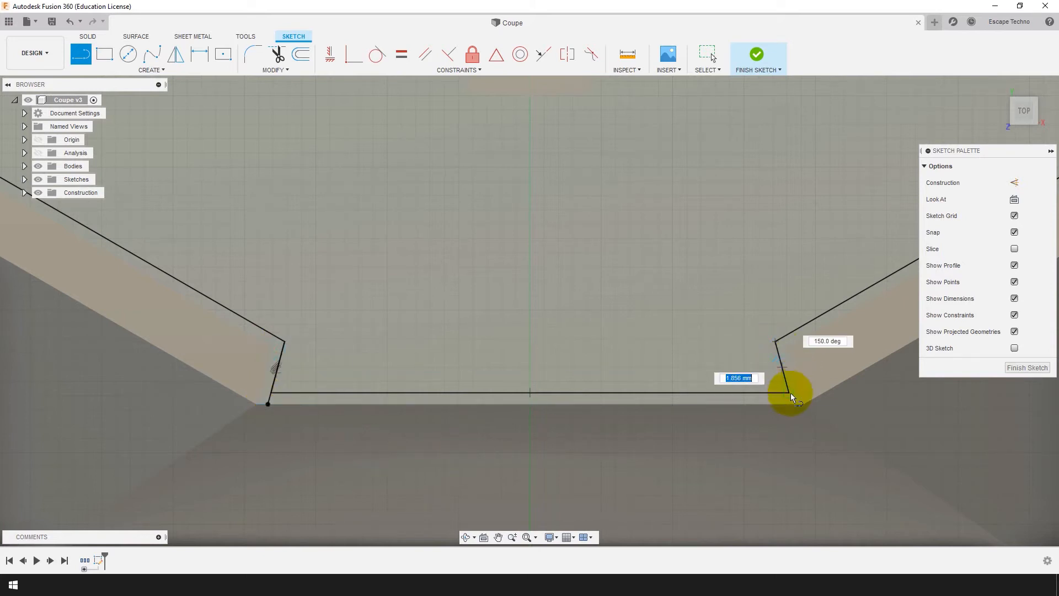
double_click(792, 404)
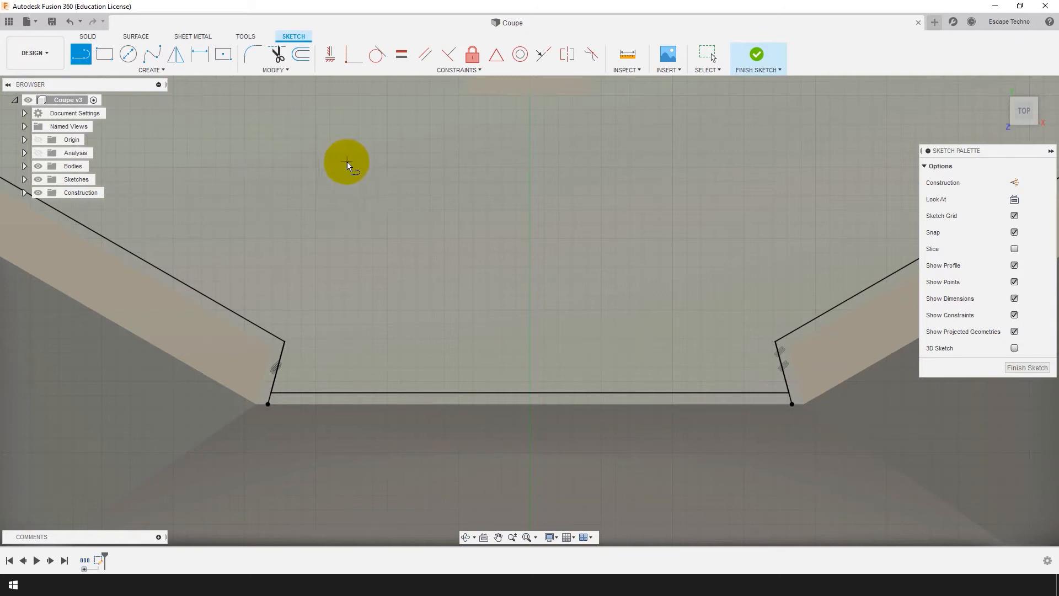
key("Escape")
Start a new-body extrusion of the profile inside the offset outline together with the thin strip at the rim gap.
left_click(369, 166)
left_click(369, 402, "shift")
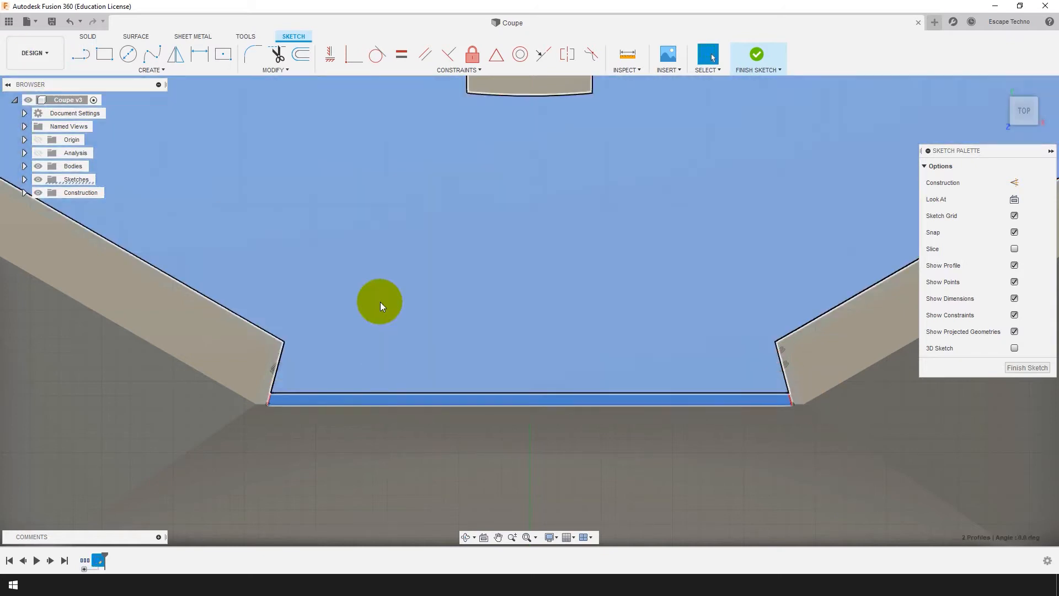
scroll(381, 309, "down", 4)
key("e")
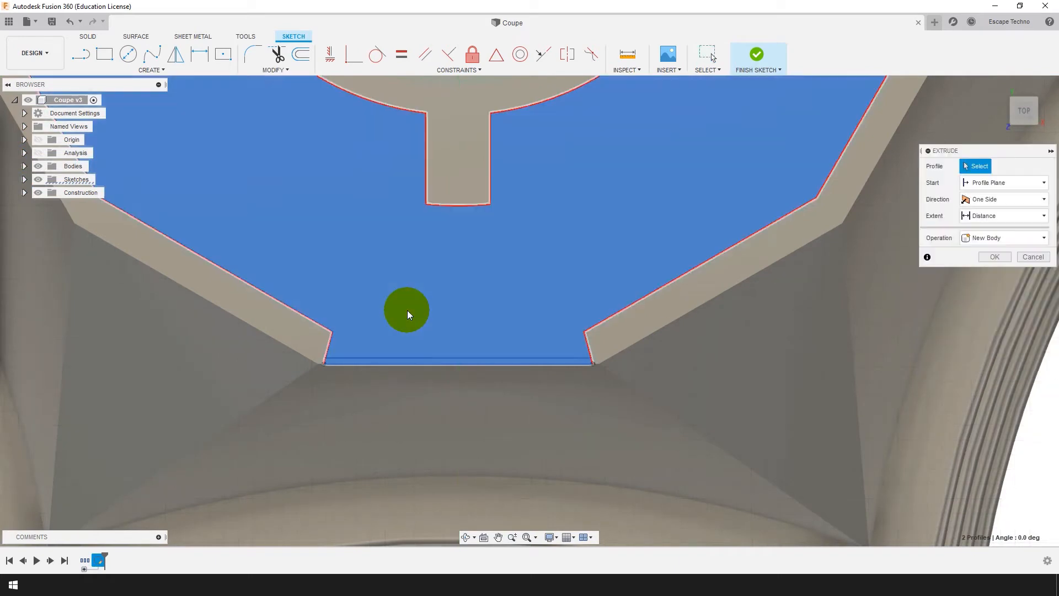